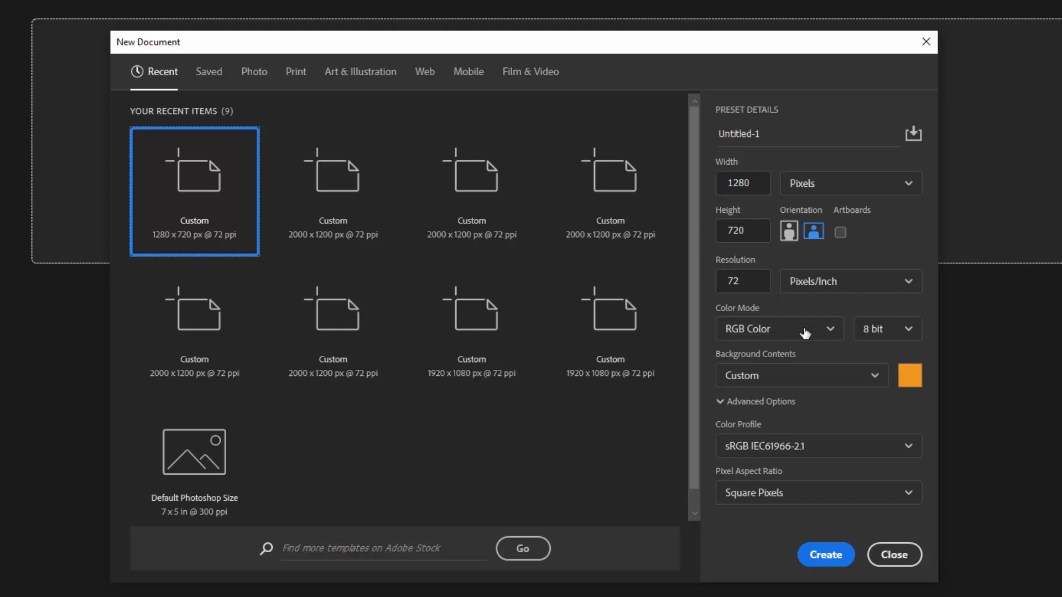
# Set the new document's width to 2000 pixels and its height to 1200 pixels.
pyautogui.click(754, 183)
pyautogui.moveTo(753, 183); pyautogui.dragTo(732, 186)
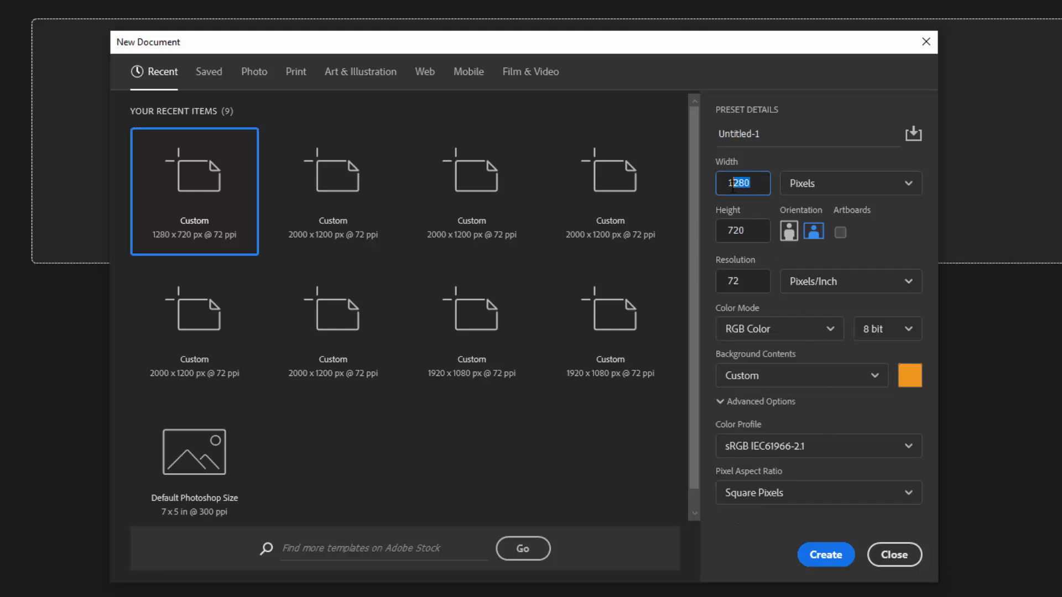
pyautogui.write('2000')
pyautogui.doubleClick(741, 231)
pyautogui.write('1200')
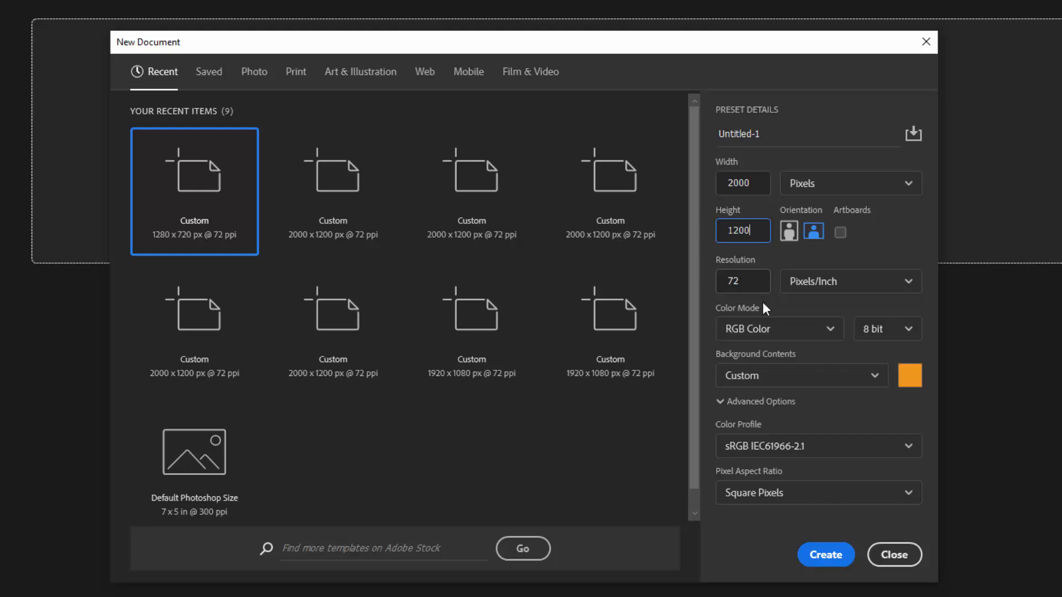
# Set the new document's background colour to #fafafa and create the document.
pyautogui.click(910, 376)
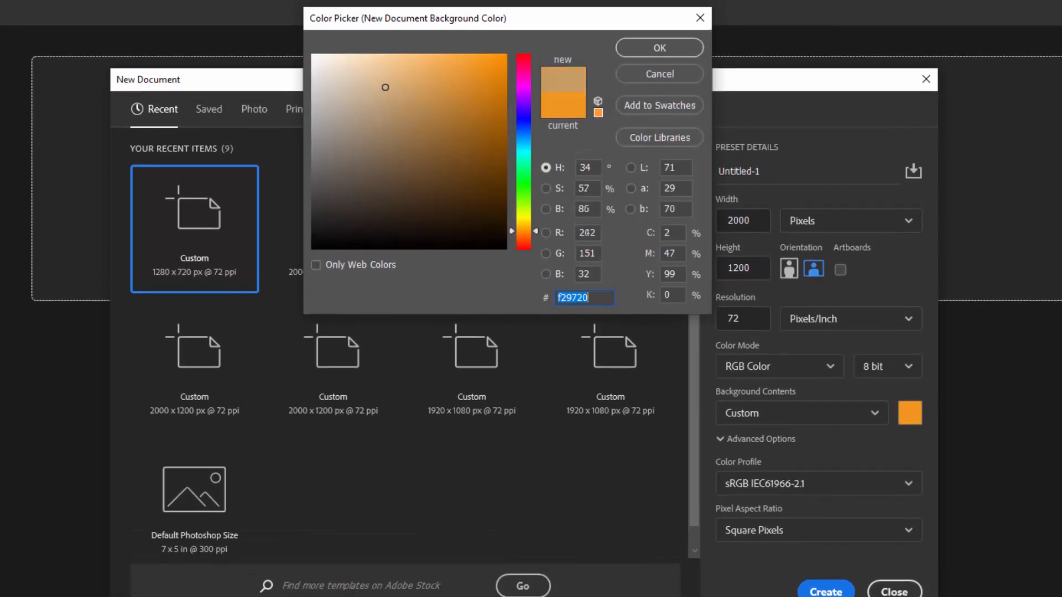
pyautogui.write('fafafa')
pyautogui.click(664, 51)
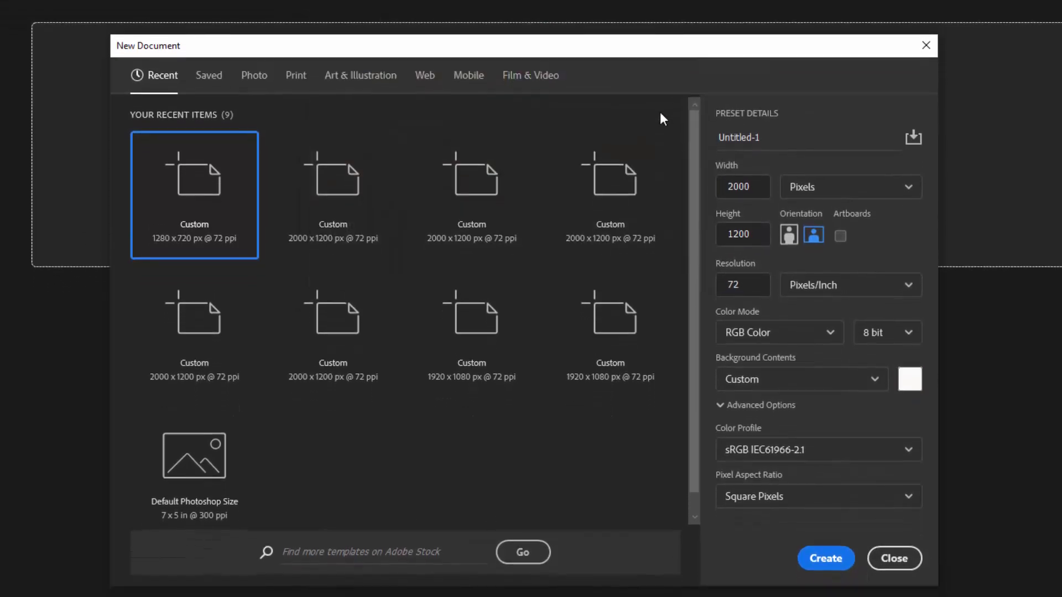
pyautogui.click(814, 574)
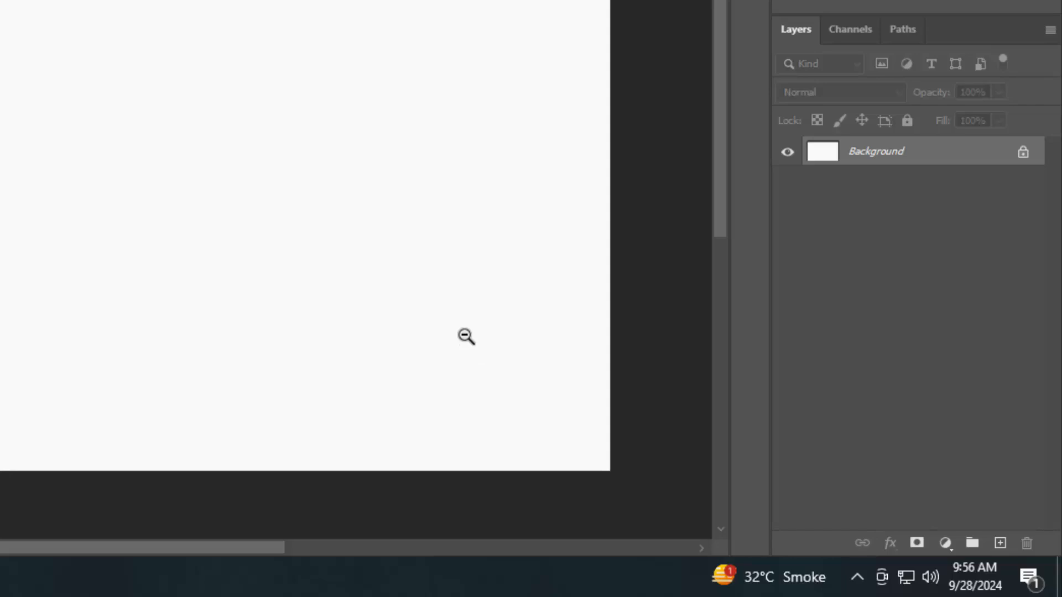
# Unlock the background layer and add a Gradient fill layer above it using the Purple_01 preset from the Purples group.
pyautogui.click(1022, 153)
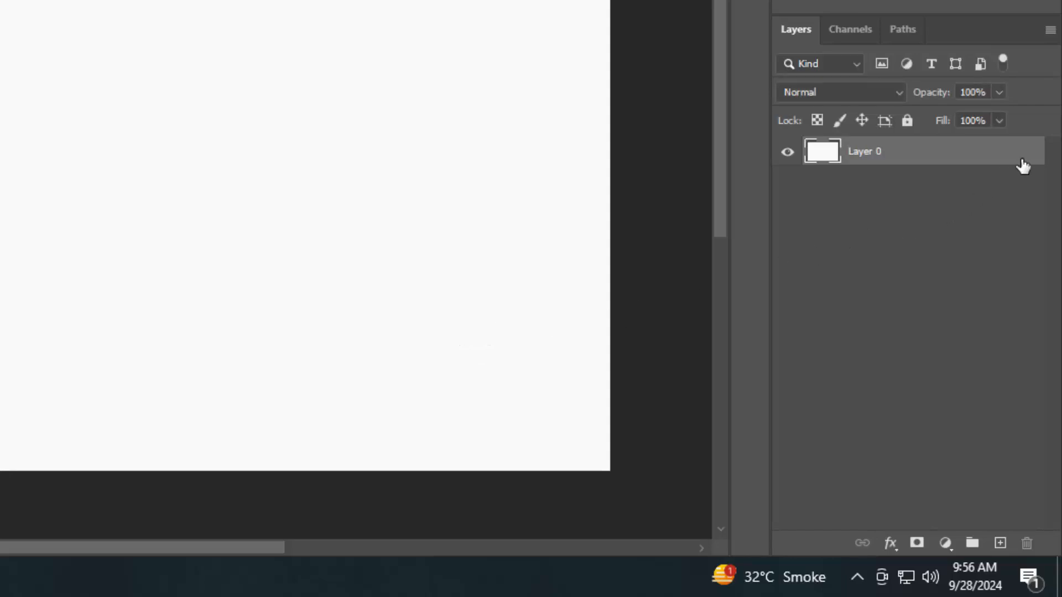
pyautogui.click(944, 543)
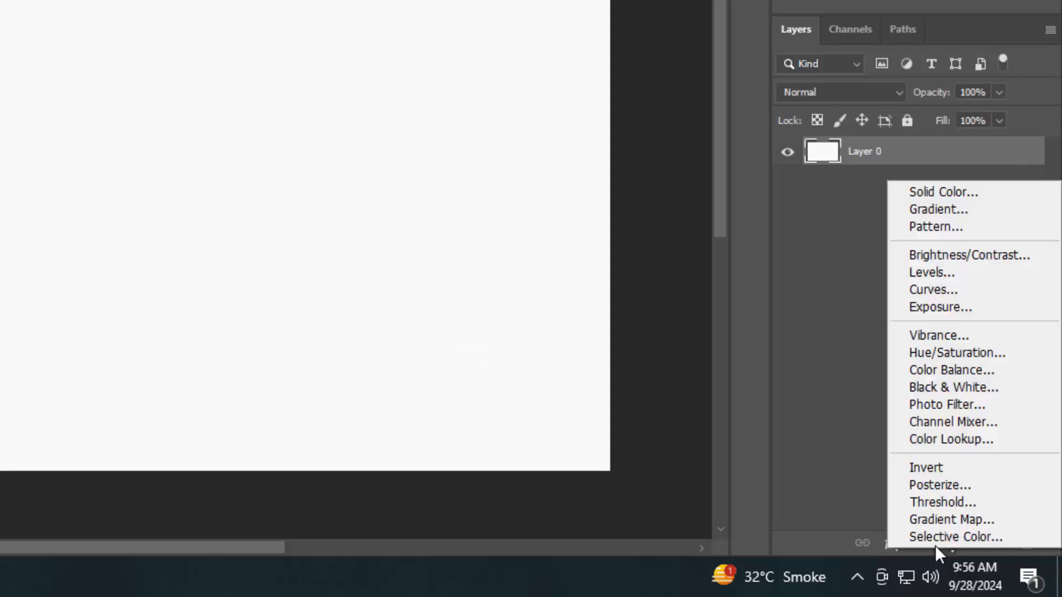
pyautogui.click(938, 209)
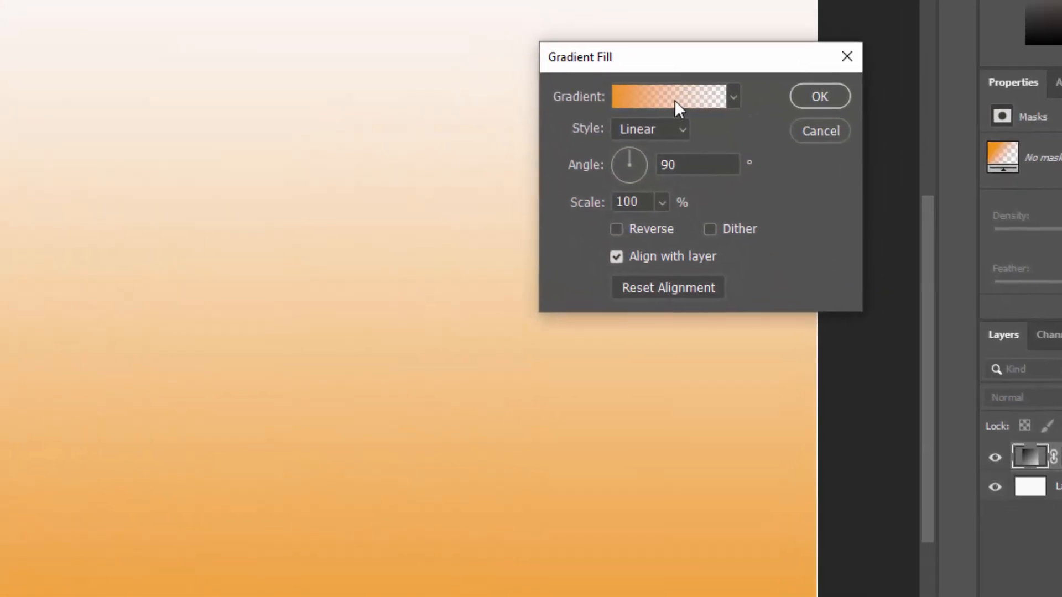
pyautogui.click(675, 99)
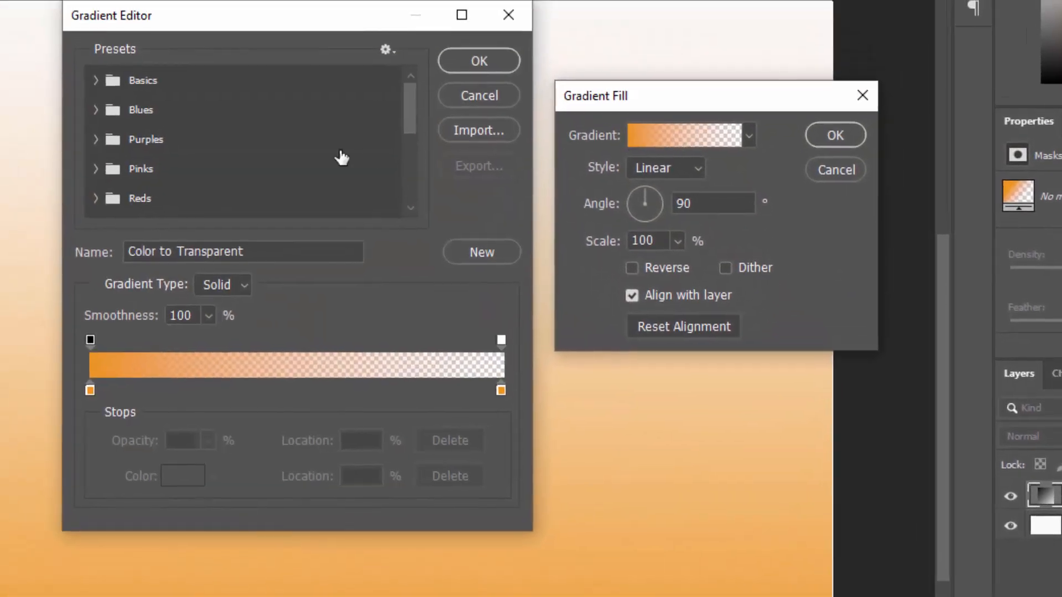
pyautogui.click(96, 140)
pyautogui.click(121, 167)
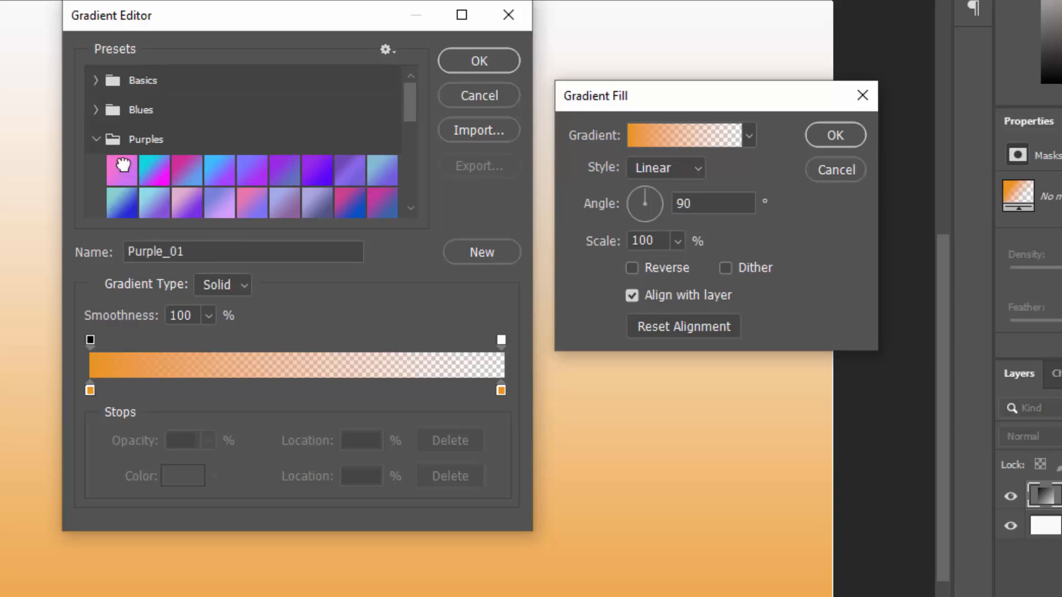
pyautogui.click(476, 60)
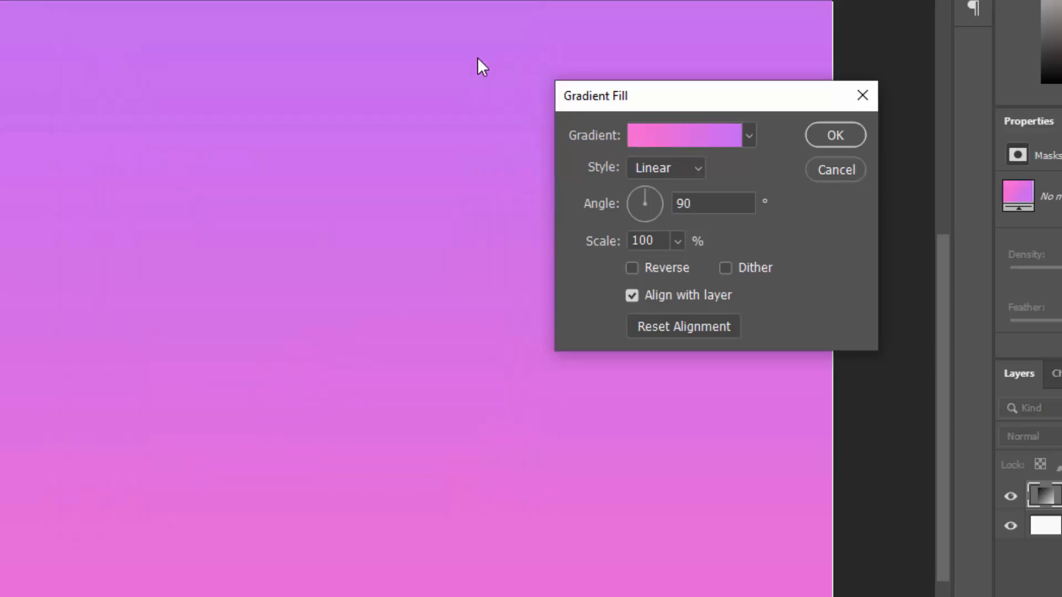
# Make the gradient fill Radial with a scale of 243% and dithering enabled, and apply it.
pyautogui.click(663, 169)
pyautogui.click(666, 203)
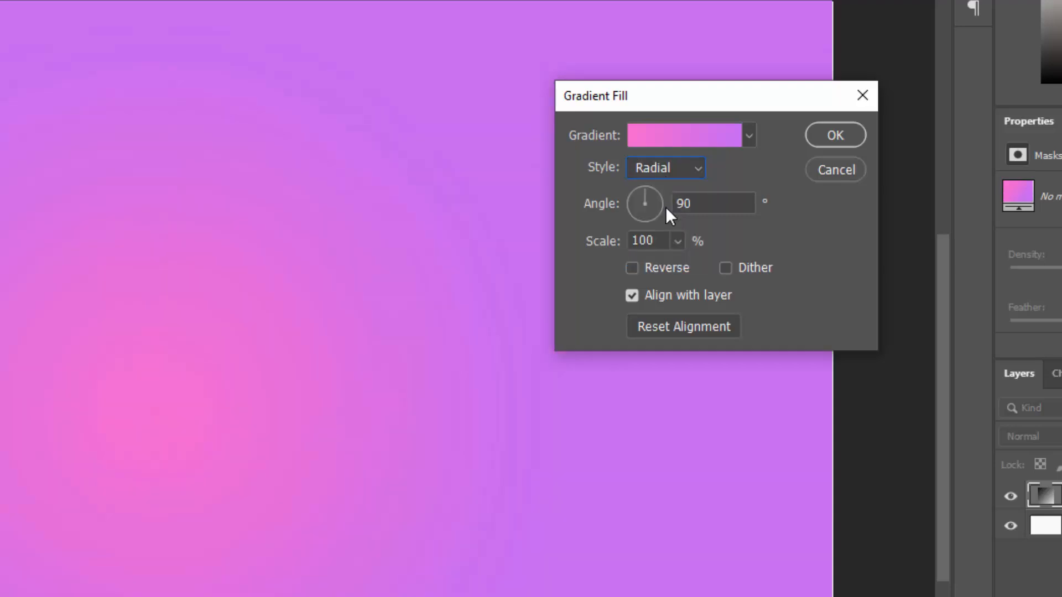
pyautogui.moveTo(663, 241); pyautogui.dragTo(604, 235)
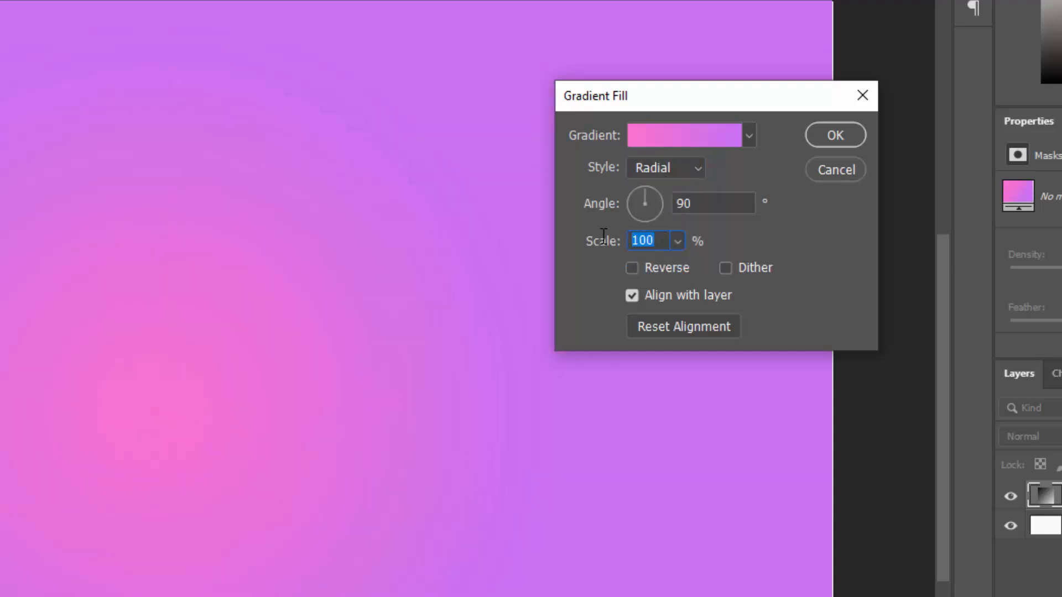
pyautogui.write('243')
pyautogui.click(751, 276)
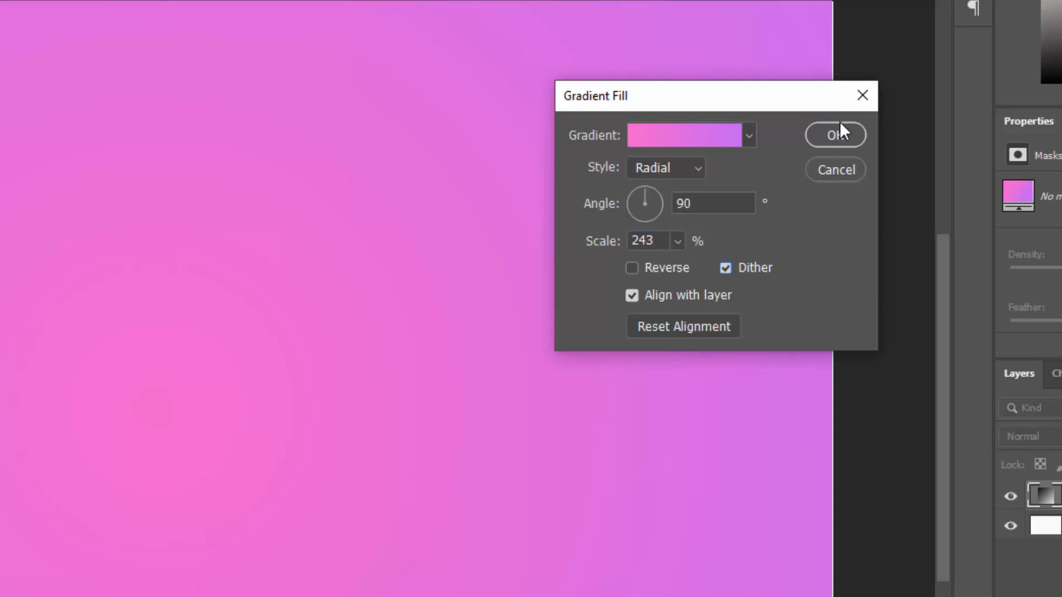
pyautogui.click(835, 135)
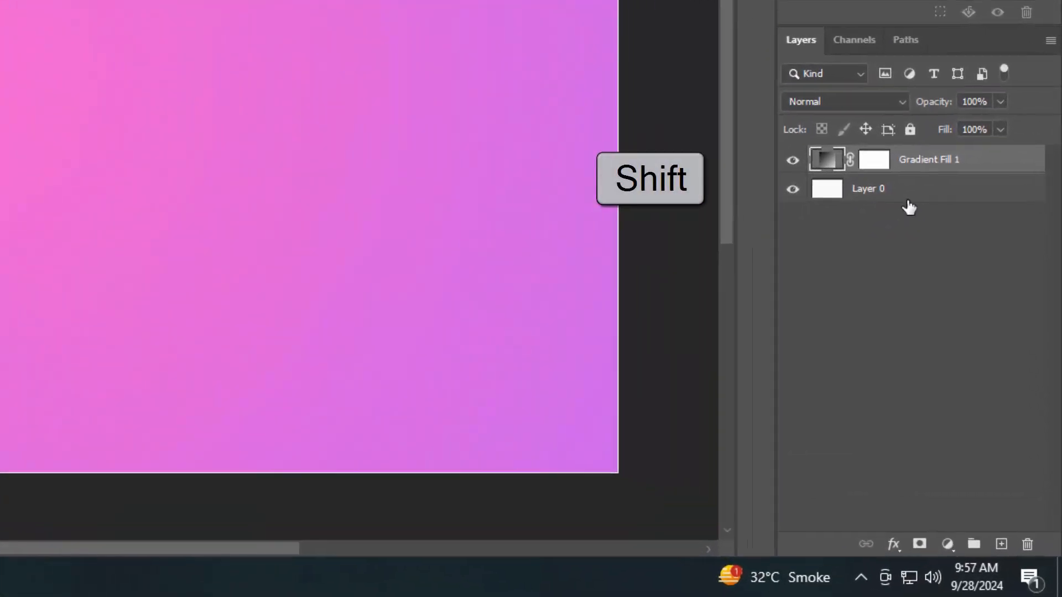
# Group the gradient fill layer with the layer below it and name the group Background.
pyautogui.keyDown('shift'); pyautogui.click(907, 197); pyautogui.keyUp('shift')
pyautogui.hotkey('ctrl', 'g')
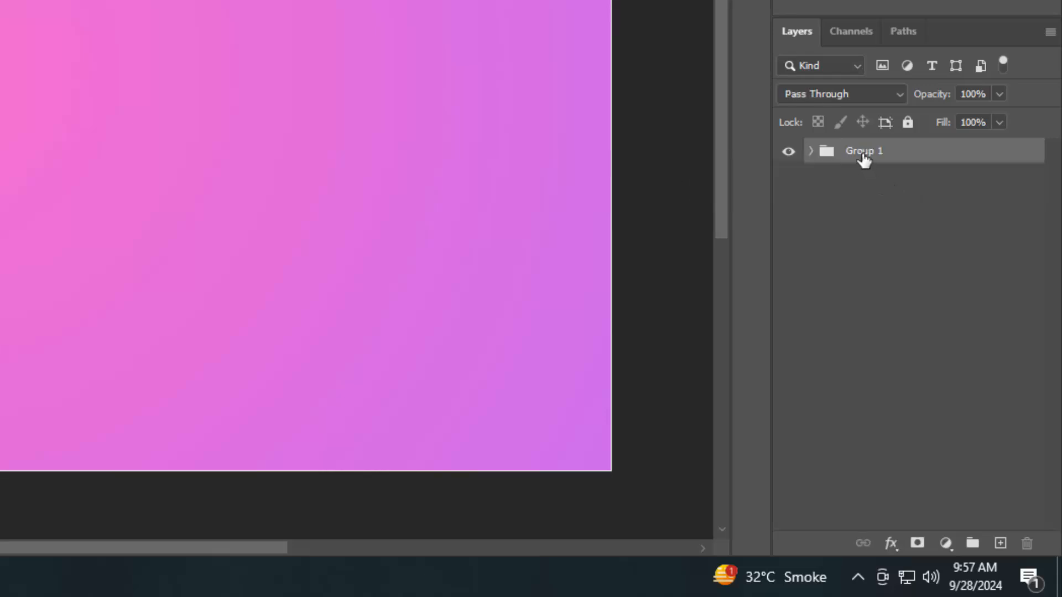
pyautogui.doubleClick(864, 151)
pyautogui.write('Background')
pyautogui.press('Return')
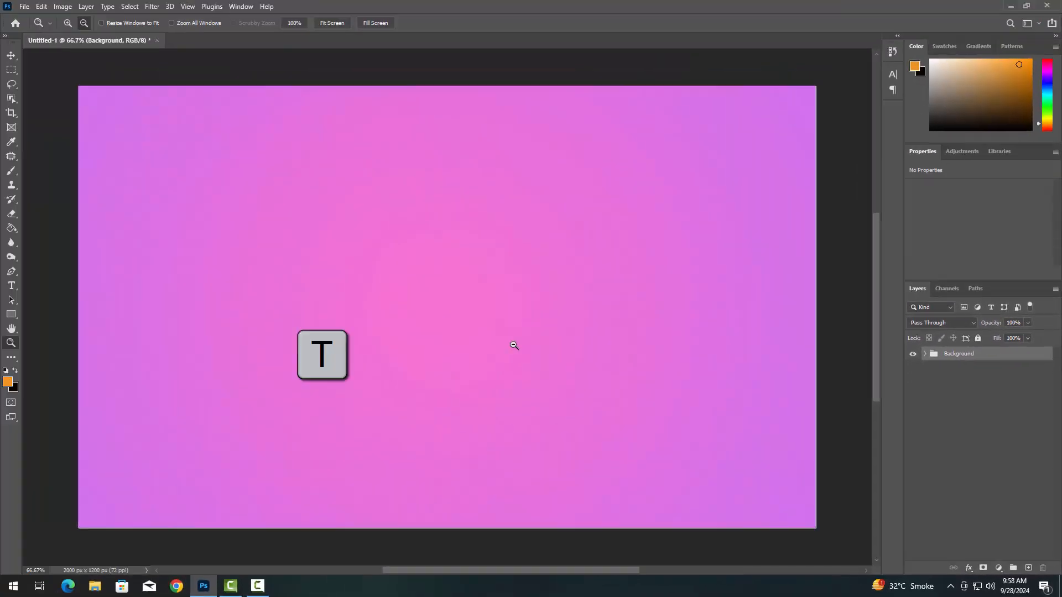
# Add the text "Drone" near the middle of the canvas and colour it black, #000000.
pyautogui.press('t')
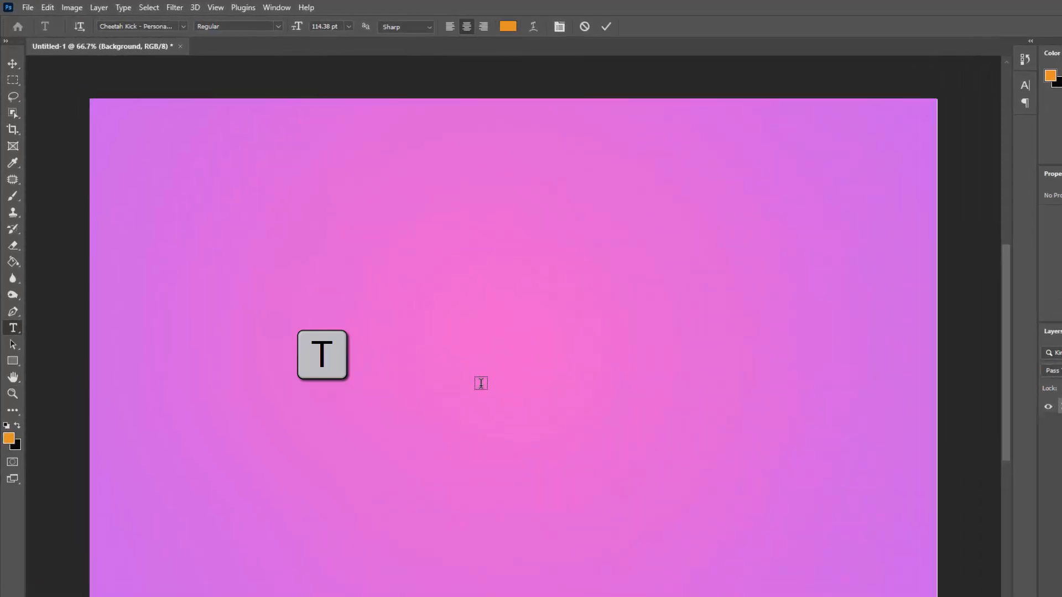
pyautogui.click(419, 333)
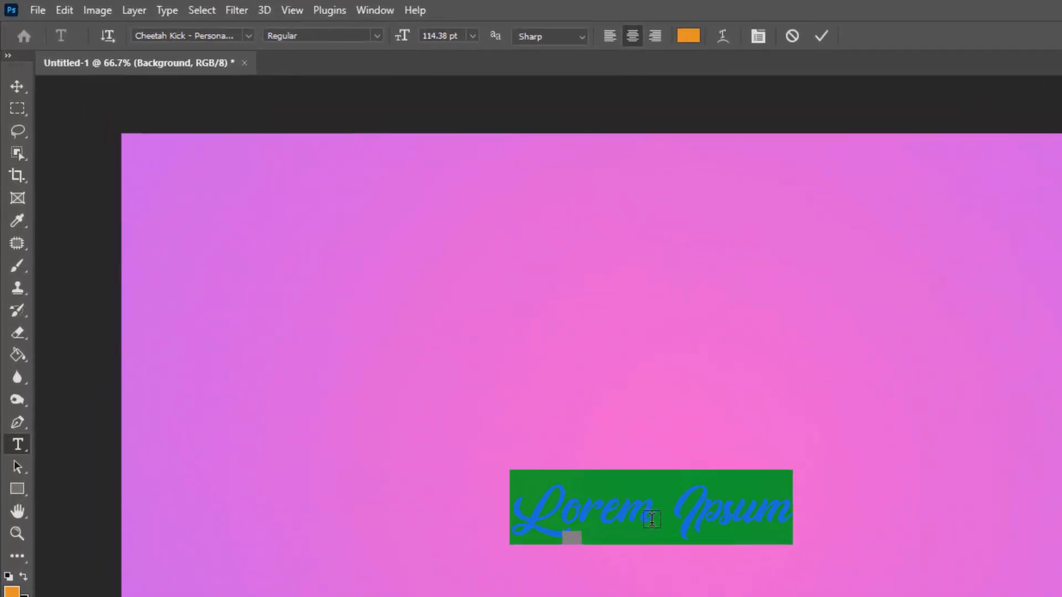
pyautogui.write('Drone')
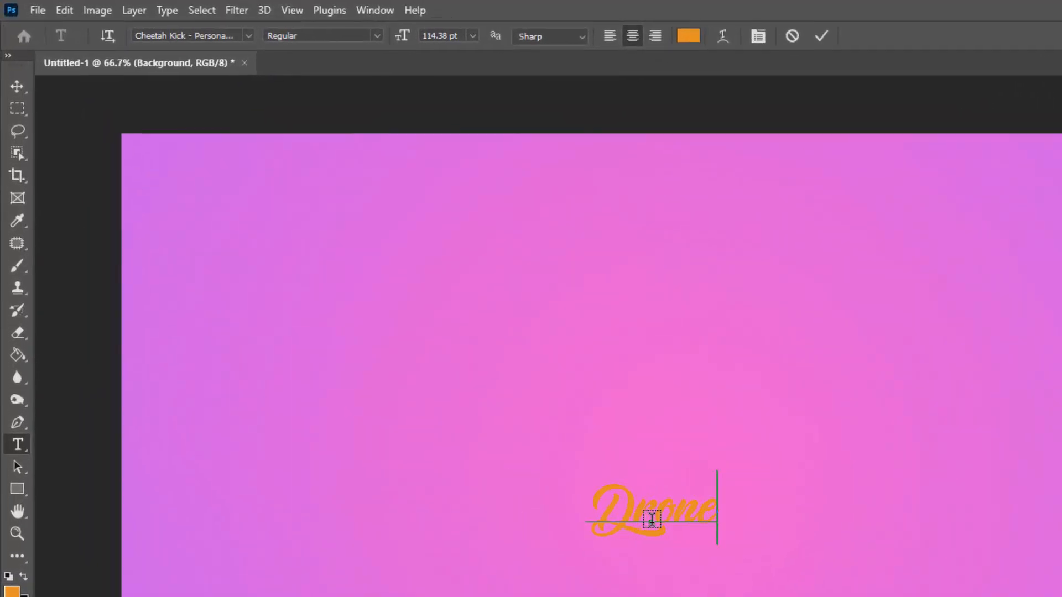
pyautogui.hotkey('ctrl', 'a')
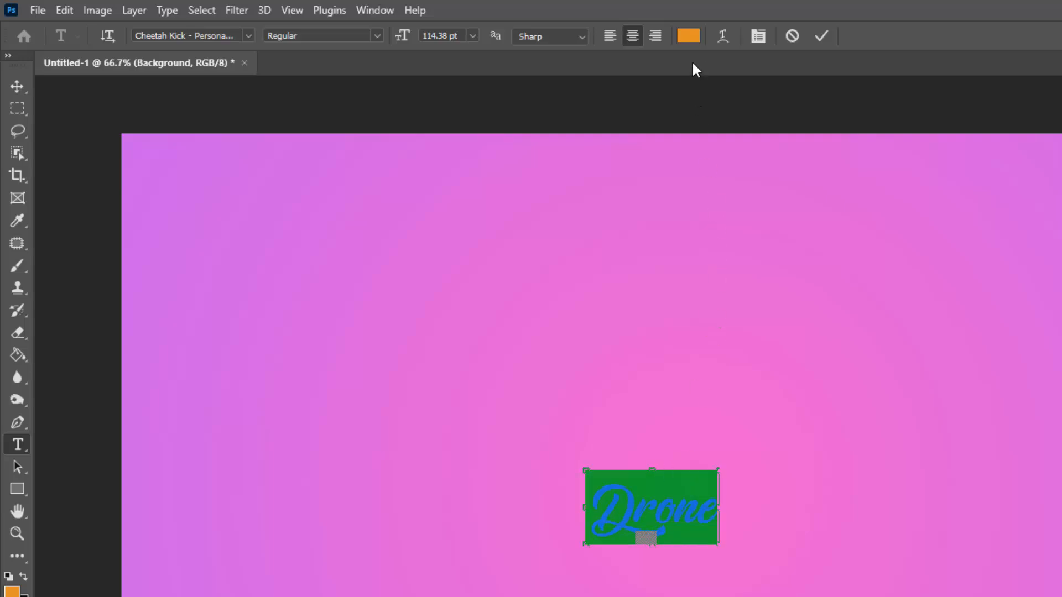
pyautogui.click(688, 36)
pyautogui.moveTo(749, 282); pyautogui.dragTo(796, 348)
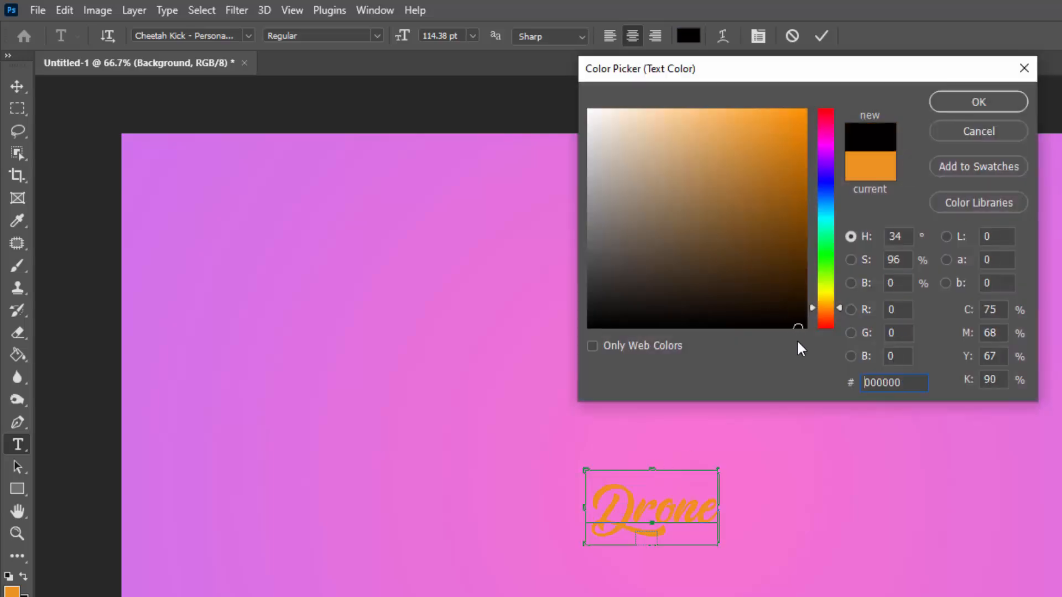
pyautogui.click(973, 103)
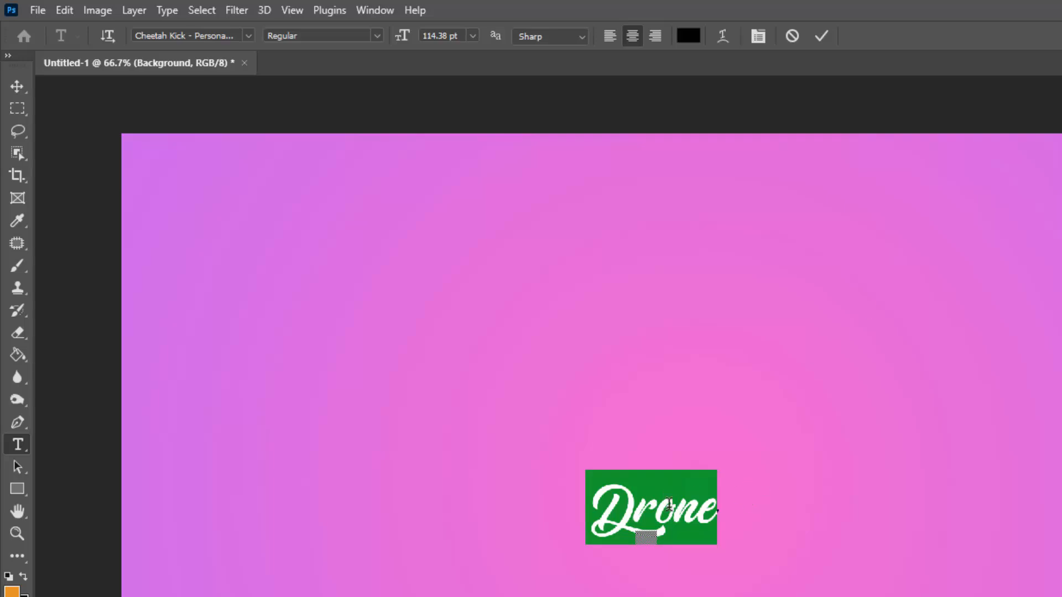
# Set the font size of the "Drone" text to 700 pt.
pyautogui.moveTo(449, 36); pyautogui.dragTo(389, 41)
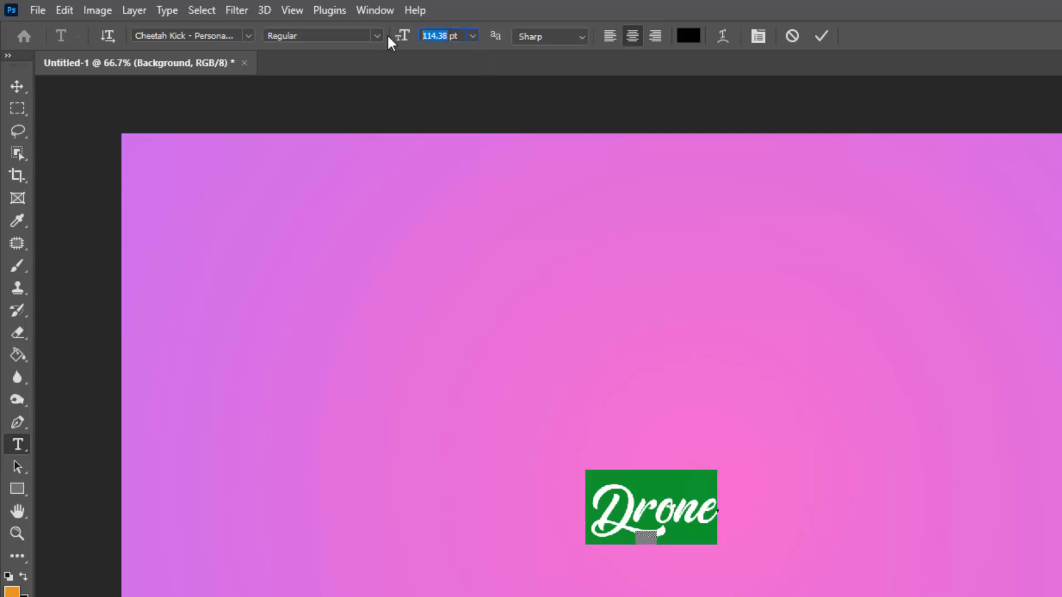
pyautogui.write('575')
pyautogui.press('Return')
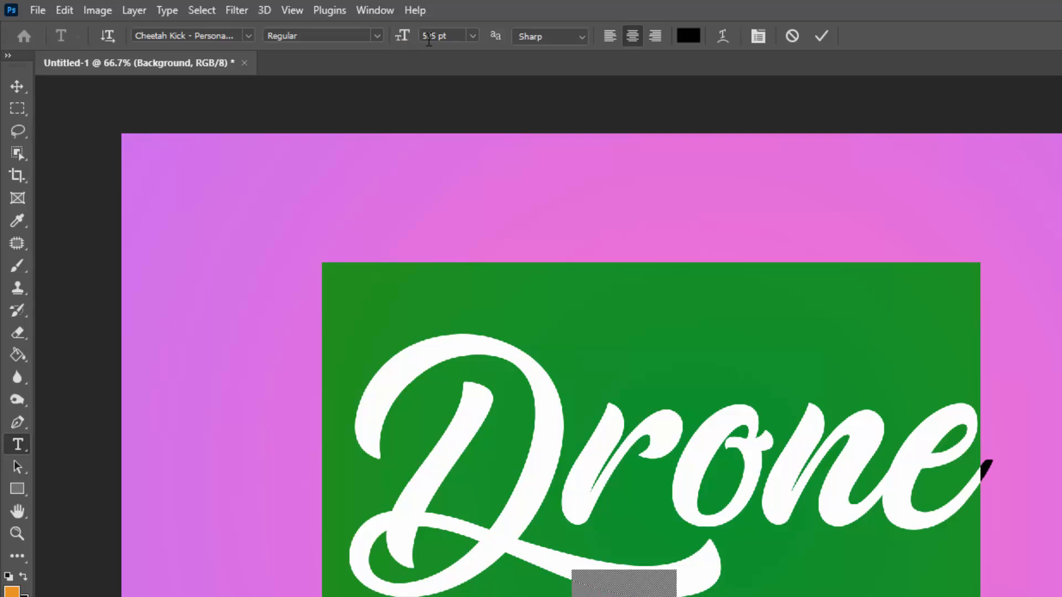
pyautogui.press('Return')
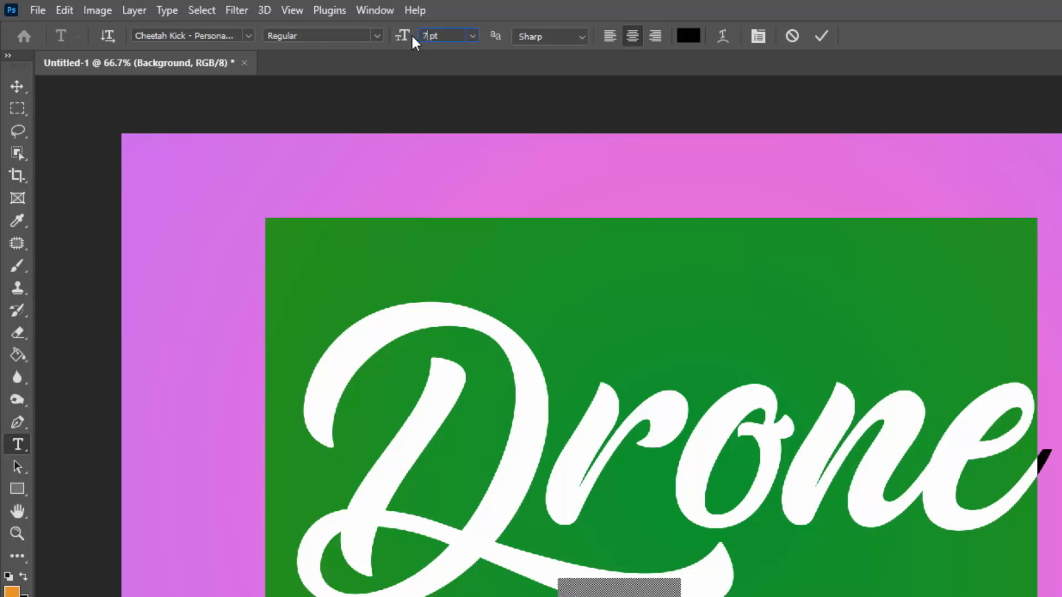
pyautogui.press('Return')
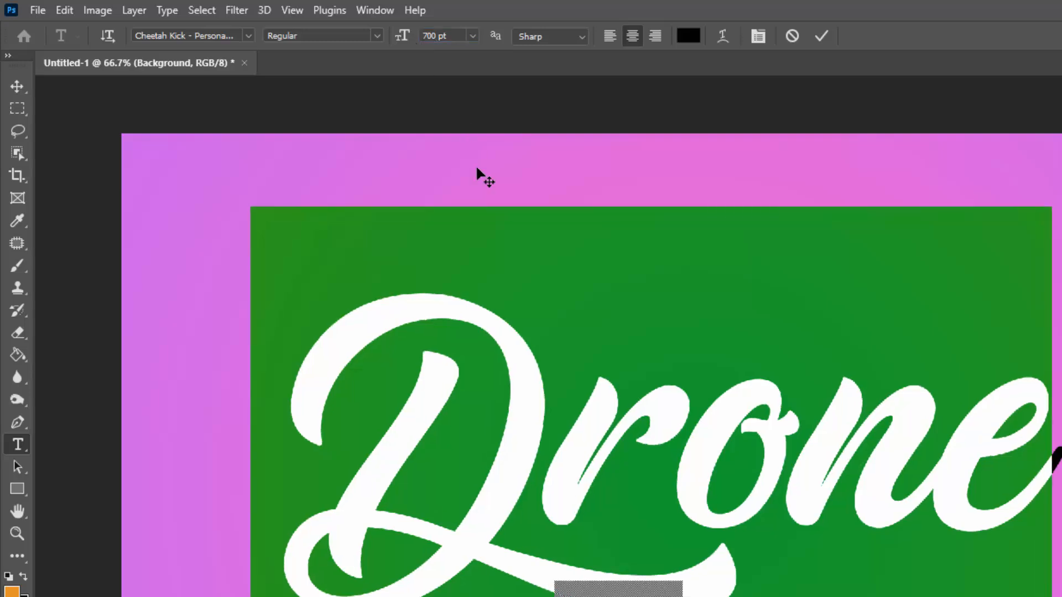
# Choose the Cheetah Kick - Personal Use font for the "Drone" text and commit the text.
pyautogui.click(185, 41)
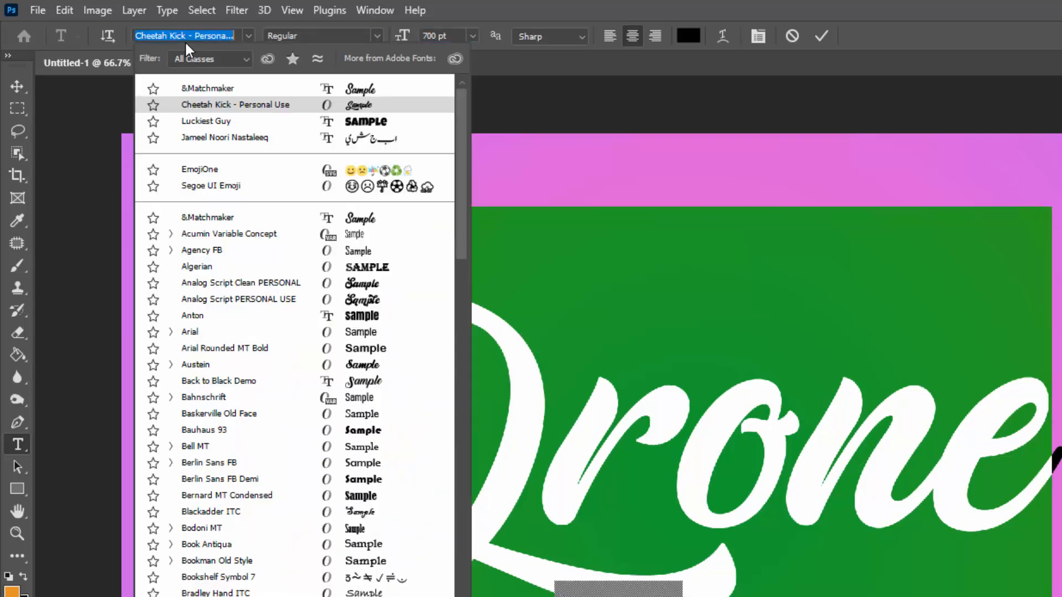
pyautogui.click(237, 107)
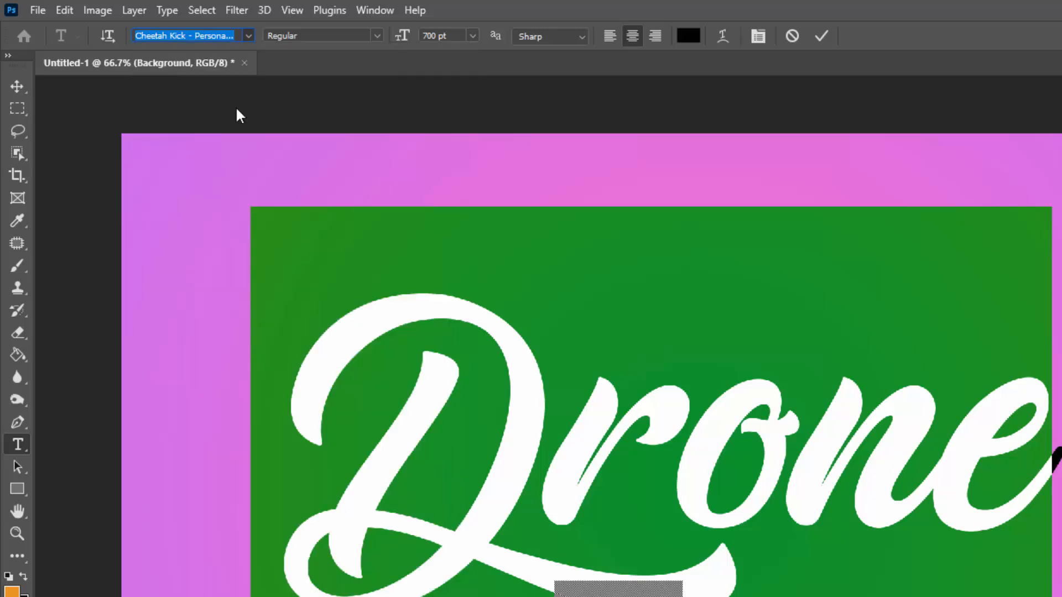
pyautogui.click(821, 36)
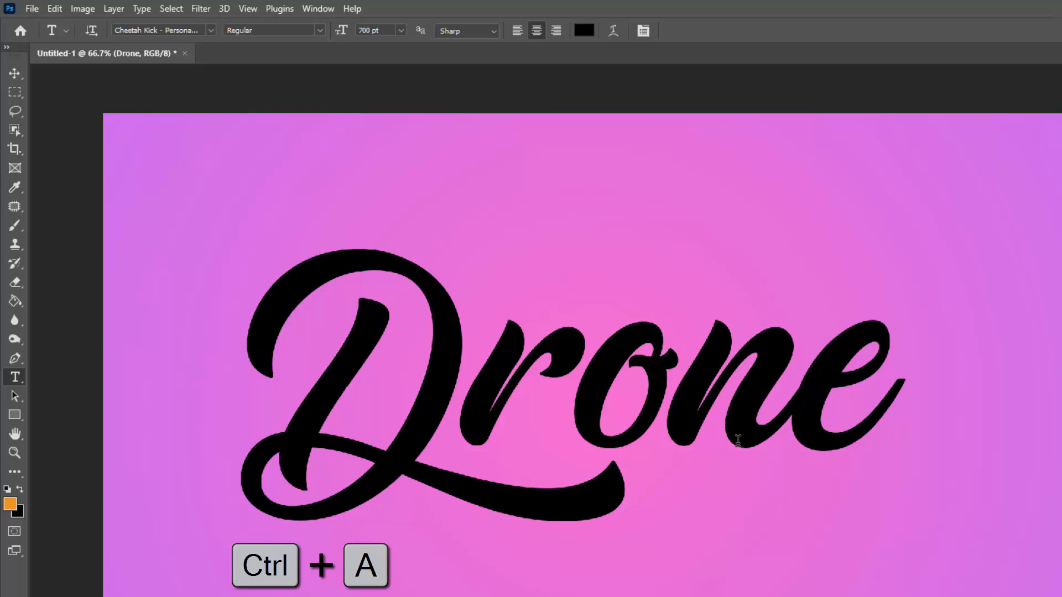
# Centre the "Drone" text horizontally and vertically on the whole canvas, and clear the selection.
pyautogui.hotkey('ctrl', 'a')
pyautogui.press('v')
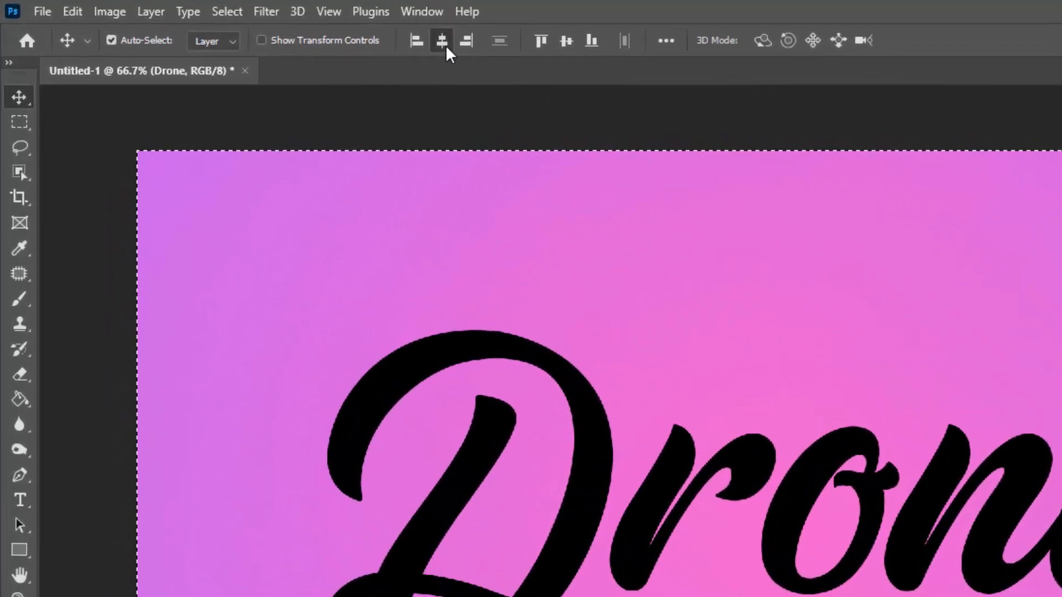
pyautogui.click(446, 49)
pyautogui.click(565, 43)
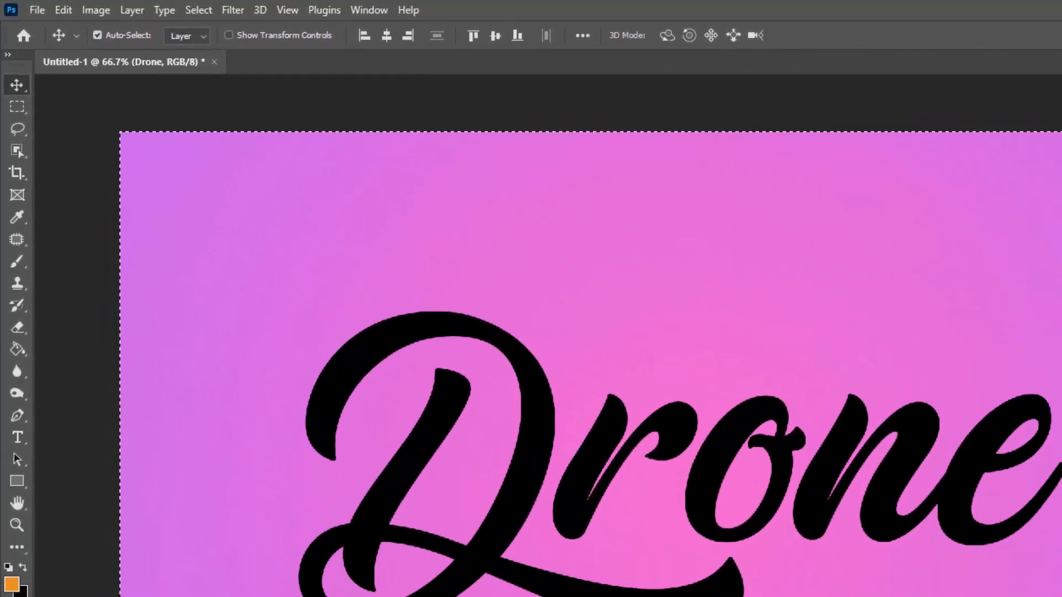
pyautogui.hotkey('ctrl', 'd')
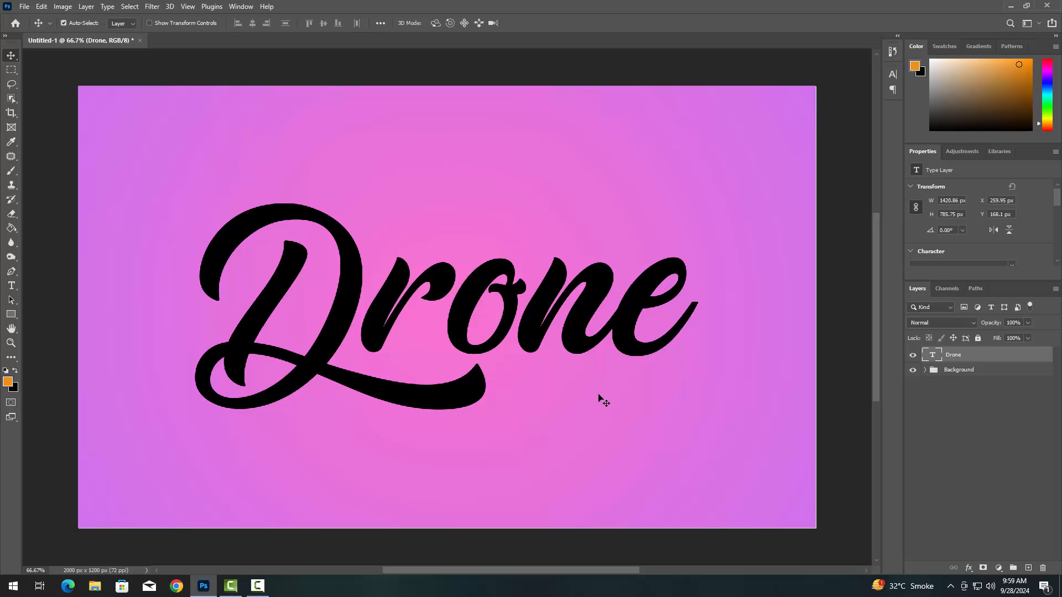
# Free-transform the "Drone" text, moving its reference point to about X 868 px, Y 946 px, scale it proportionally to 100.10%, and commit.
pyautogui.hotkey('ctrl', 't')
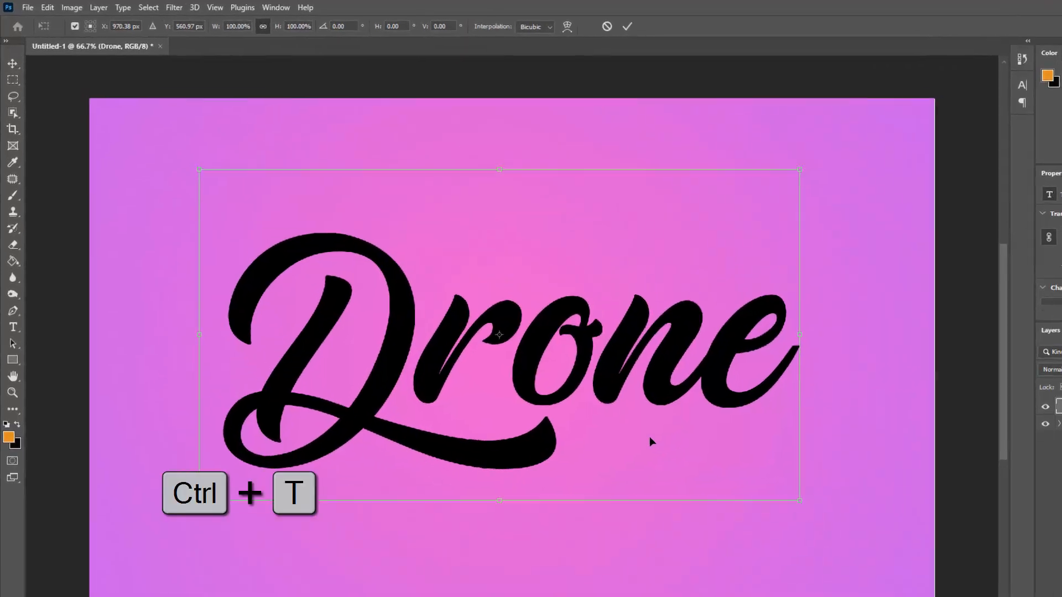
pyautogui.moveTo(499, 335); pyautogui.dragTo(482, 448)
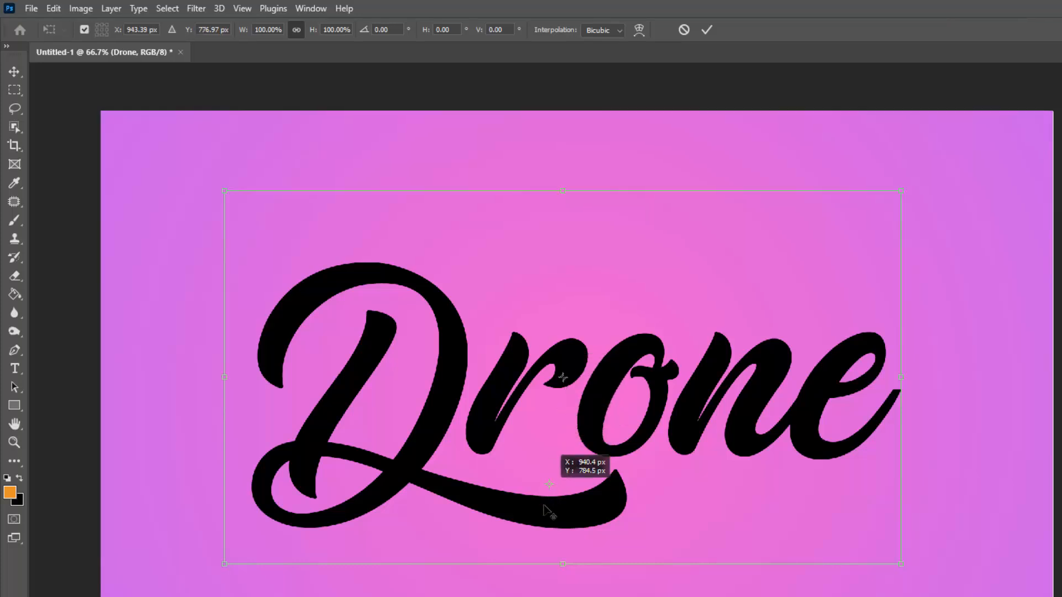
pyautogui.moveTo(544, 504); pyautogui.dragTo(514, 561)
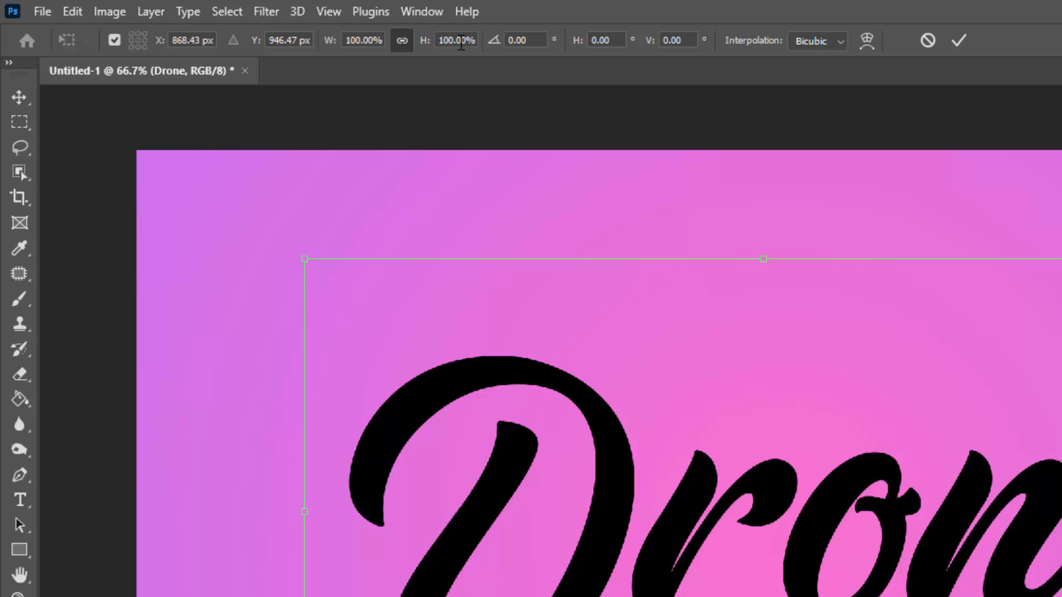
pyautogui.click(461, 42)
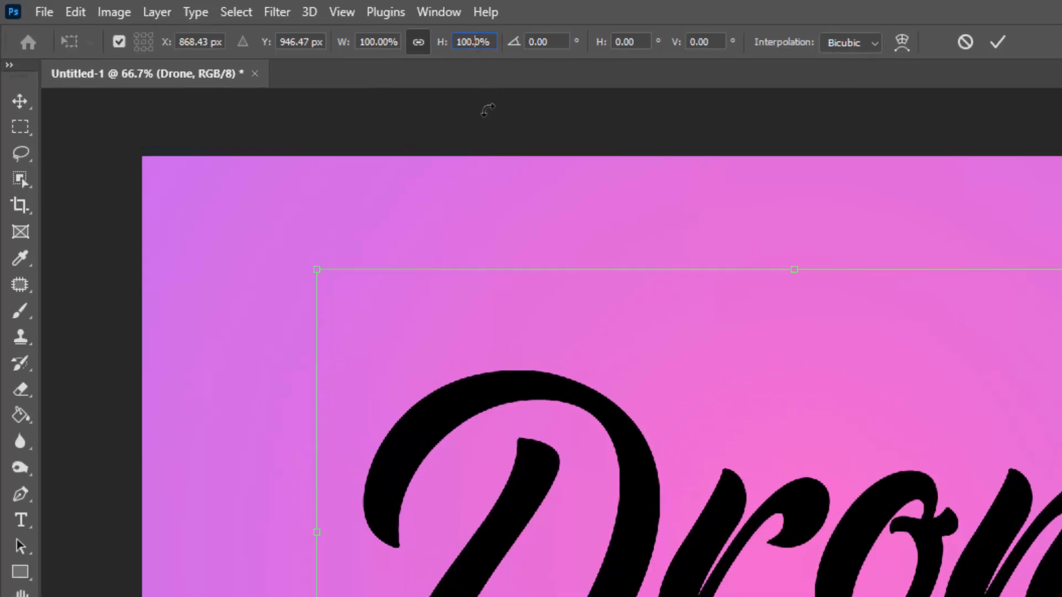
pyautogui.write('1')
pyautogui.press('Return')
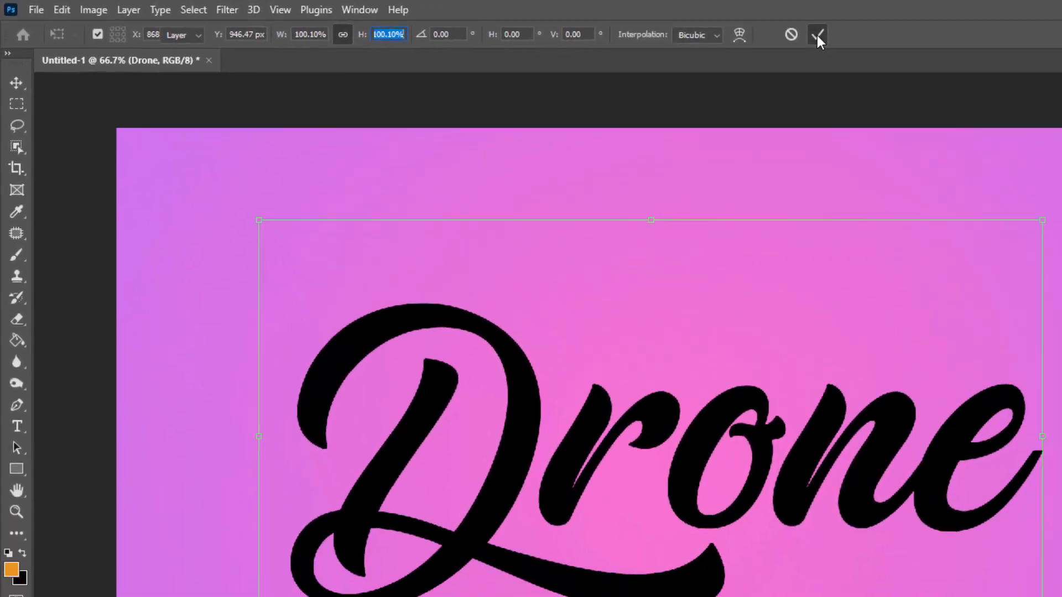
pyautogui.click(998, 44)
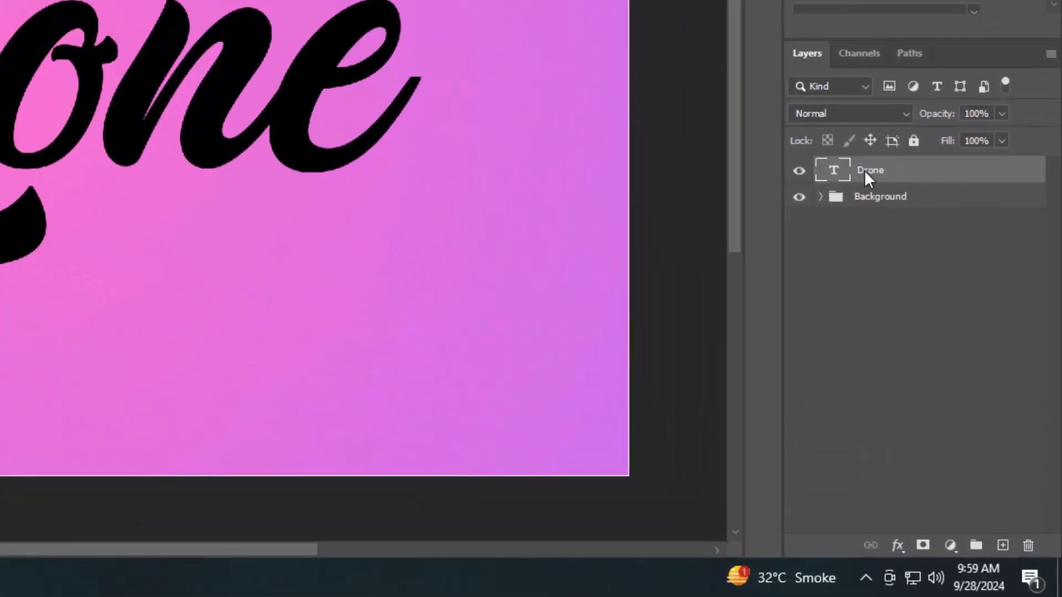
# Convert the "Drone" text layer to a smart object and duplicate it.
pyautogui.rightClick(900, 179)
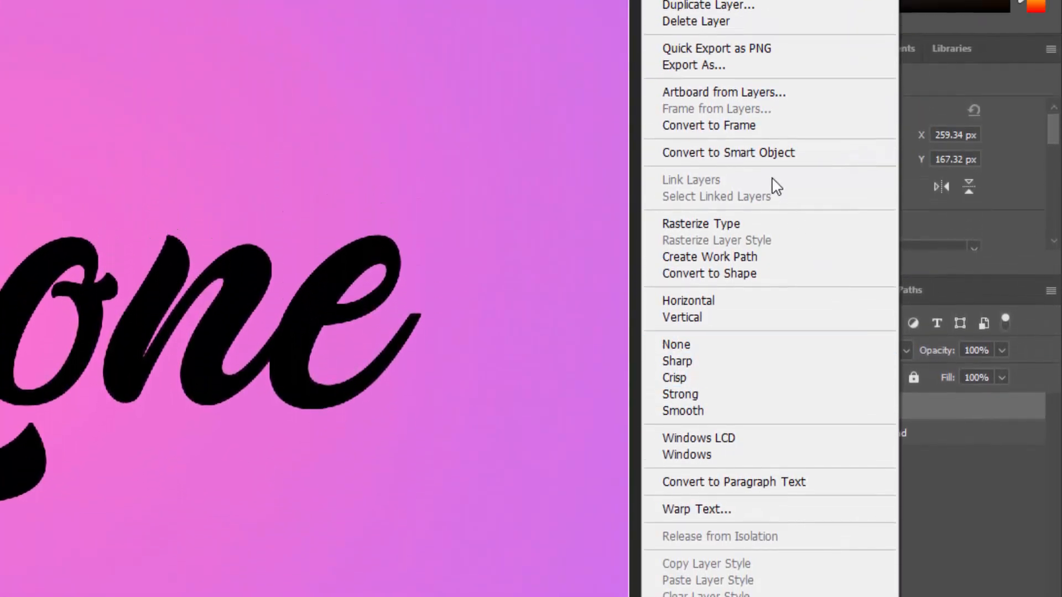
pyautogui.click(763, 99)
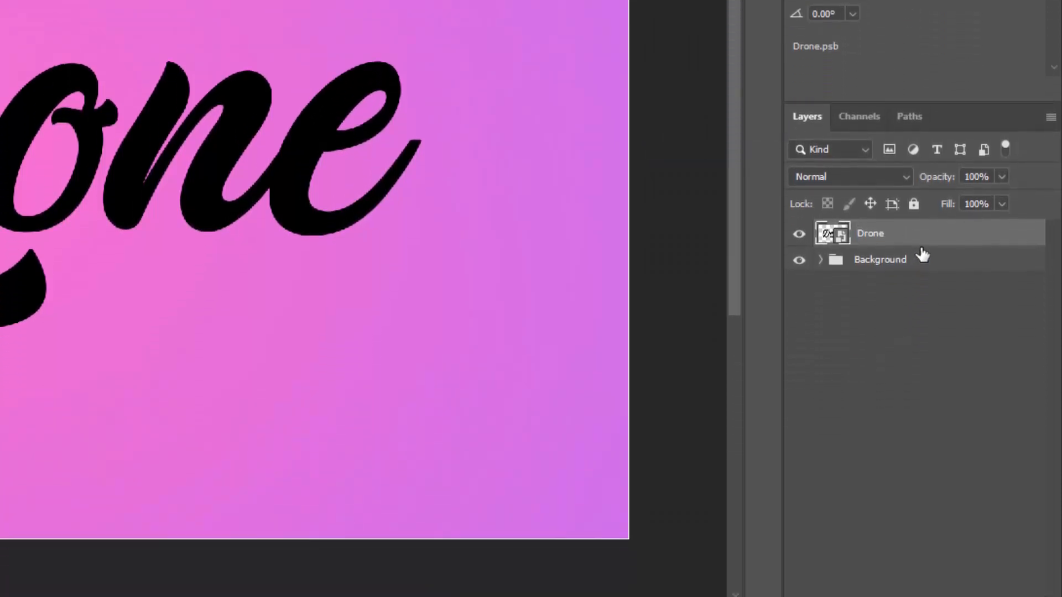
pyautogui.hotkey('ctrl', 'j')
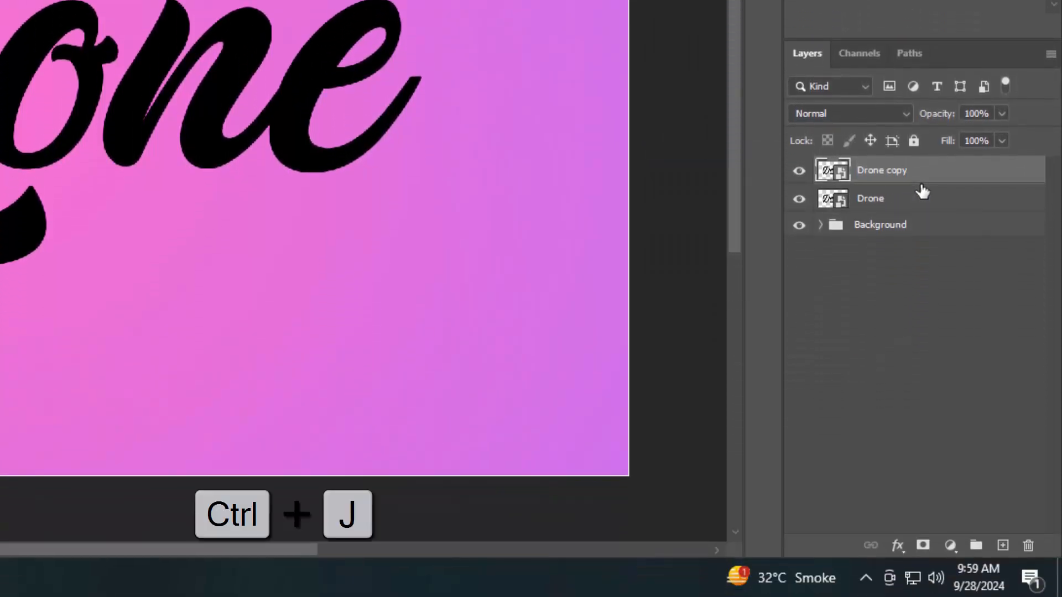
# Rename the original "Drone" smart object below the copy as "Shadow".
pyautogui.click(916, 204)
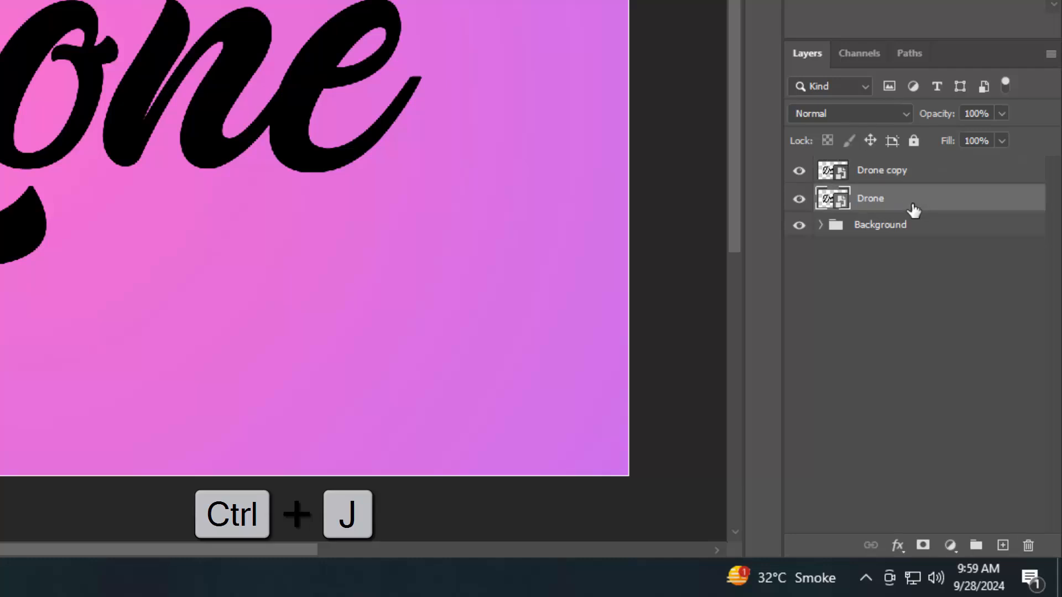
pyautogui.doubleClick(879, 200)
pyautogui.write('Shadow')
pyautogui.press('Return')
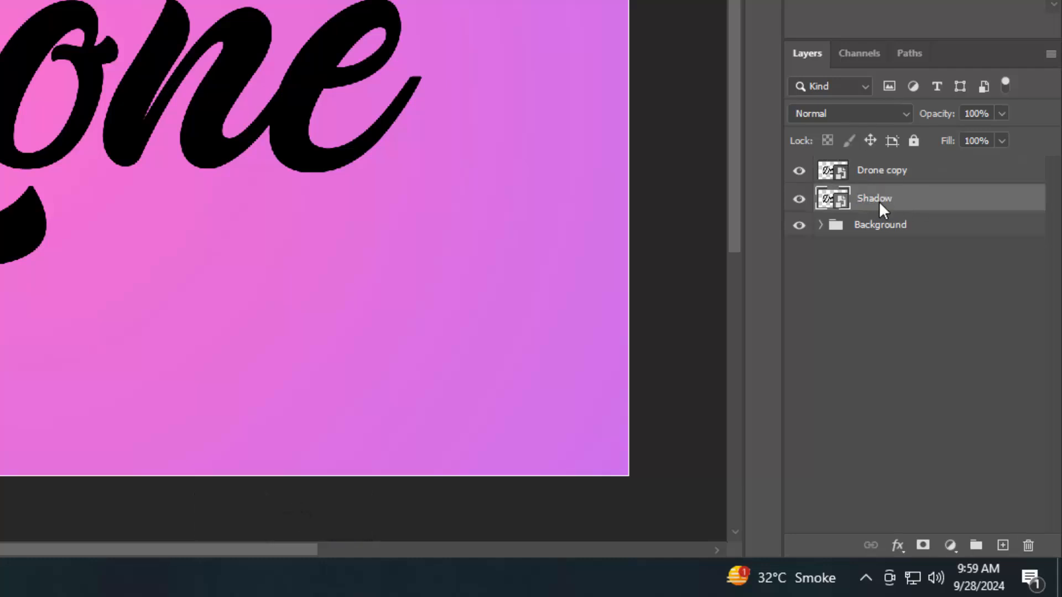
# Rename the "Drone copy" layer as "Border" and hide it.
pyautogui.click(860, 173)
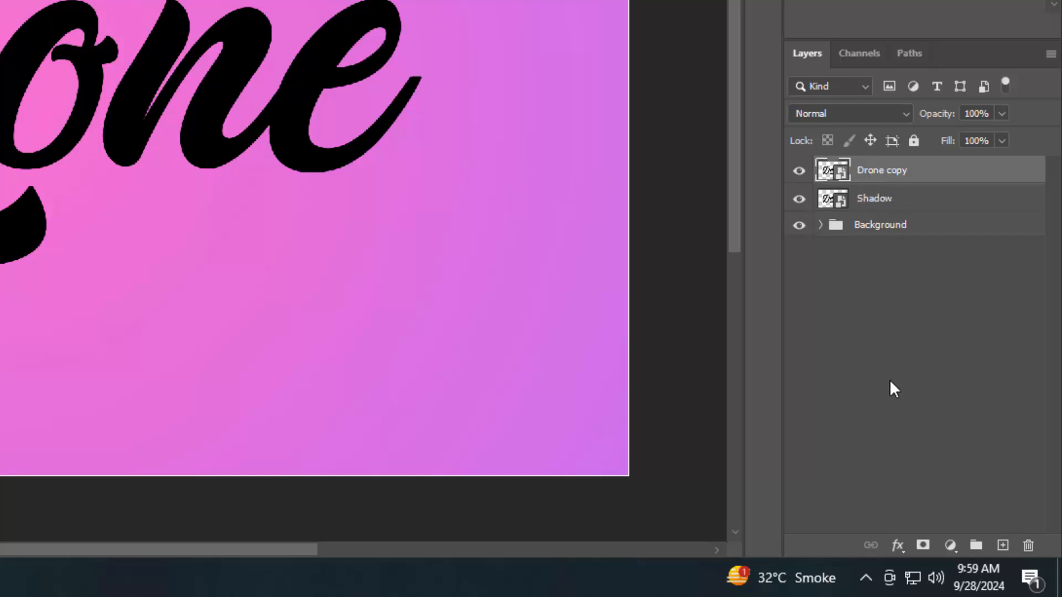
pyautogui.doubleClick(889, 172)
pyautogui.write('Border')
pyautogui.press('Return')
pyautogui.click(799, 172)
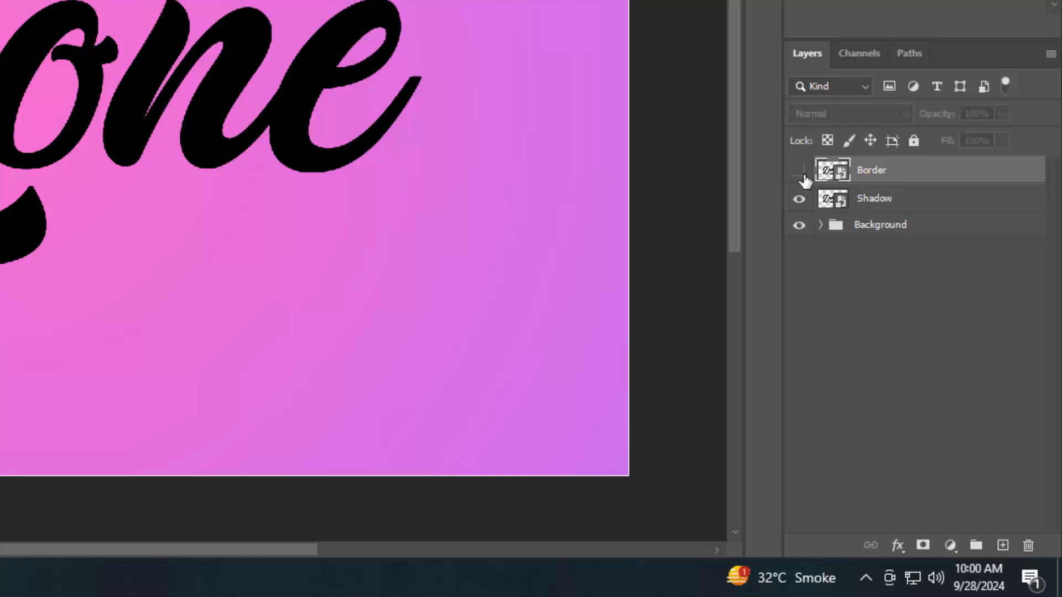
# Put the Shadow layer into a new group and name the group "Shadow".
pyautogui.click(914, 208)
pyautogui.hotkey('ctrl', 'g')
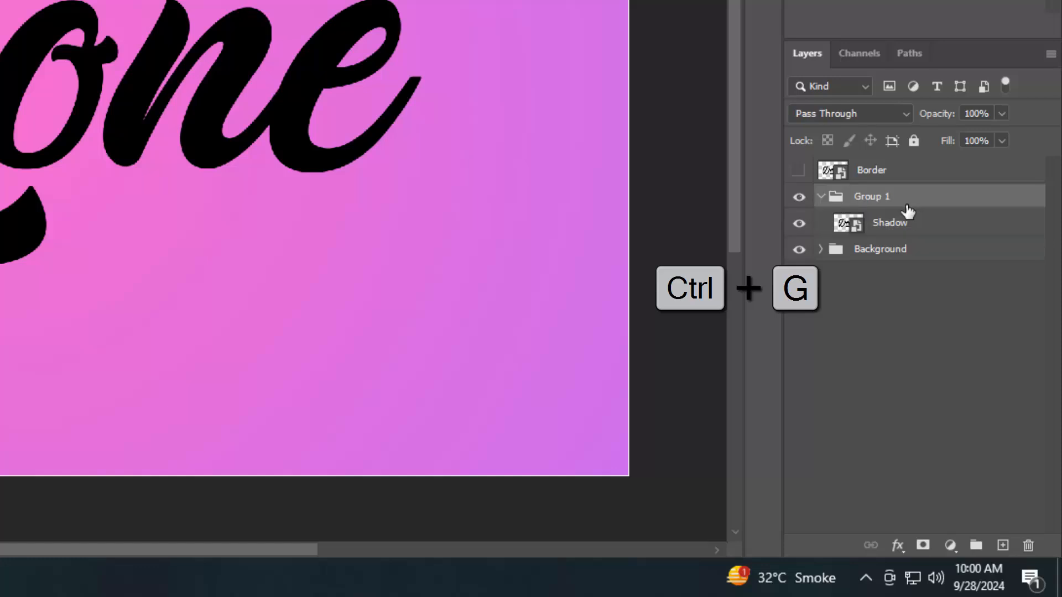
pyautogui.doubleClick(869, 195)
pyautogui.write('S')
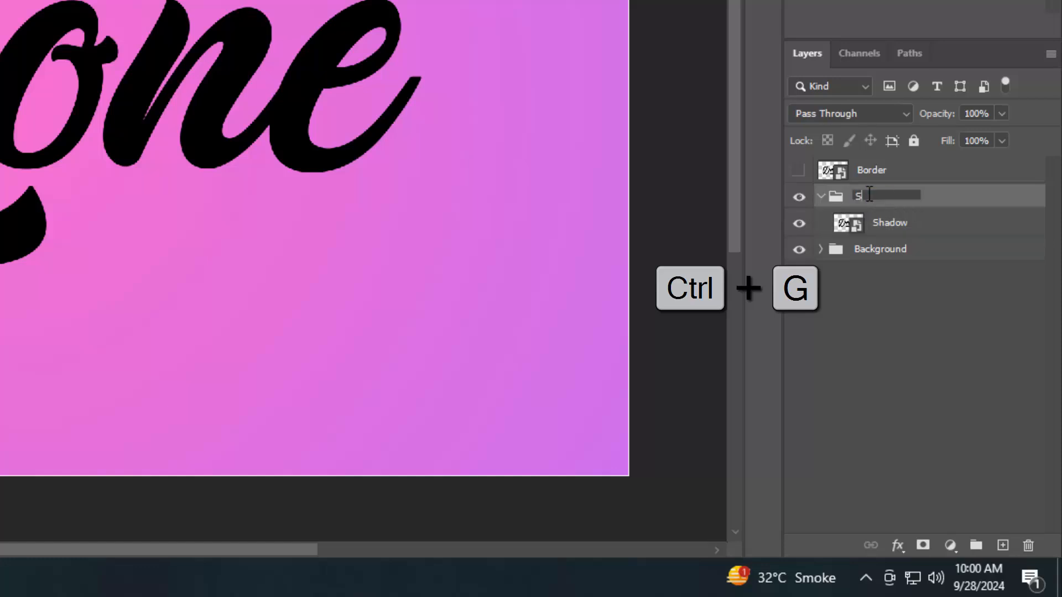
pyautogui.write('hadow')
pyautogui.press('Return')
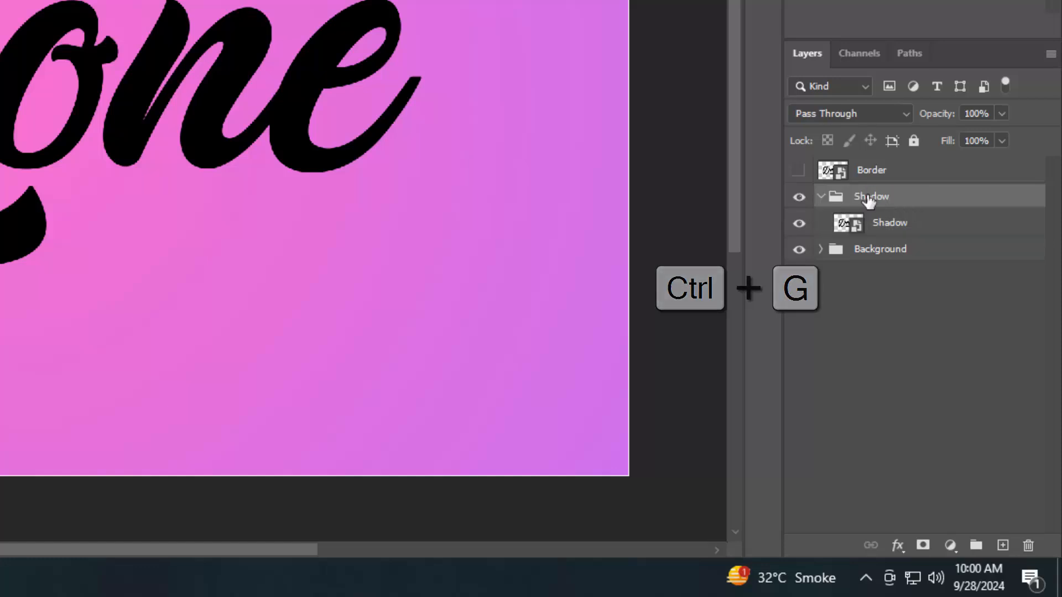
# Open the blending options of the Shadow layer inside the group and set its fill opacity to 0%.
pyautogui.click(917, 231)
pyautogui.click(897, 545)
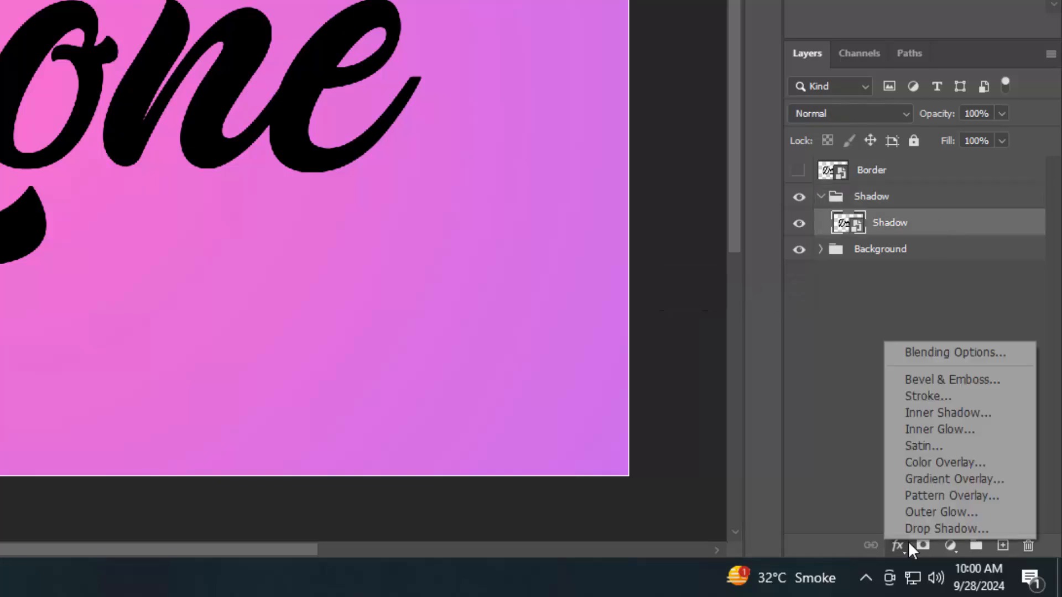
pyautogui.click(941, 354)
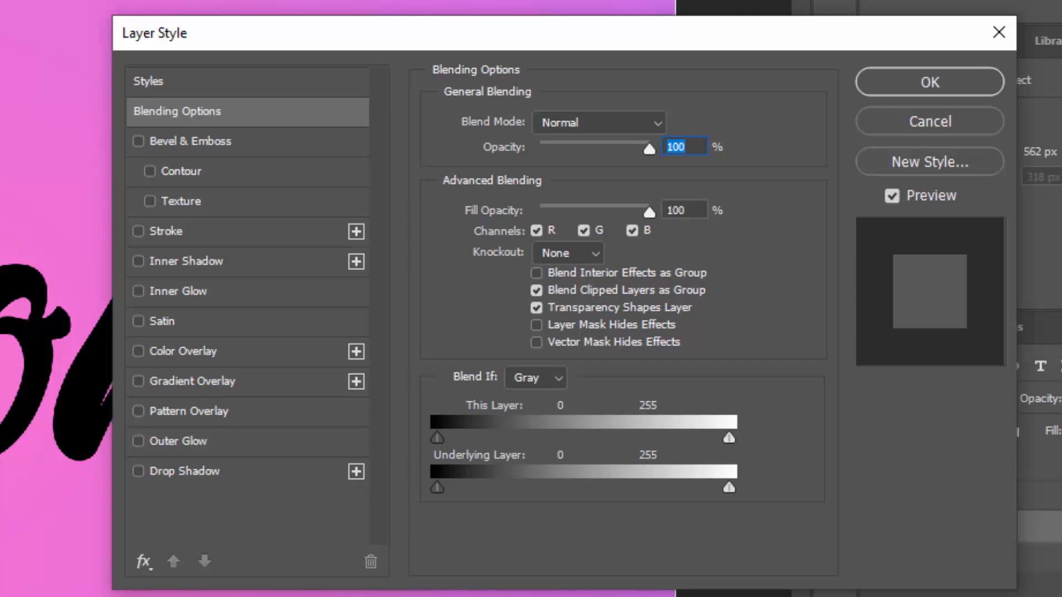
pyautogui.doubleClick(676, 210)
pyautogui.write('0')
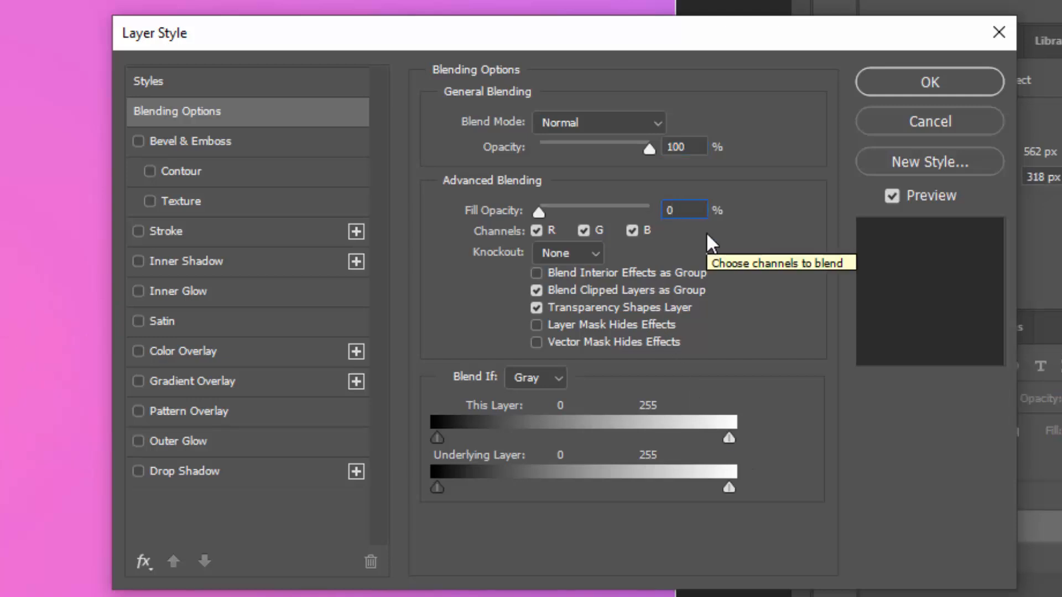
# Add a drop shadow to the Shadow layer and set its colour to brown, #9e5b00.
pyautogui.click(256, 471)
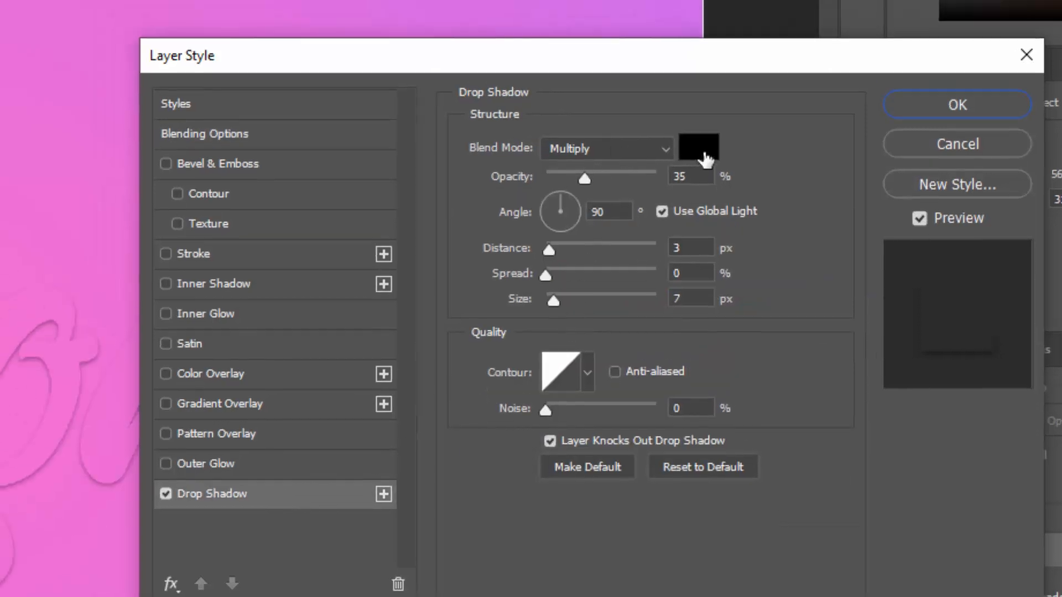
pyautogui.click(672, 127)
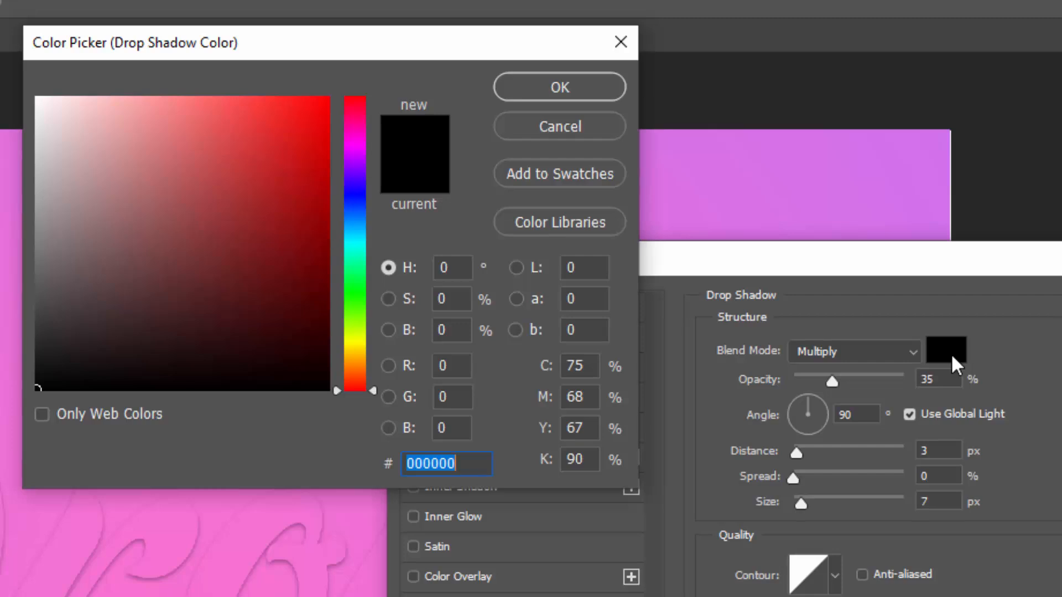
pyautogui.write('9e5')
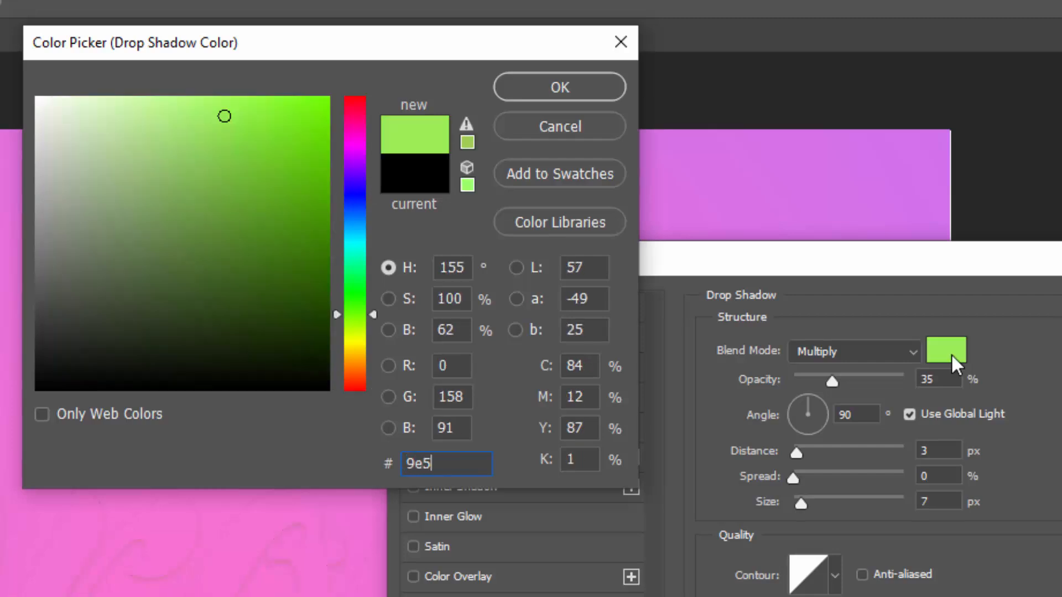
pyautogui.write('b00')
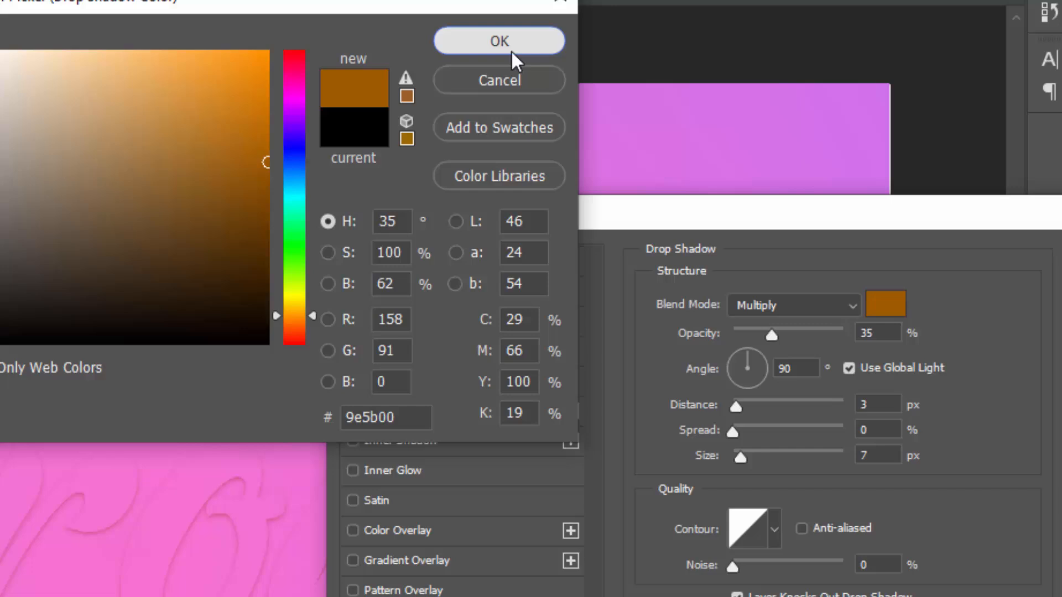
pyautogui.click(511, 51)
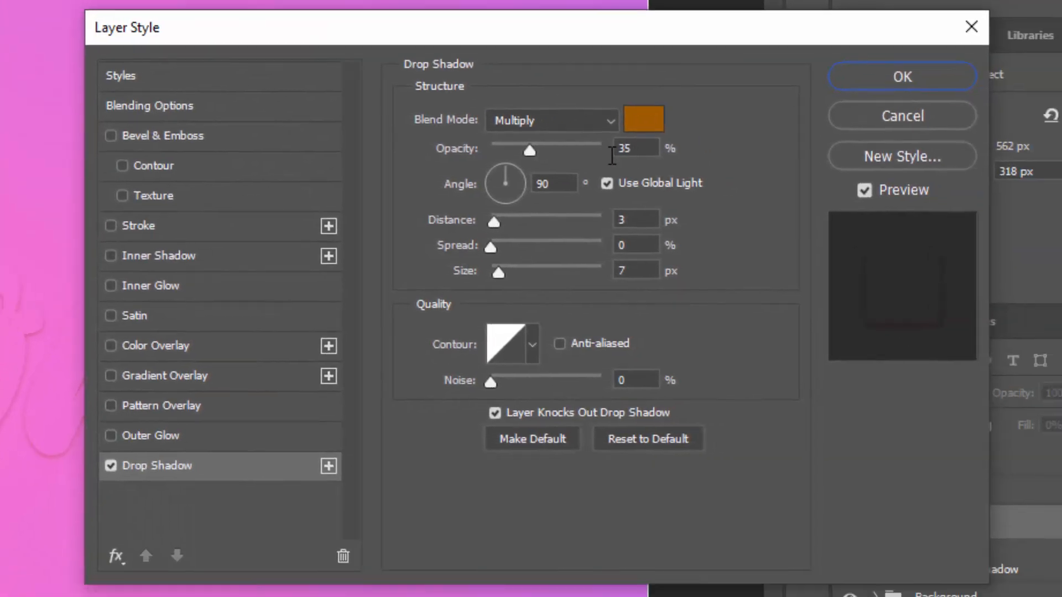
# Set the drop shadow to 84% opacity, 5 px distance and 12 px size, with Use Global Light turned off.
pyautogui.click(641, 148)
pyautogui.write('84')
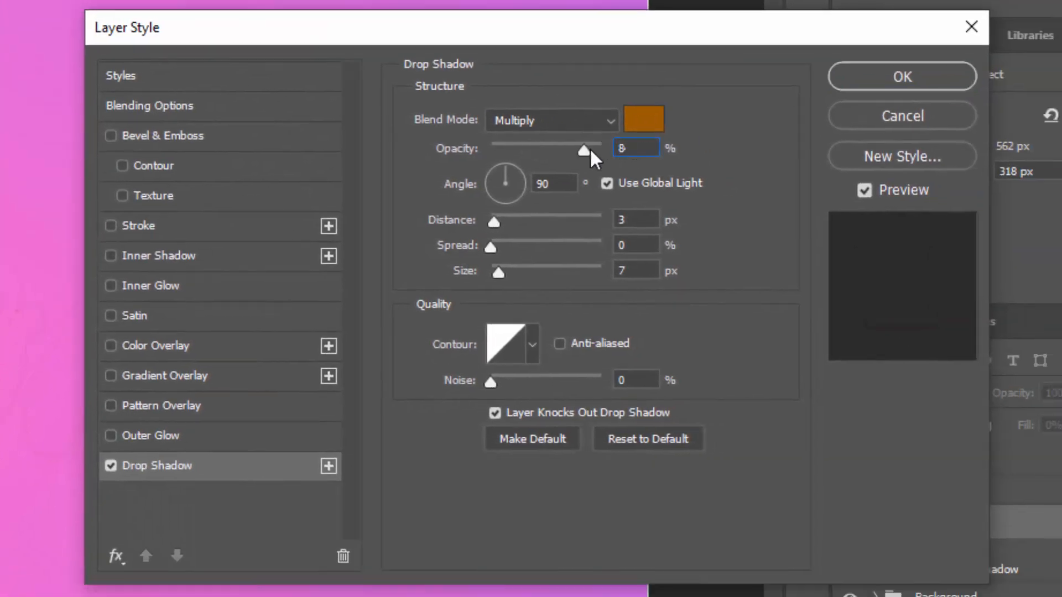
pyautogui.click(614, 185)
pyautogui.click(636, 220)
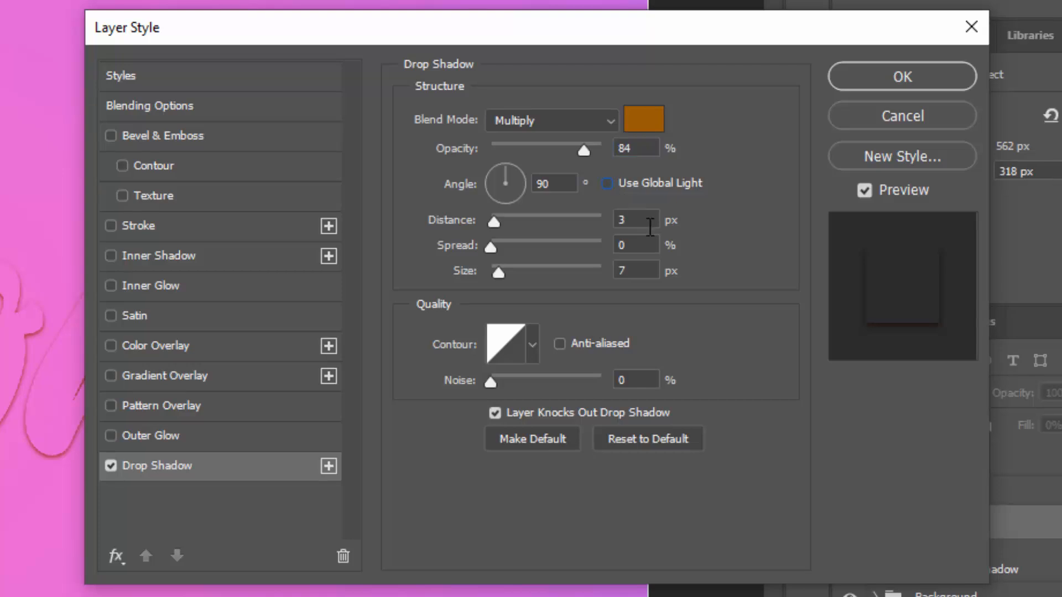
pyautogui.doubleClick(620, 216)
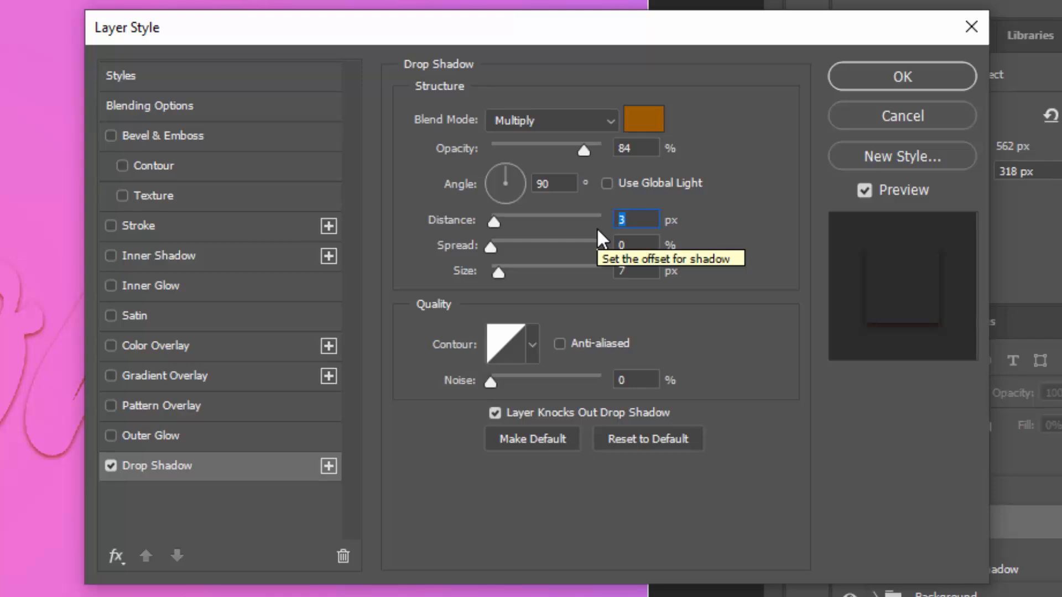
pyautogui.write('5')
pyautogui.doubleClick(639, 270)
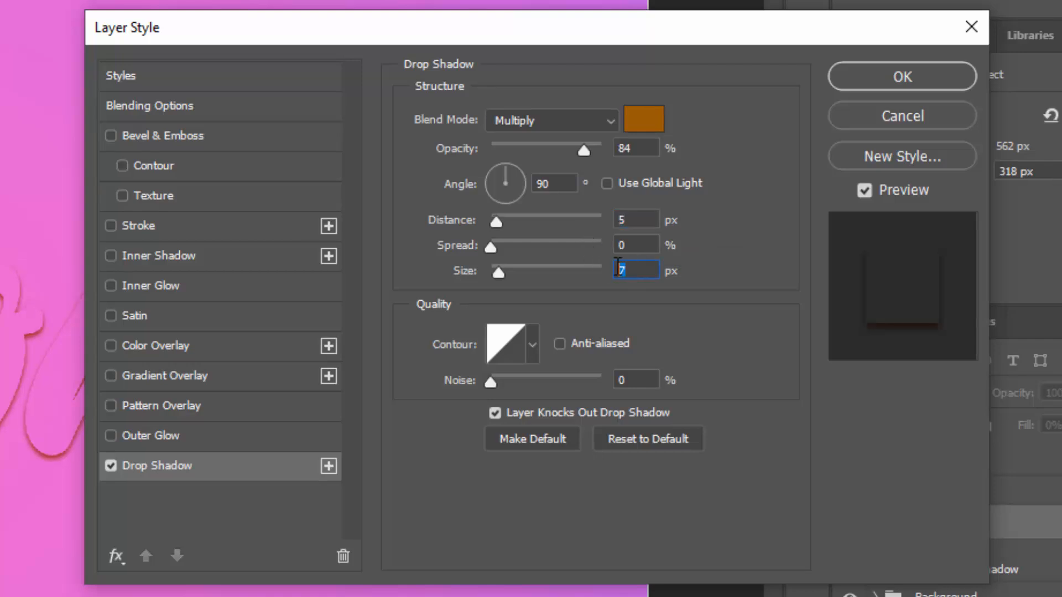
pyautogui.write('12')
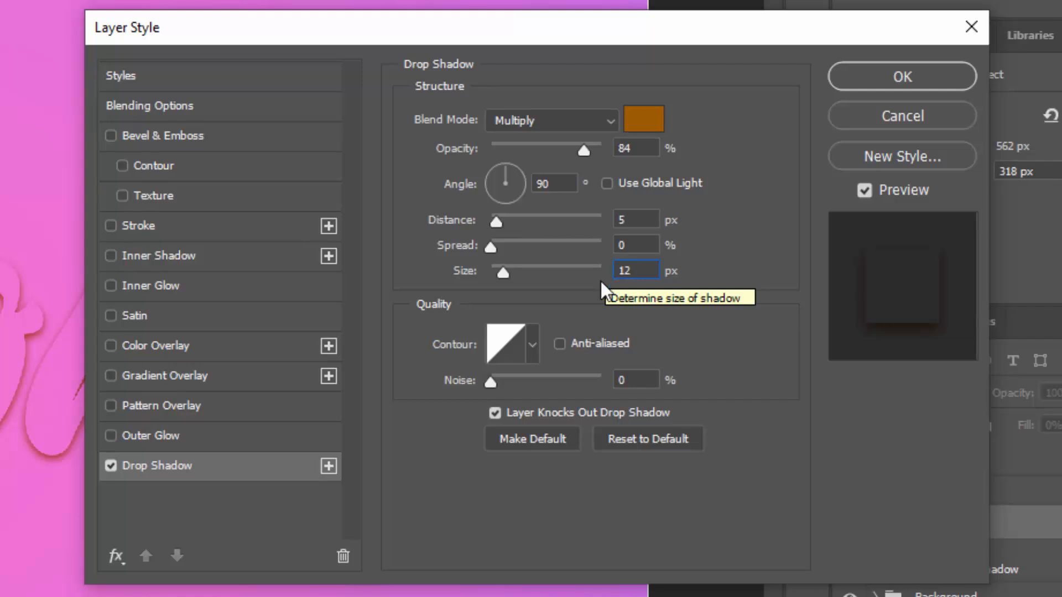
# Add a second drop shadow and set the lower one to 77% opacity, 18 px distance and 35 px size.
pyautogui.click(334, 465)
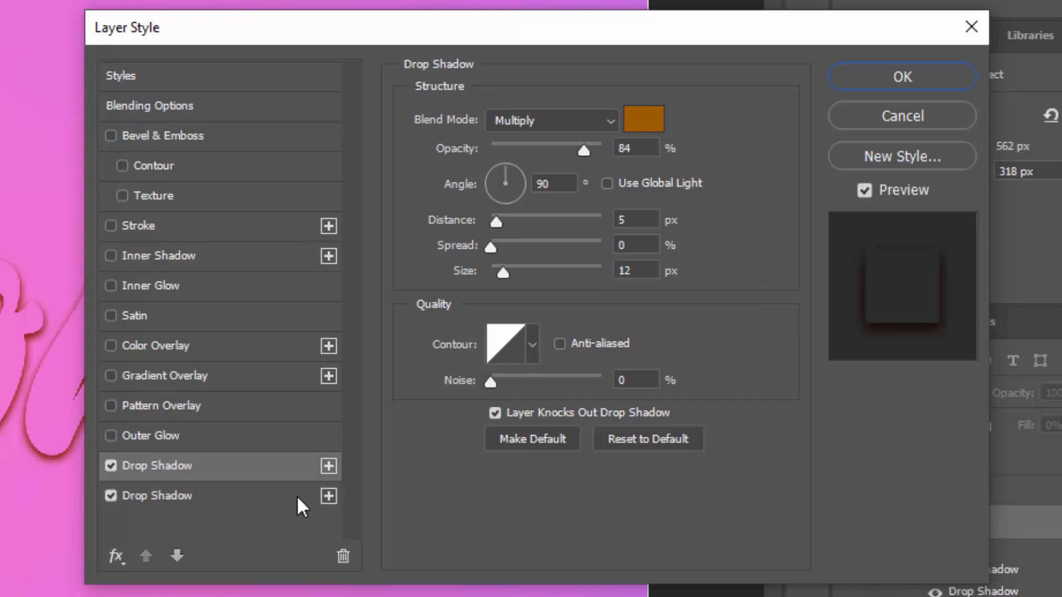
pyautogui.moveTo(638, 145); pyautogui.dragTo(616, 148)
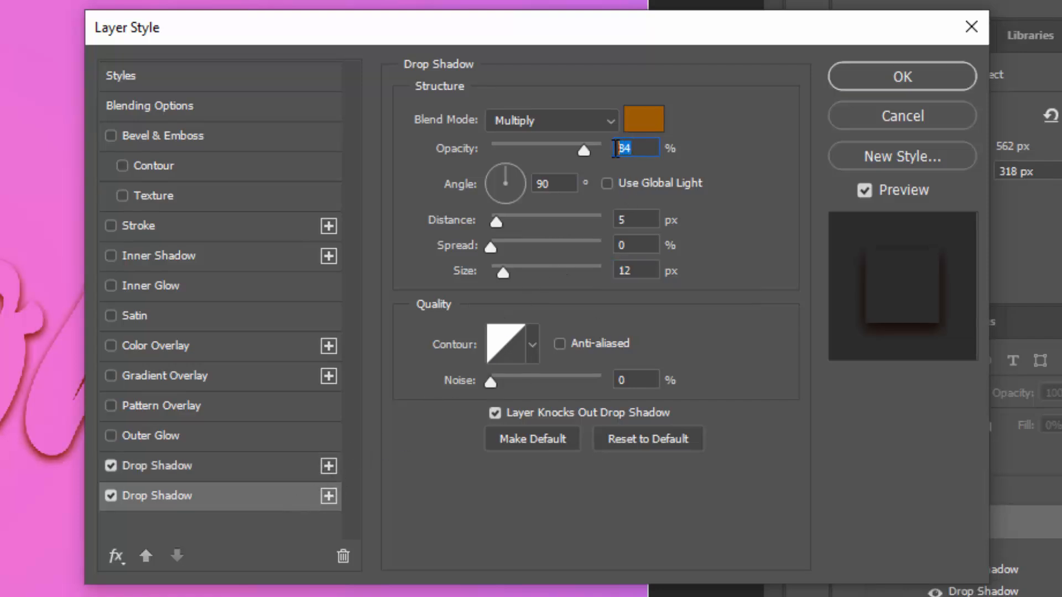
pyautogui.write('77')
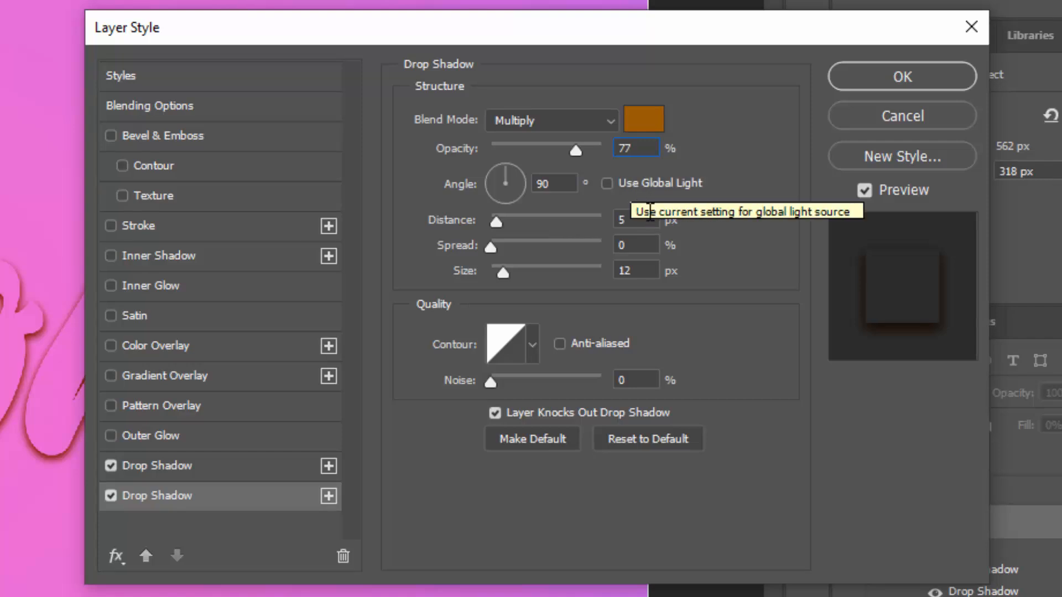
pyautogui.click(622, 222)
pyautogui.moveTo(622, 224); pyautogui.dragTo(616, 224)
pyautogui.write('18')
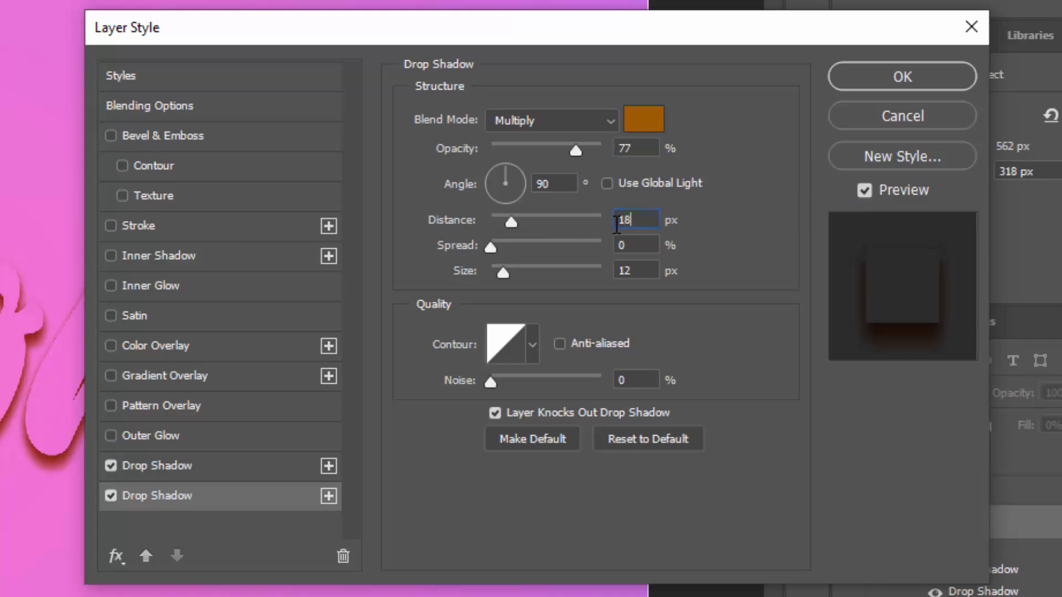
pyautogui.moveTo(648, 272); pyautogui.dragTo(622, 271)
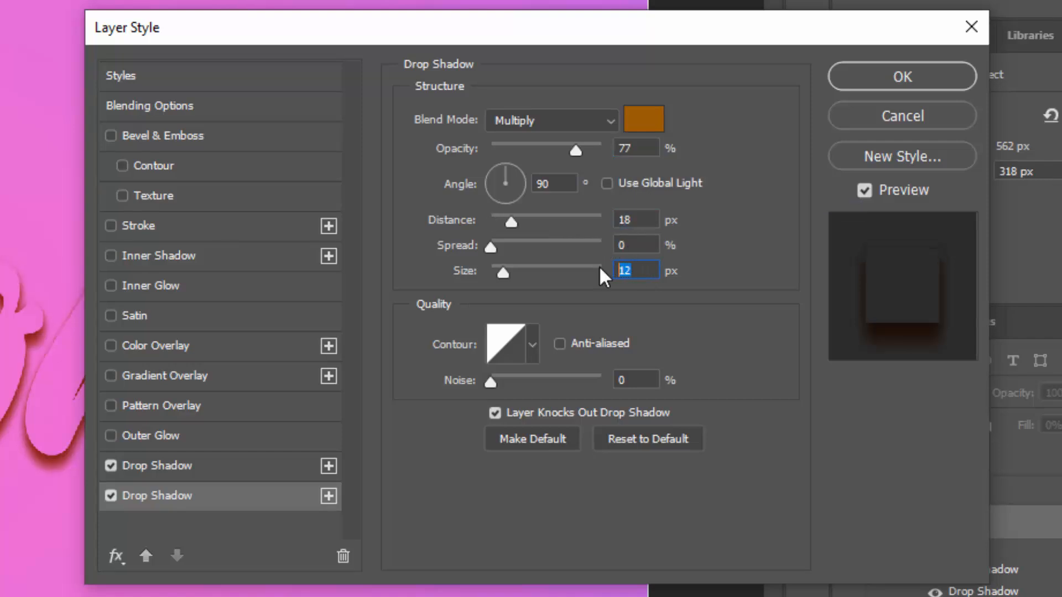
pyautogui.write('35')
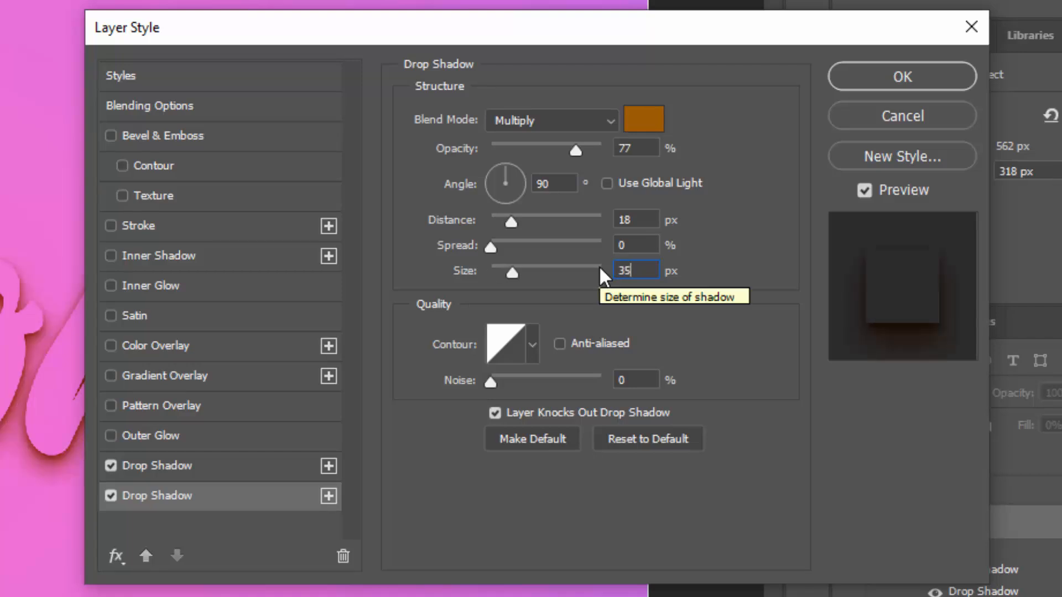
# Add a third drop shadow and set the lowest one to 72% opacity, 41 px distance and 73 px size.
pyautogui.click(328, 494)
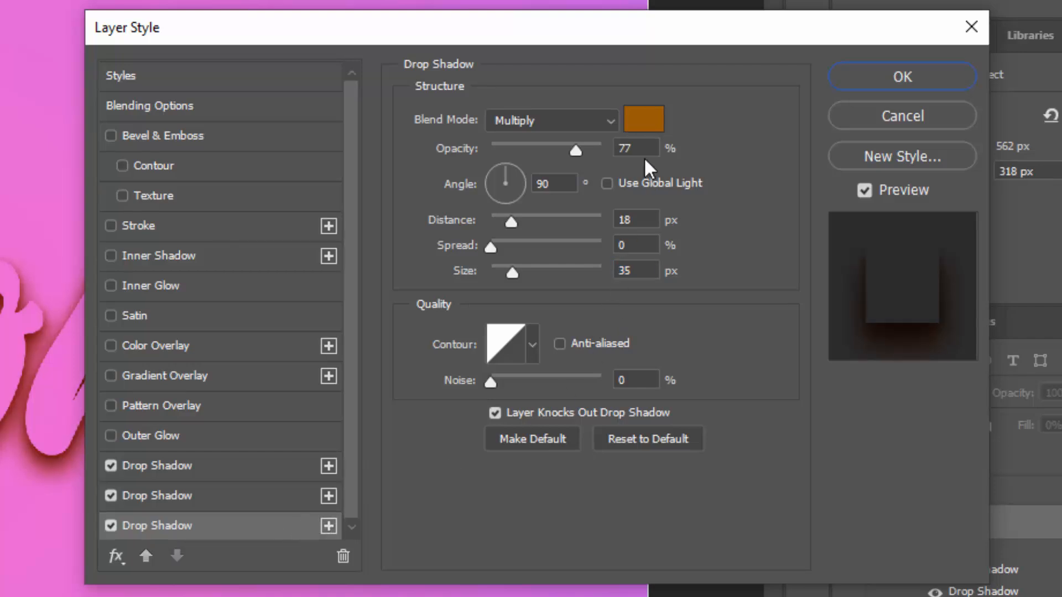
pyautogui.click(615, 148)
pyautogui.doubleClick(614, 147)
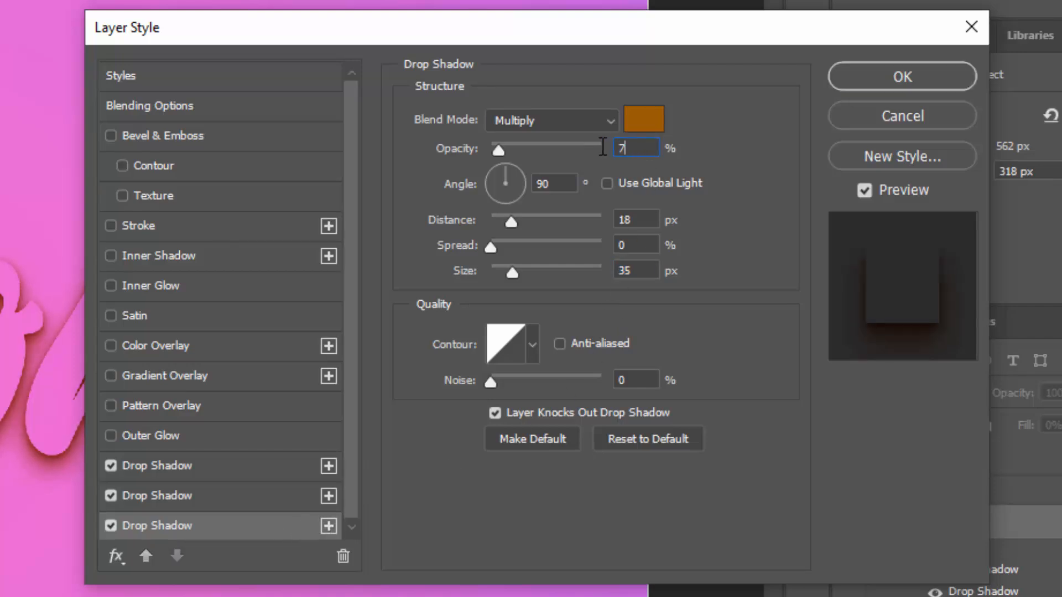
pyautogui.write('72')
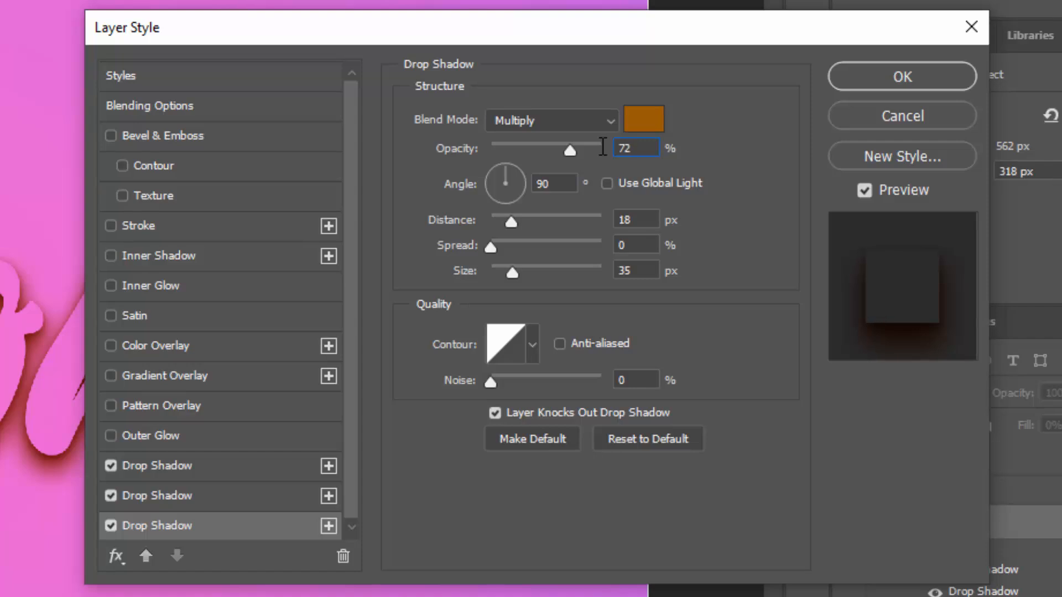
pyautogui.doubleClick(636, 220)
pyautogui.write('41')
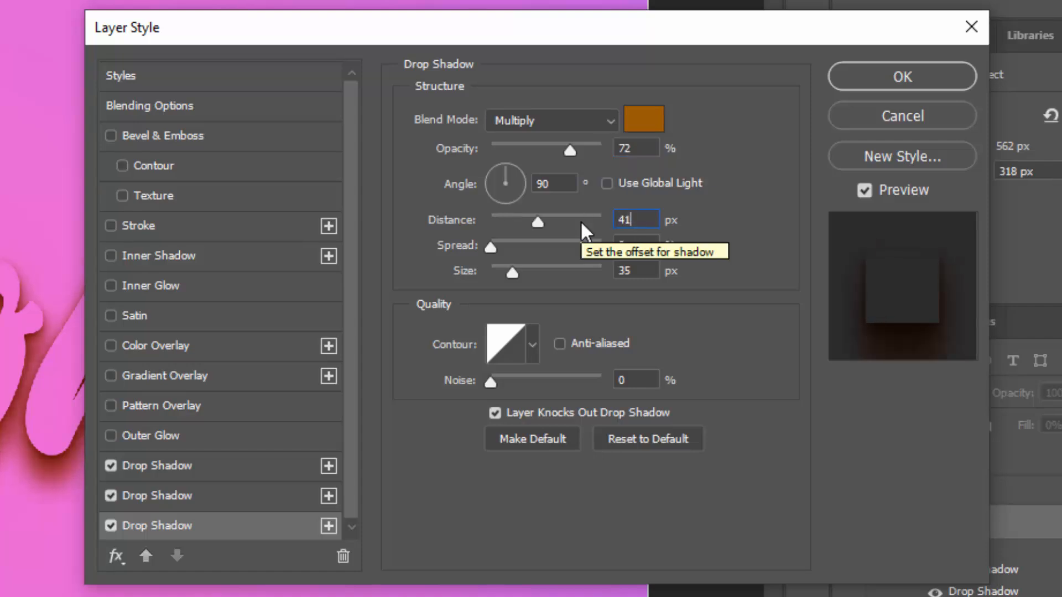
pyautogui.doubleClick(636, 271)
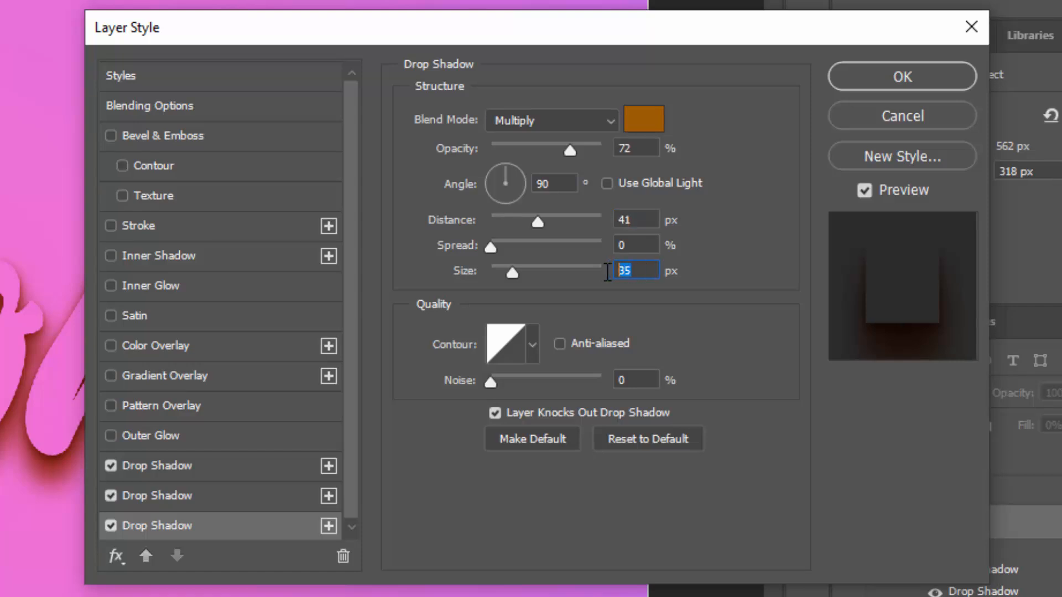
pyautogui.write('73')
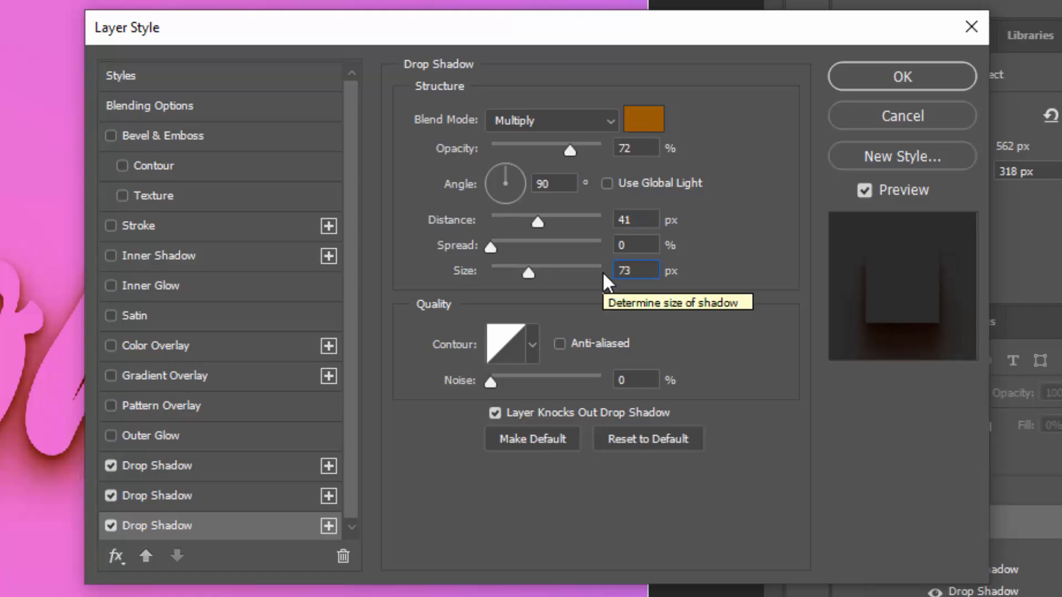
# Add a fourth drop shadow and set the lowest one to 27% opacity, 60 px distance and 100 px size.
pyautogui.click(329, 526)
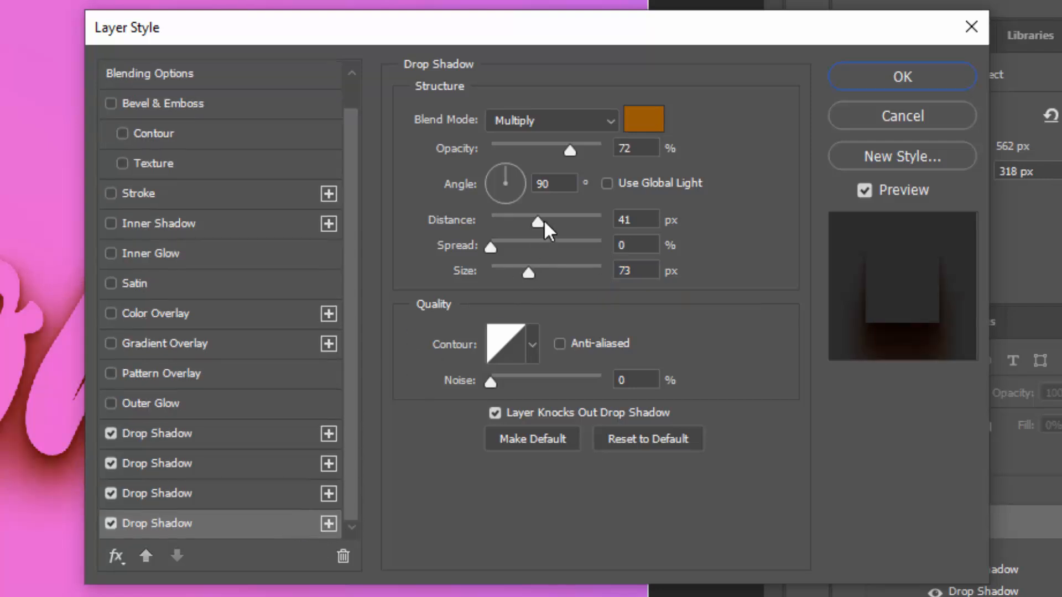
pyautogui.doubleClick(635, 148)
pyautogui.write('27')
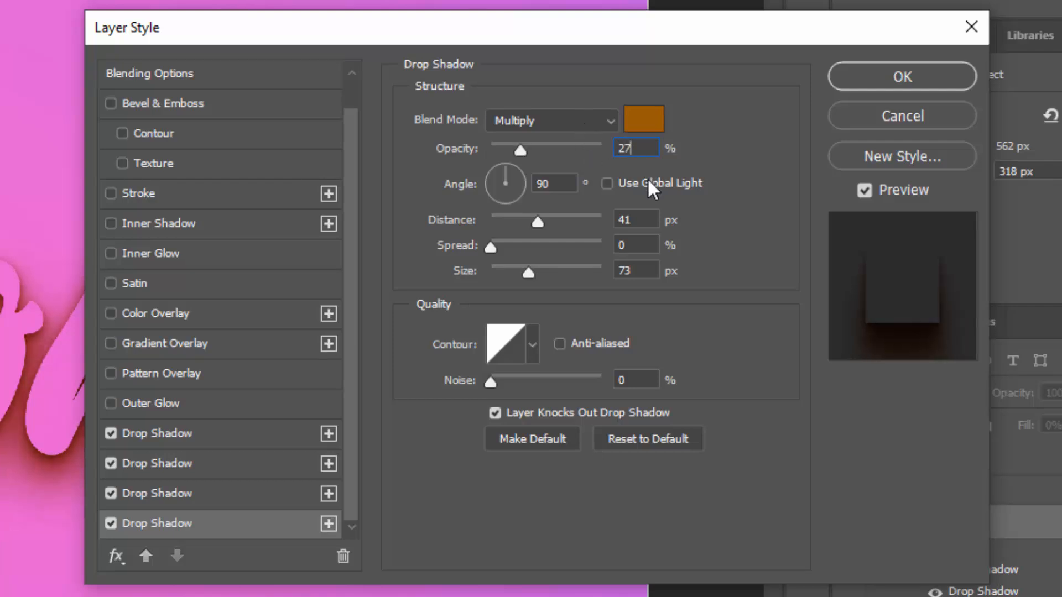
pyautogui.doubleClick(641, 220)
pyautogui.write('60')
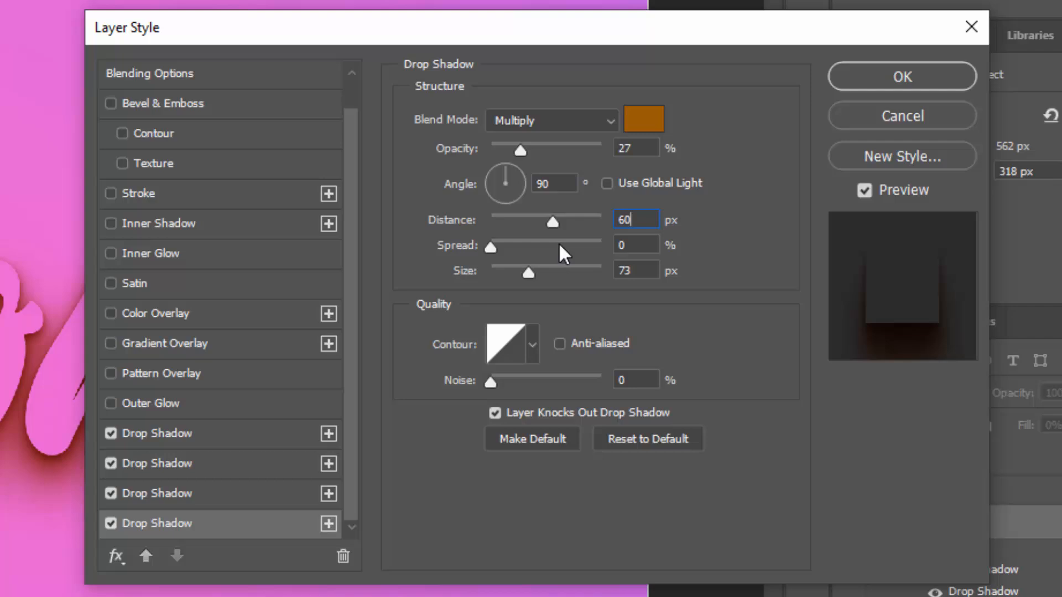
pyautogui.click(650, 246)
pyautogui.click(638, 270)
pyautogui.doubleClick(638, 270)
pyautogui.write('100')
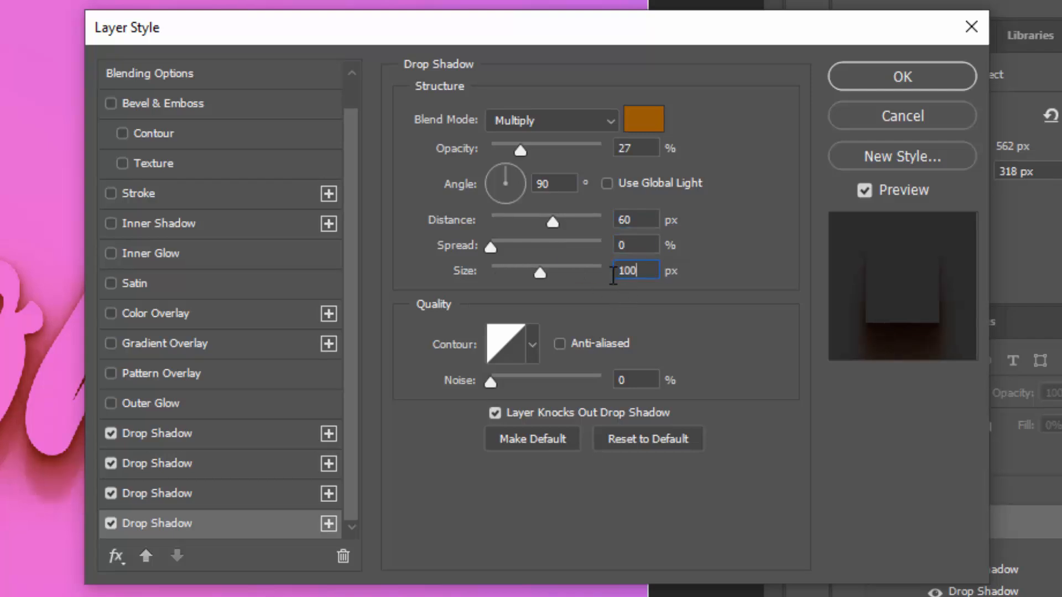
# Add a fifth drop shadow with 25% opacity, 100 px distance and 120 px size, and apply the layer style.
pyautogui.click(330, 524)
pyautogui.click(264, 530)
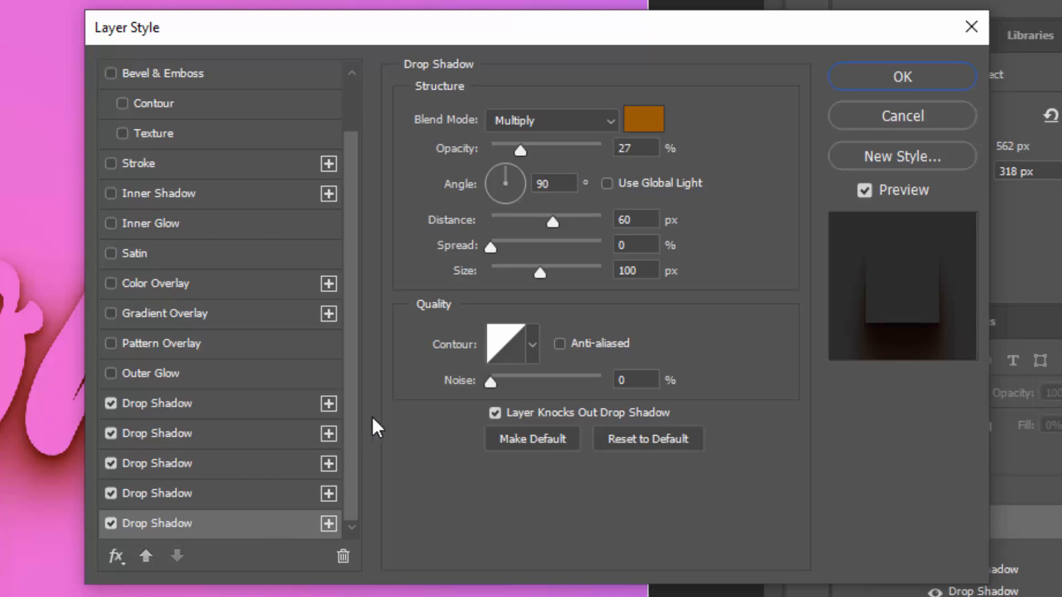
pyautogui.doubleClick(637, 148)
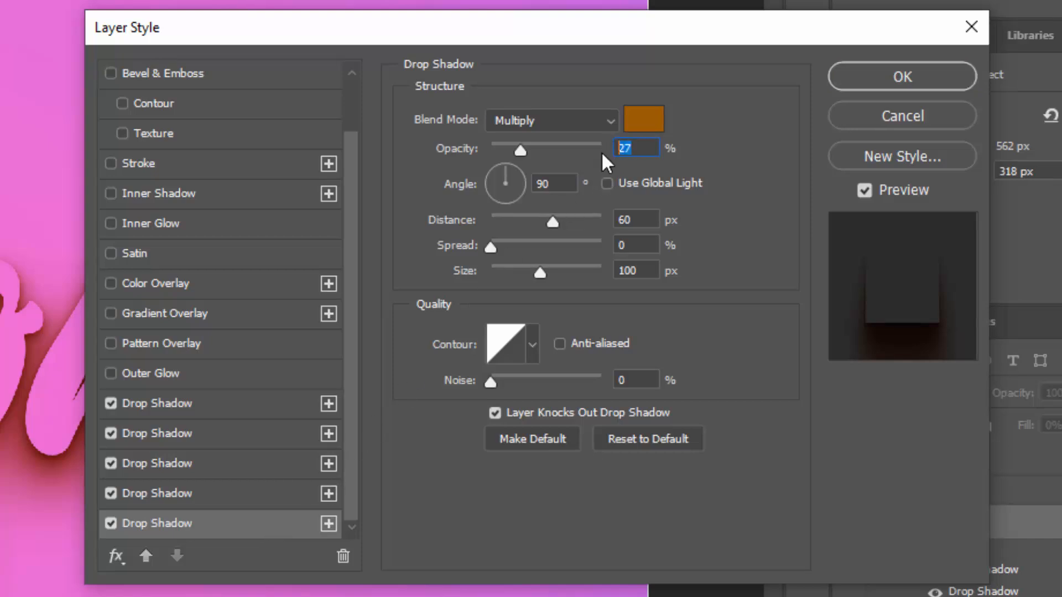
pyautogui.write('25')
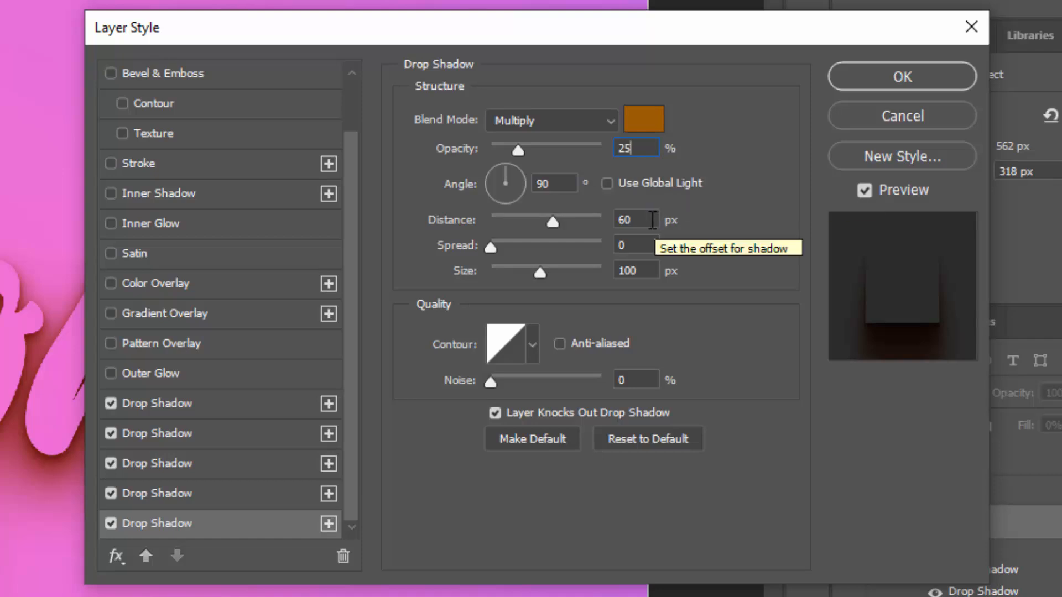
pyautogui.doubleClick(636, 219)
pyautogui.write('100')
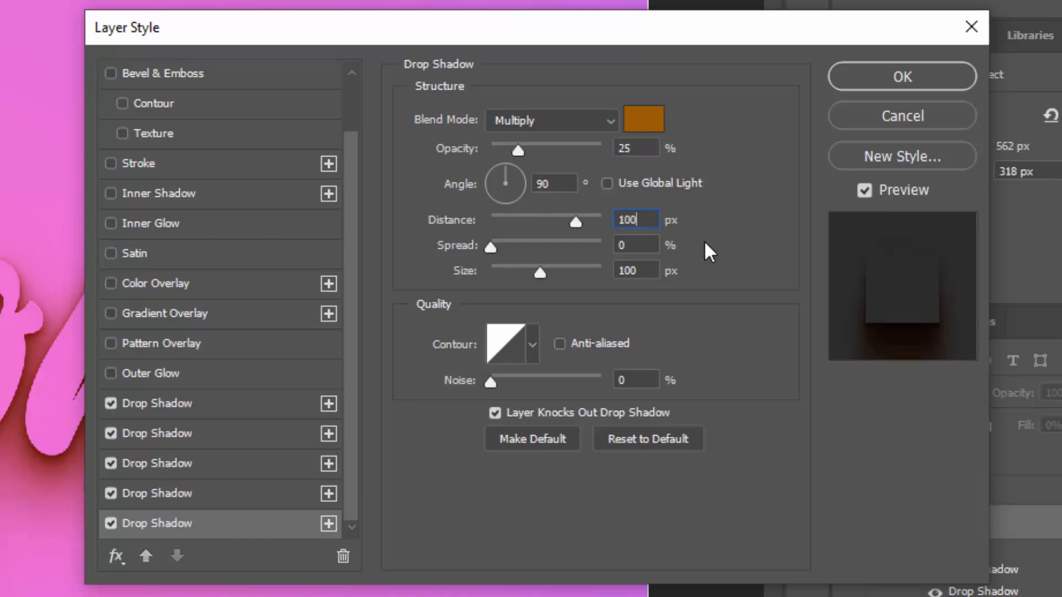
pyautogui.doubleClick(636, 270)
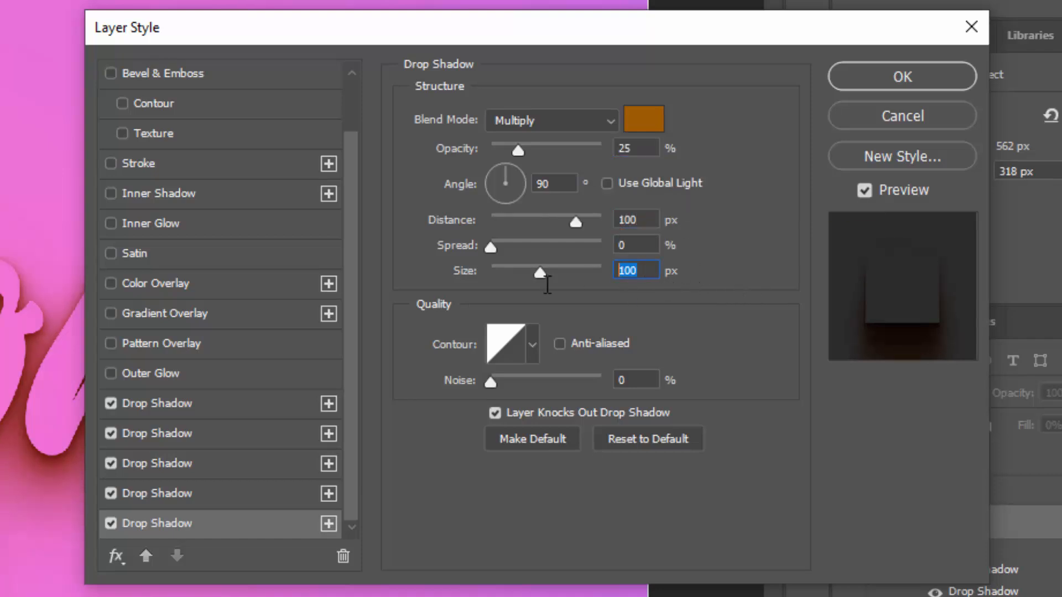
pyautogui.write('102')
pyautogui.press('BackSpace')
pyautogui.press('BackSpace')
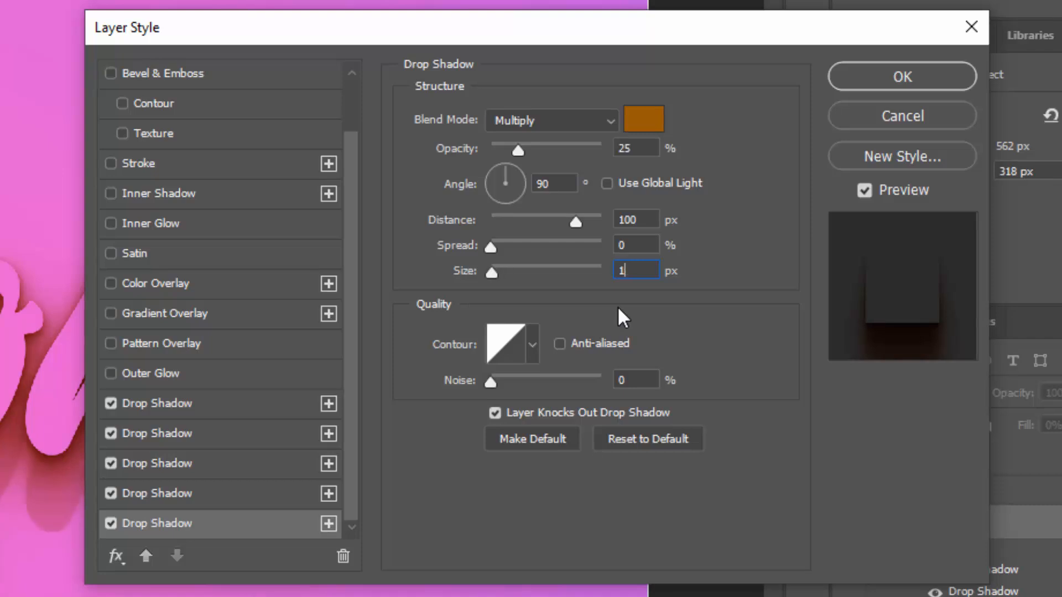
pyautogui.write('20')
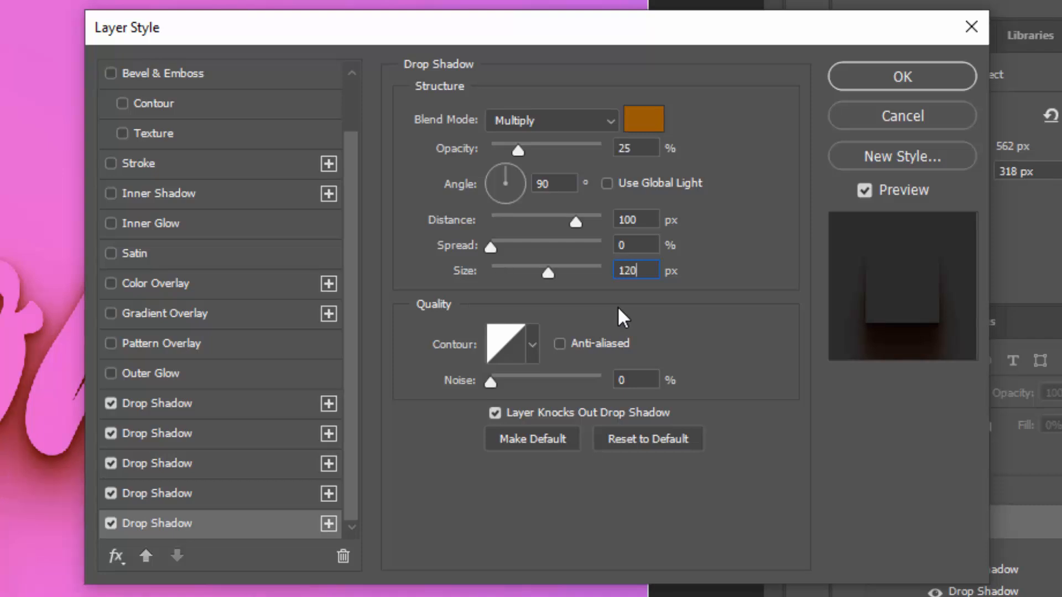
pyautogui.click(883, 87)
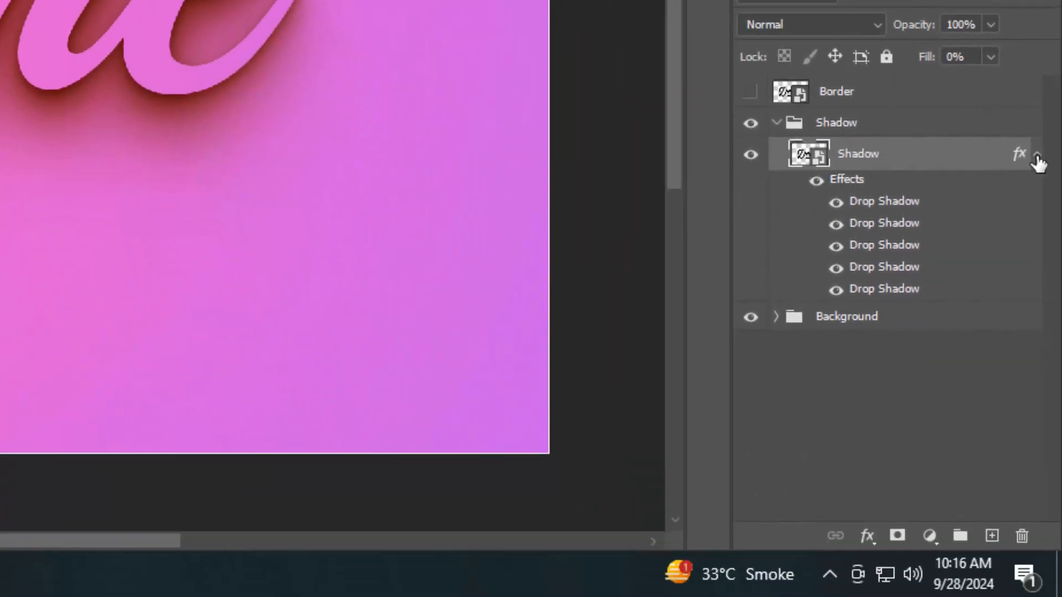
# Collapse the Shadow layer's effects and group, and make the Border layer visible and active.
pyautogui.click(1036, 156)
pyautogui.click(776, 123)
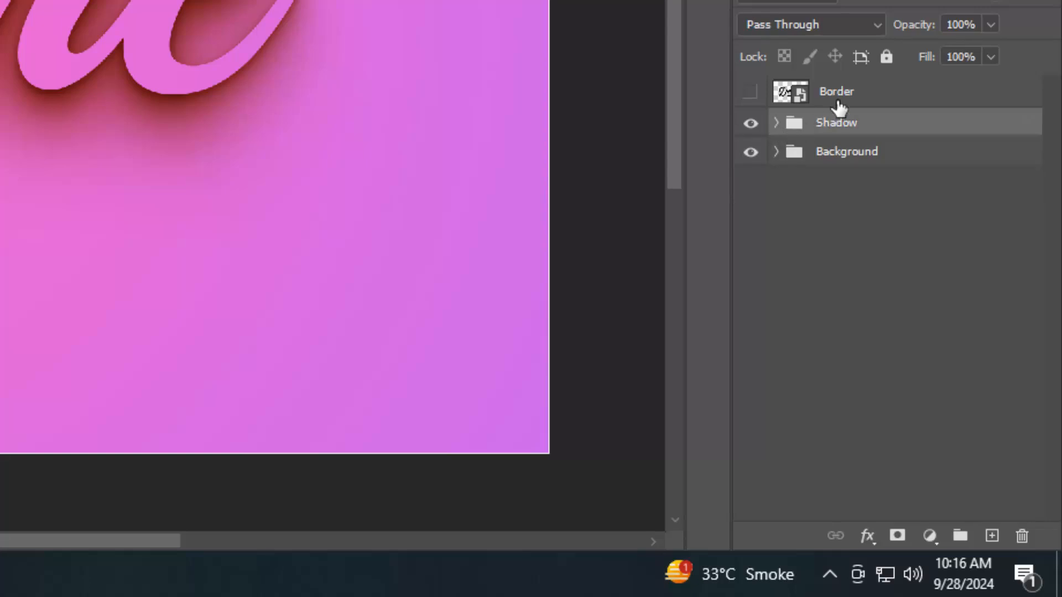
pyautogui.click(750, 92)
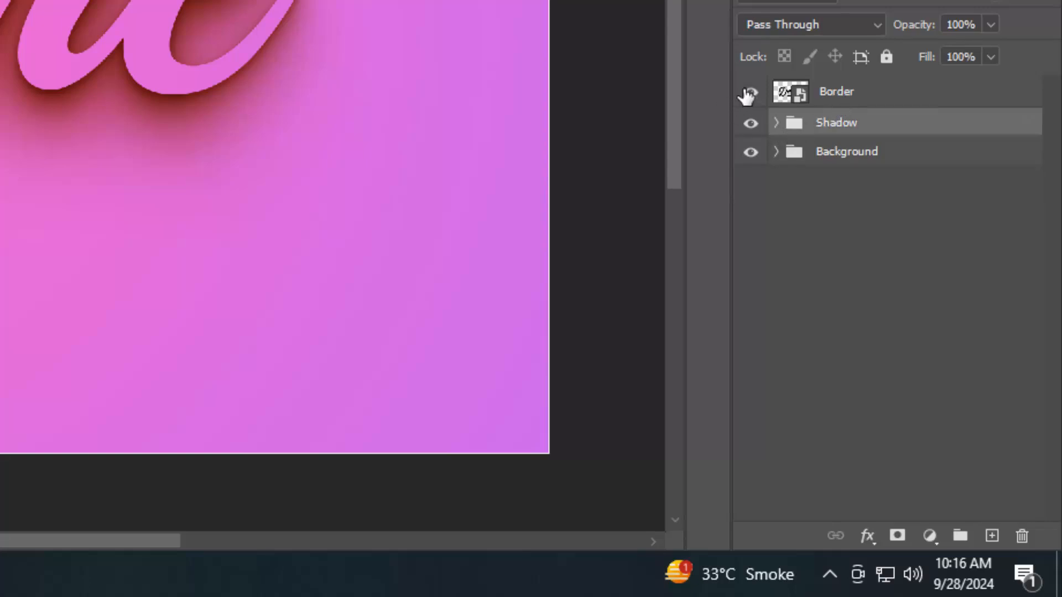
pyautogui.click(923, 102)
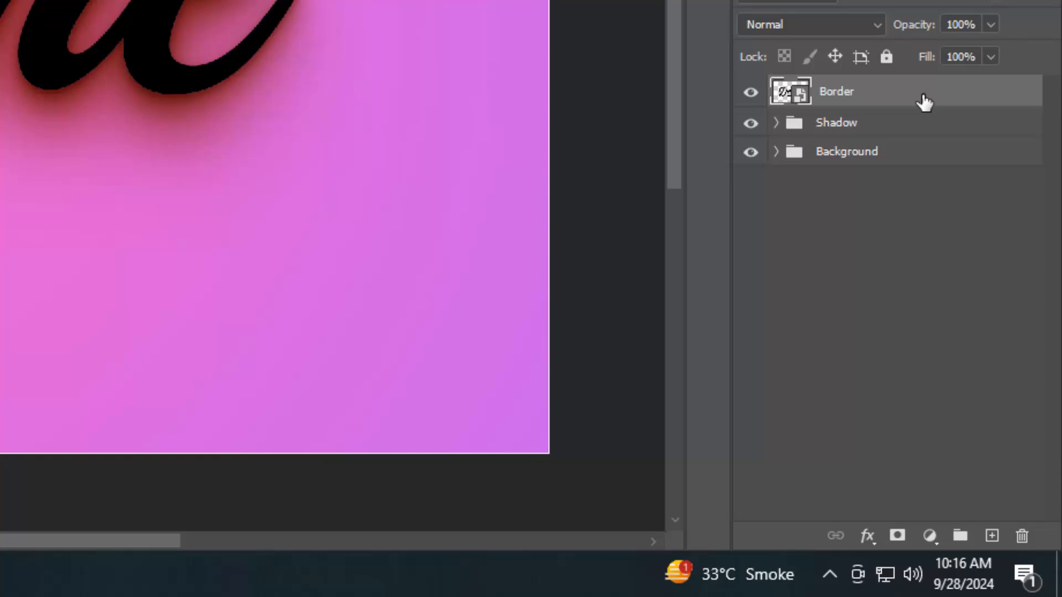
# Open the blending options of the Border layer and set its fill opacity to 0%.
pyautogui.click(868, 536)
pyautogui.click(907, 318)
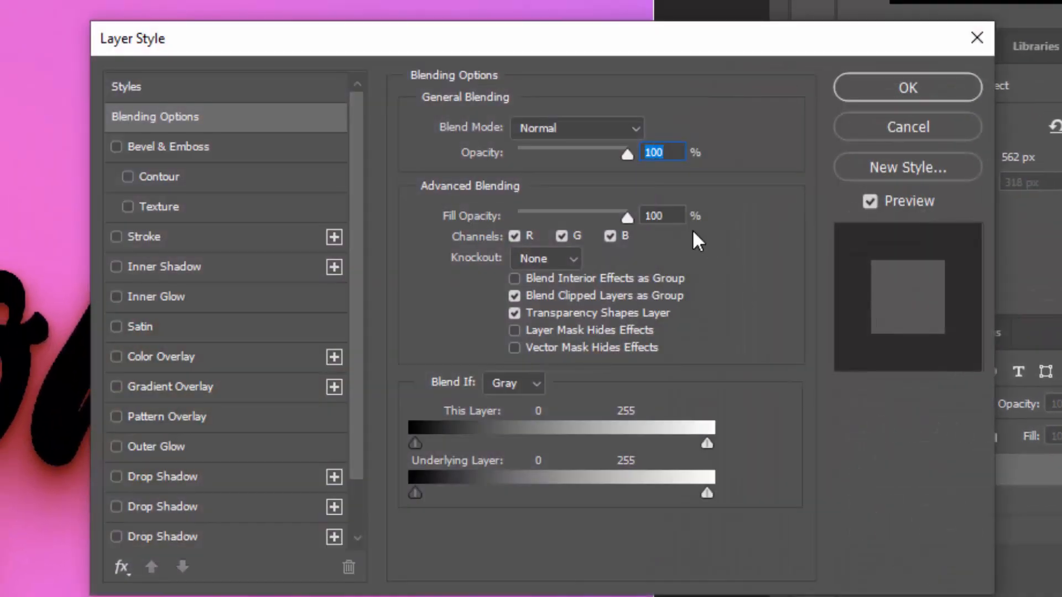
pyautogui.click(670, 216)
pyautogui.write('0')
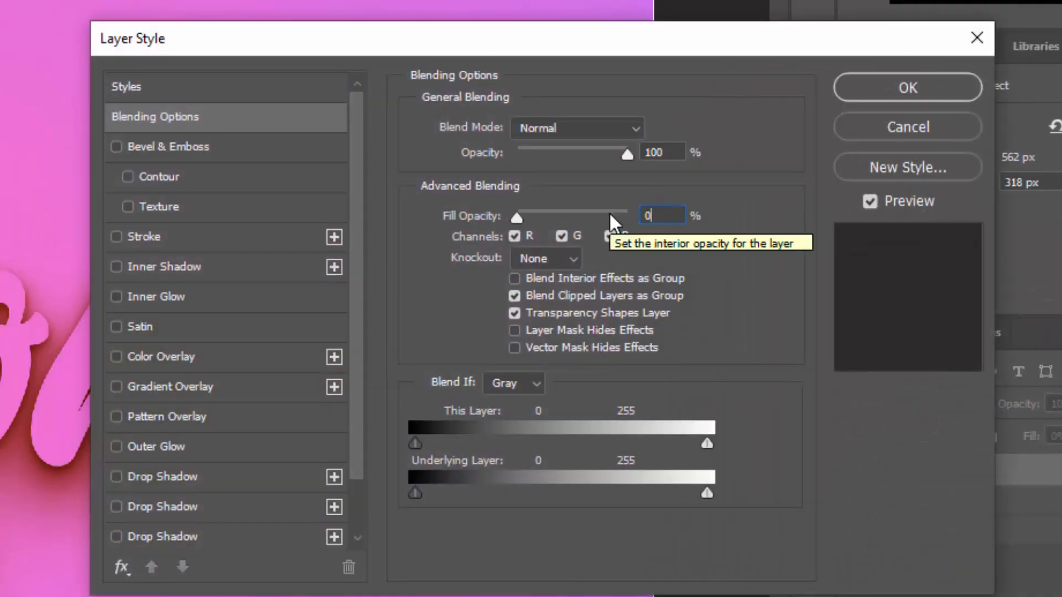
# Add Bevel & Emboss to the Border layer with the Stroke Emboss style, 53% depth and 24 px size.
pyautogui.click(198, 146)
pyautogui.click(538, 133)
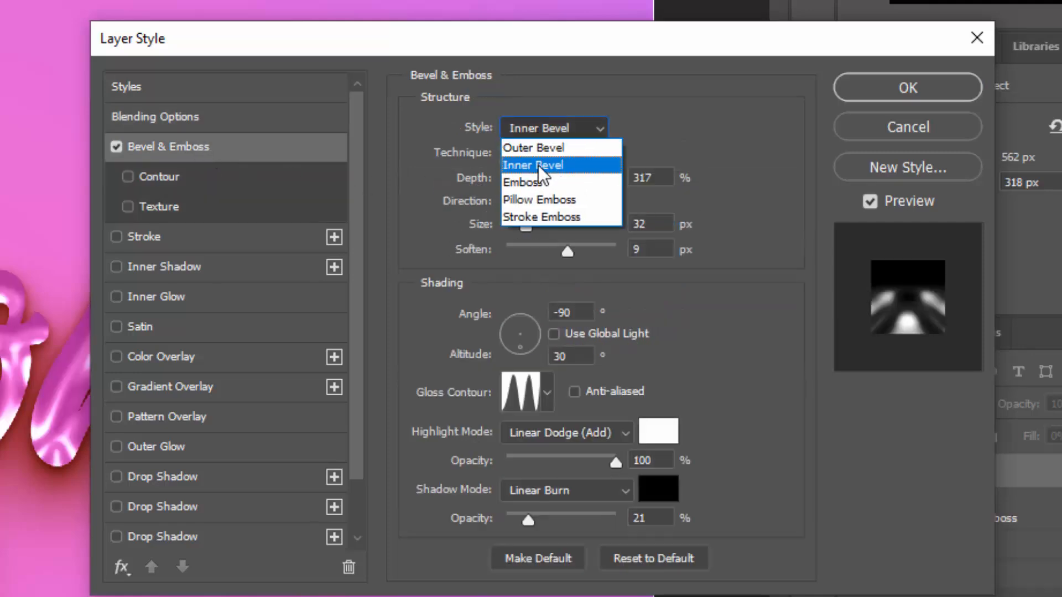
pyautogui.click(543, 215)
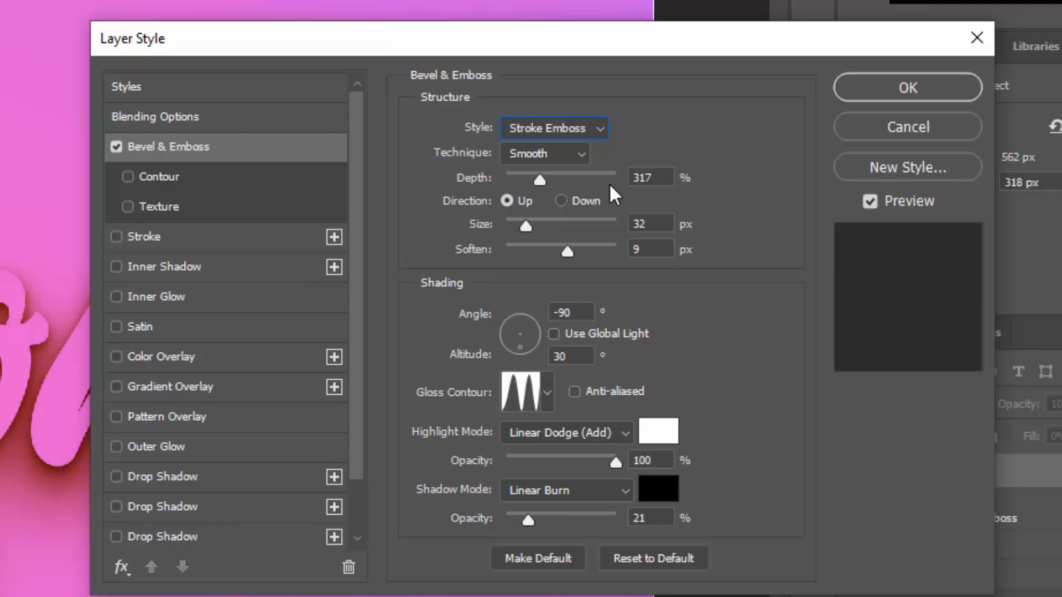
pyautogui.moveTo(651, 178); pyautogui.dragTo(634, 183)
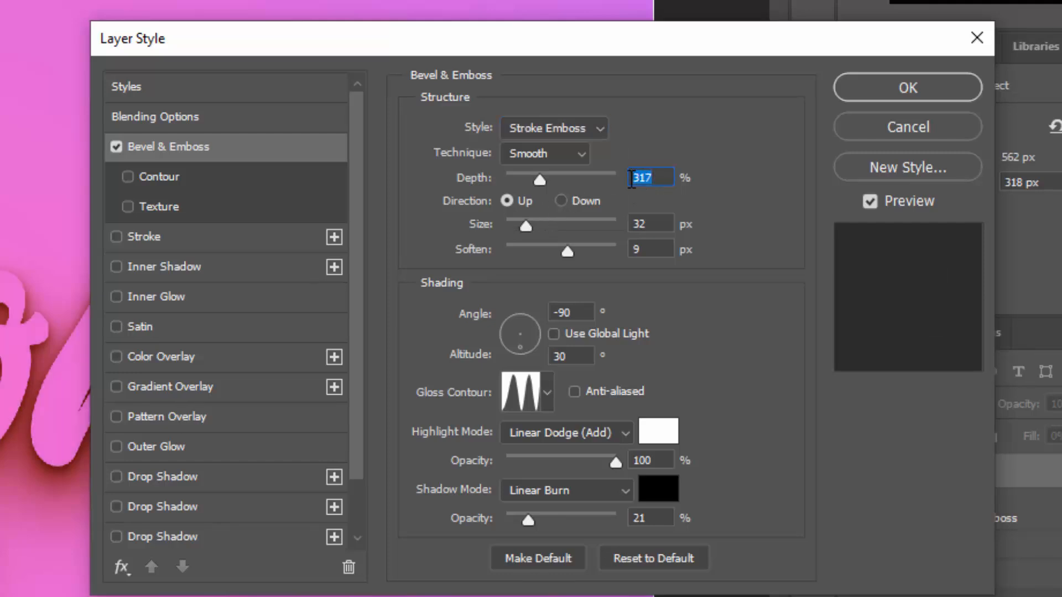
pyautogui.write('53')
pyautogui.press('Tab')
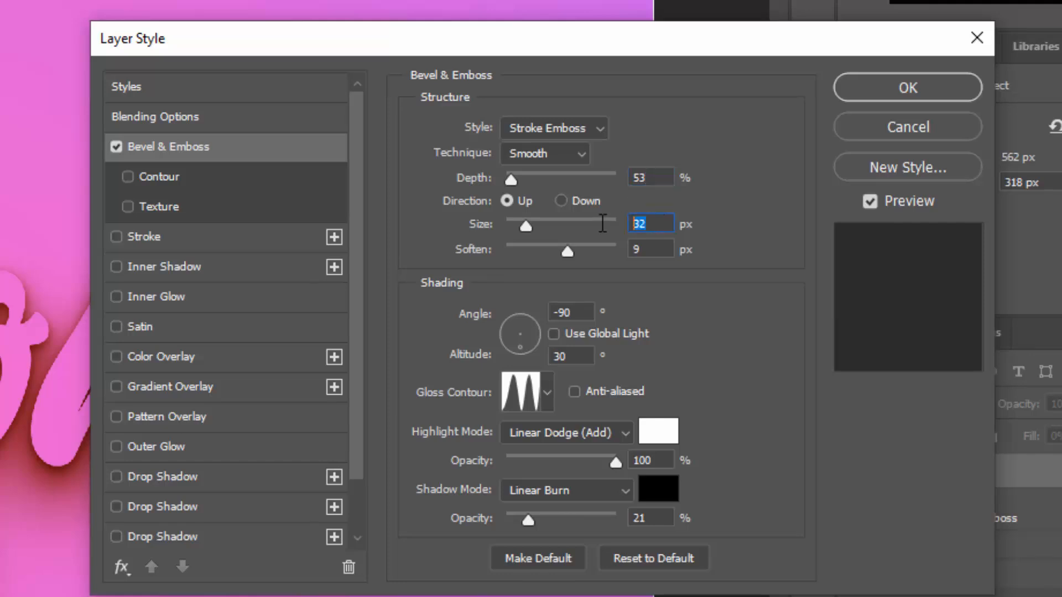
pyautogui.write('24')
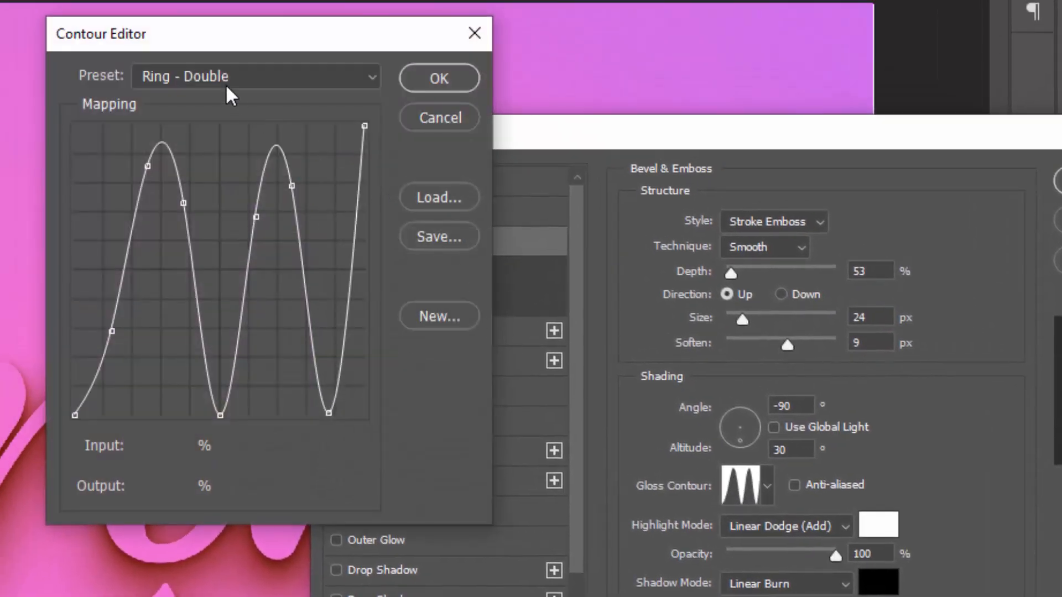
# Change the bevel's gloss contour to the Linear preset and set Soften to 0 px.
pyautogui.click(229, 94)
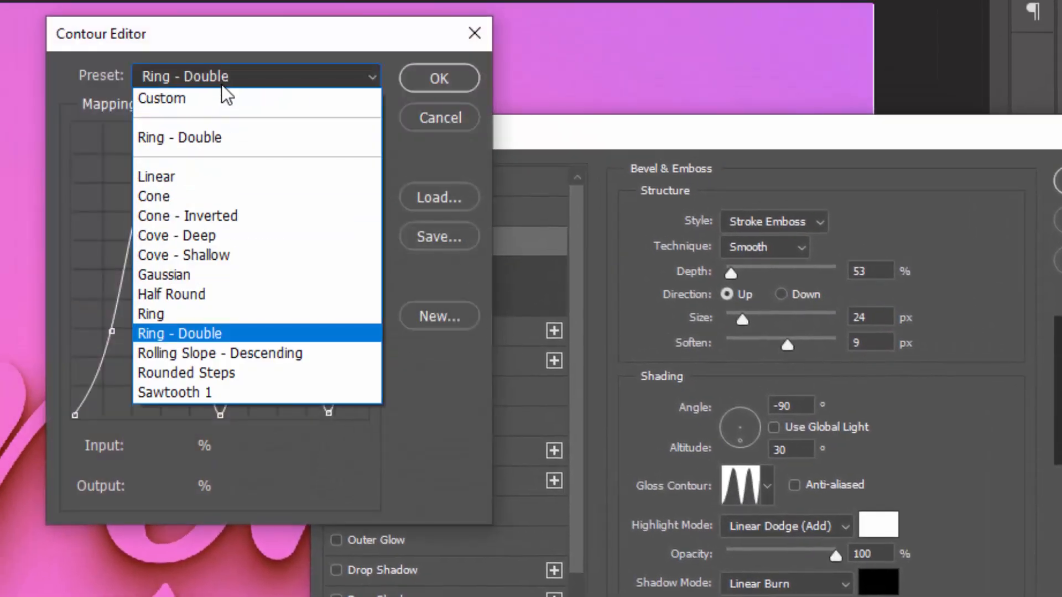
pyautogui.click(186, 176)
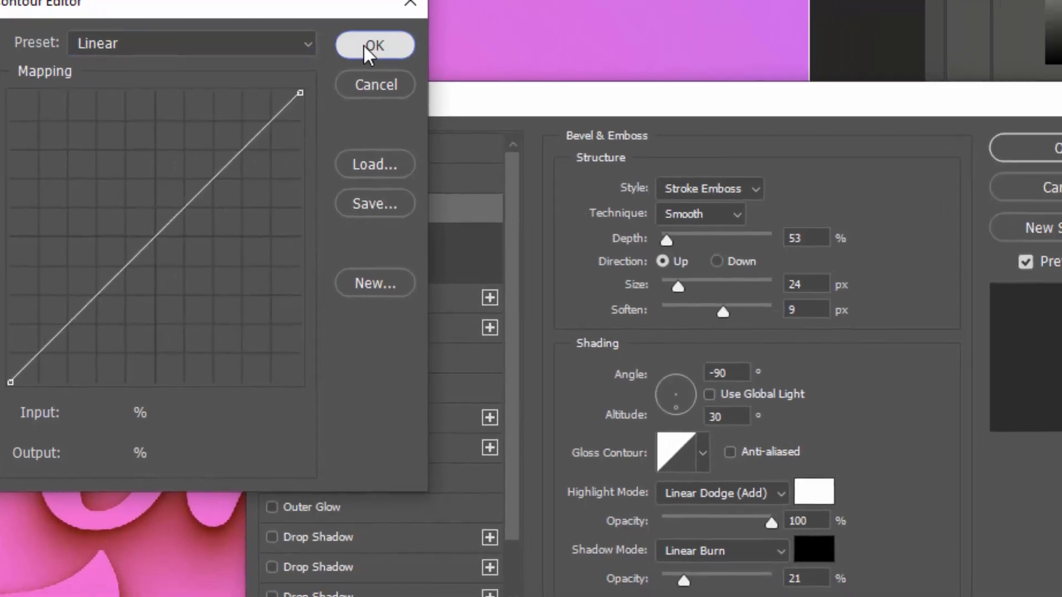
pyautogui.click(439, 78)
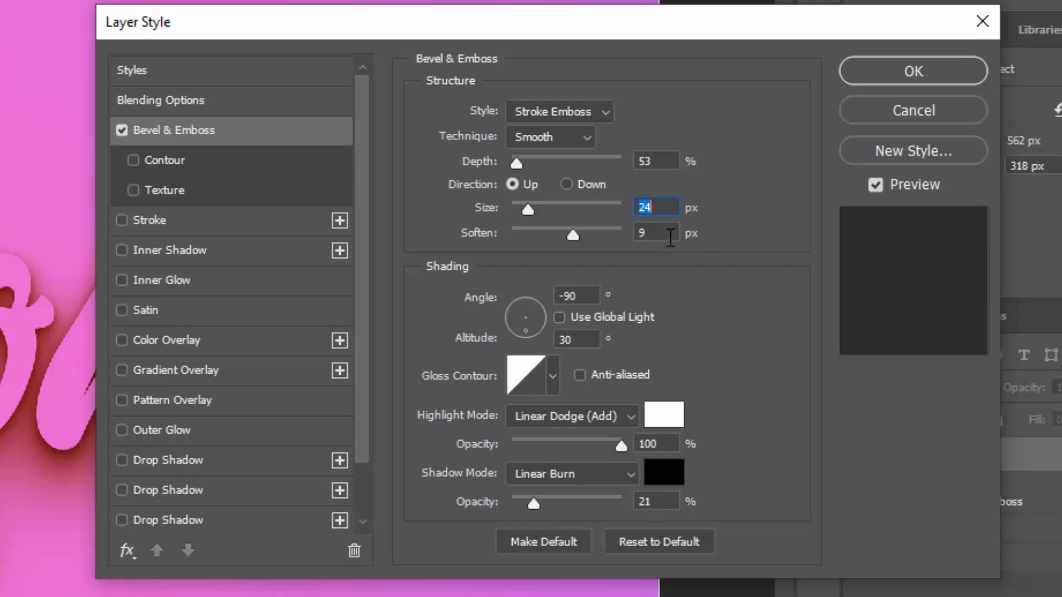
pyautogui.click(641, 232)
pyautogui.doubleClick(642, 232)
pyautogui.write('0')
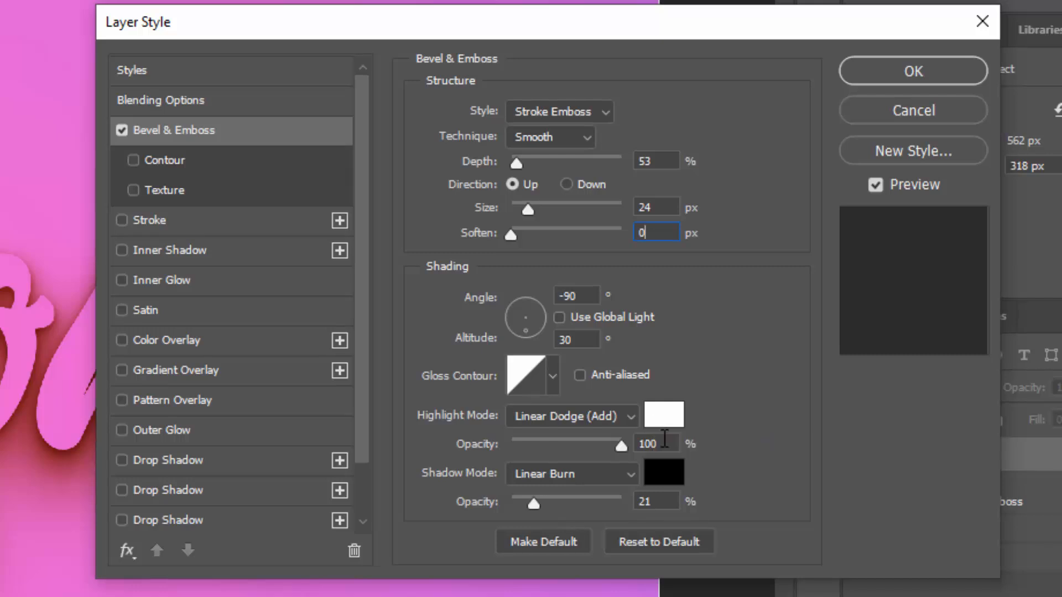
# Set the bevel's highlight opacity to 60% and enable its Contour option.
pyautogui.doubleClick(646, 444)
pyautogui.write('60')
pyautogui.doubleClick(660, 496)
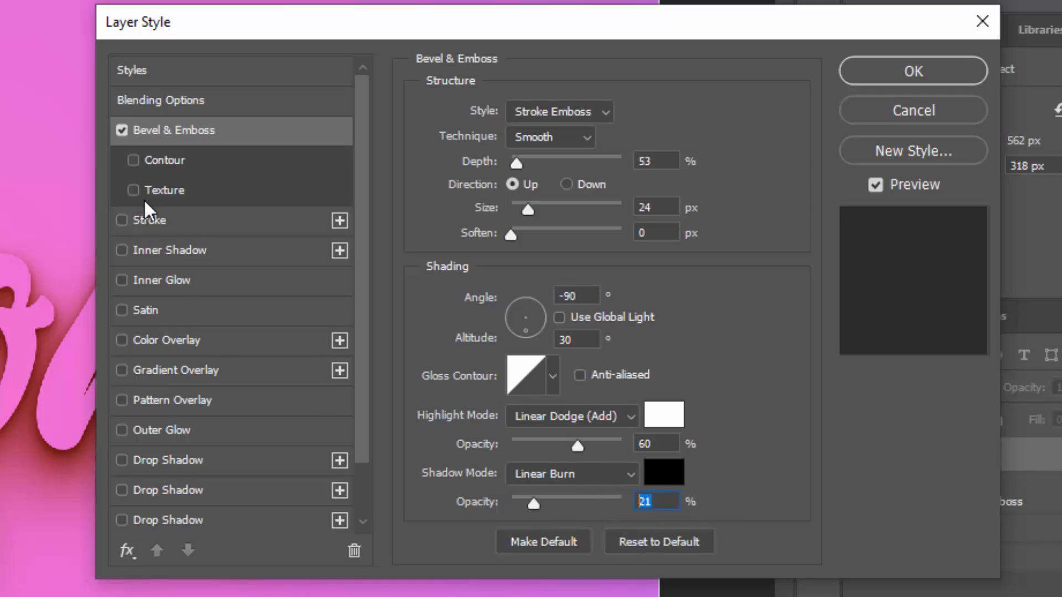
pyautogui.click(158, 161)
pyautogui.click(625, 155)
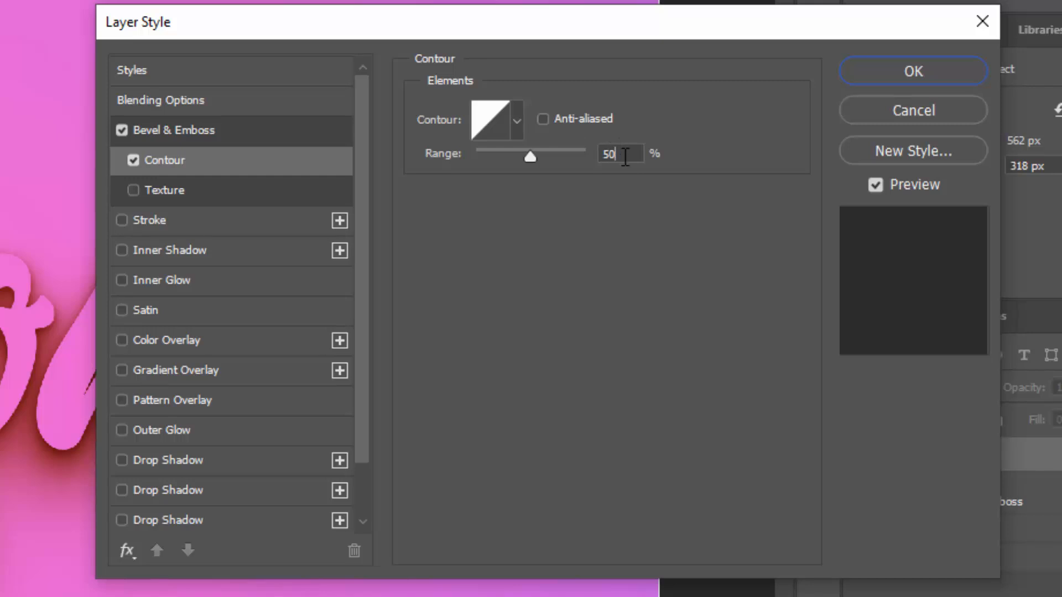
# Add a 10 px inside stroke in colour #b0b0b0 to the Border layer, apply the style and collapse its effects list.
pyautogui.click(204, 227)
pyautogui.click(644, 111)
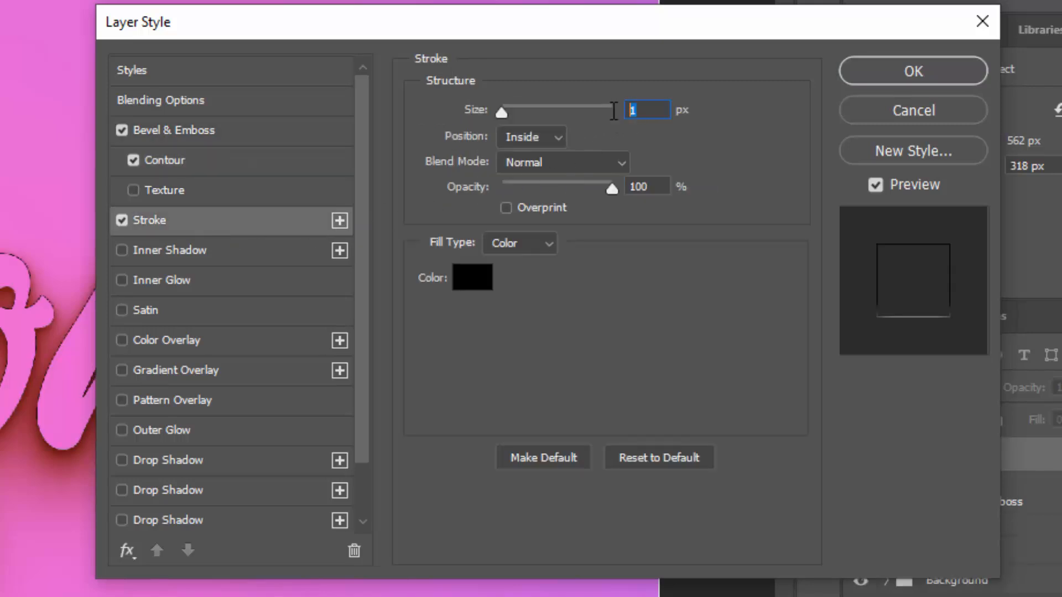
pyautogui.write('10')
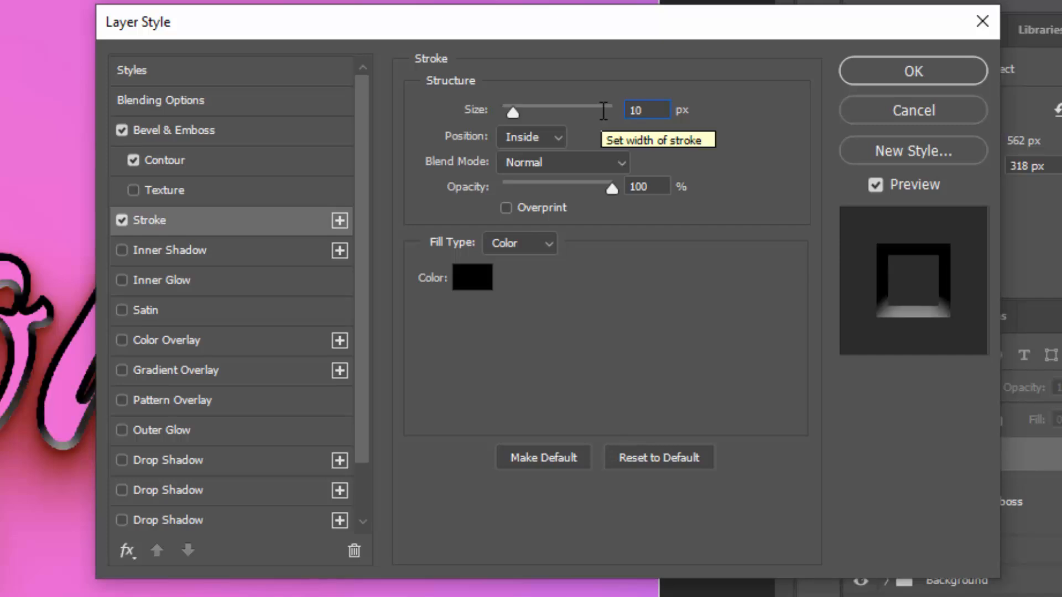
pyautogui.click(476, 278)
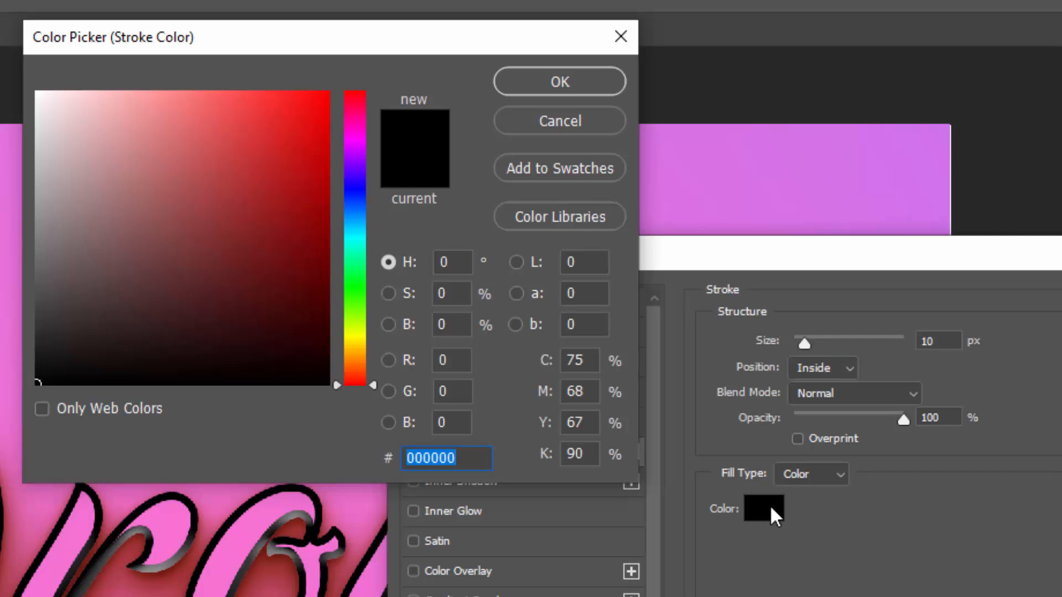
pyautogui.write('b0b0b0')
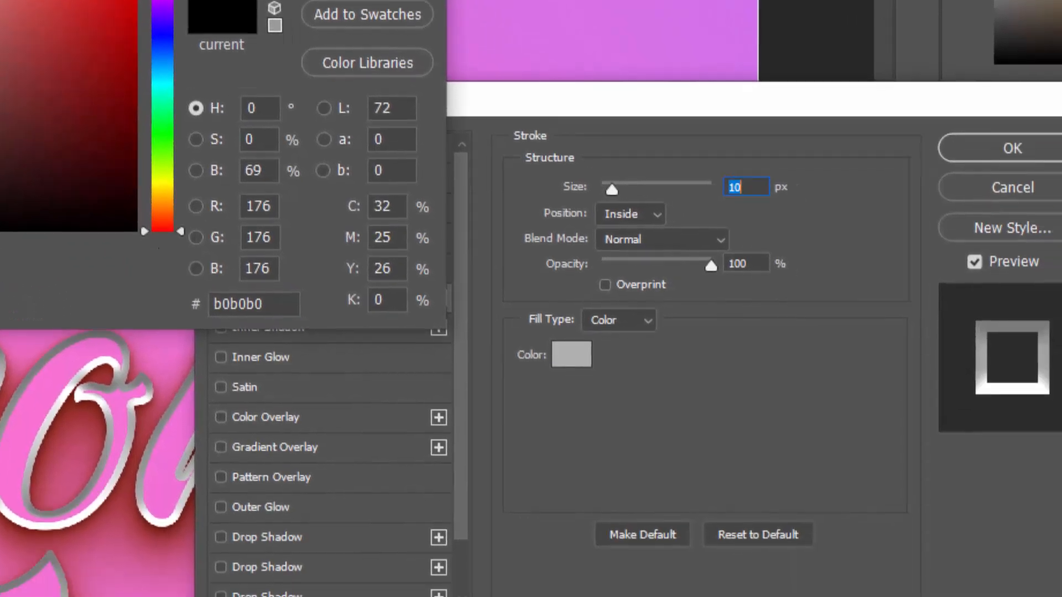
pyautogui.click(558, 82)
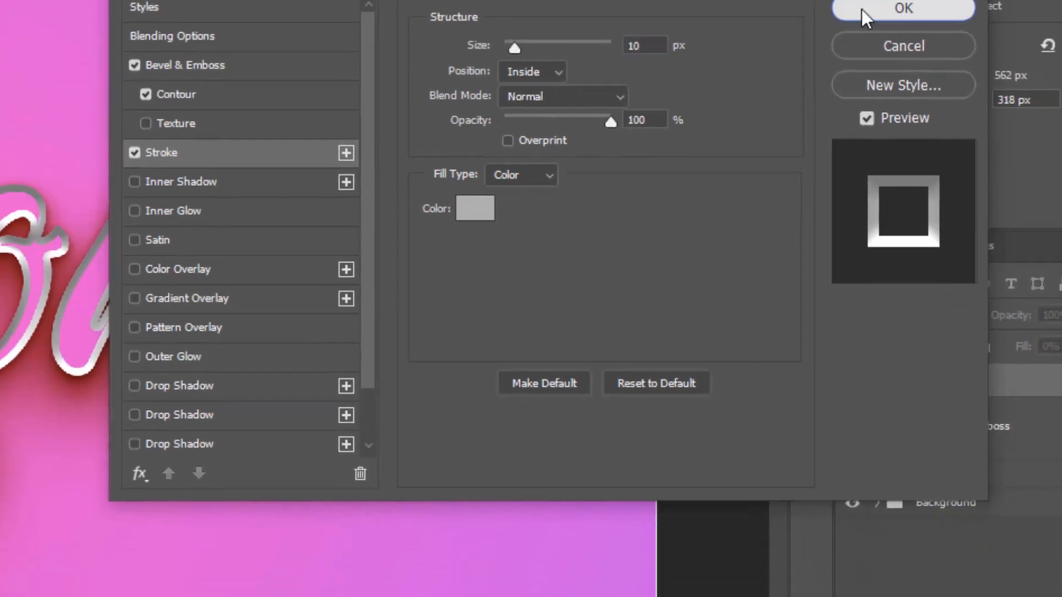
pyautogui.click(865, 88)
pyautogui.click(1039, 146)
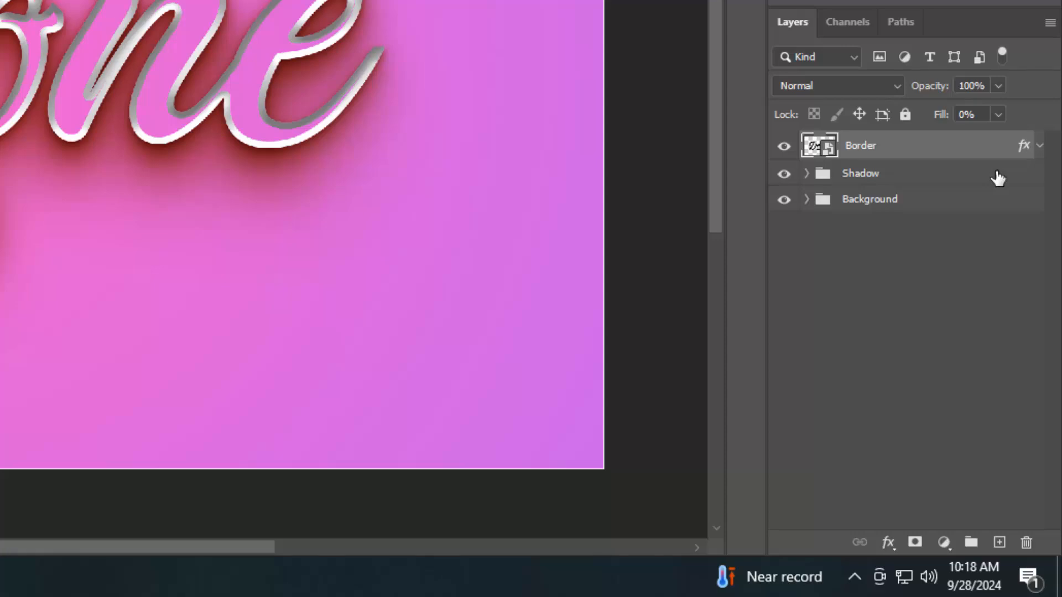
# Duplicate the Border layer 41 times by repeating the last transform on a copy, and hide the topmost copy.
pyautogui.hotkey('ctrl', 'shift', 'alt', 't')
pyautogui.hotkey('ctrl', 'shift', 'alt', 't')
pyautogui.hotkey('ctrl', 'shift', 'alt', 't')
pyautogui.hotkey('ctrl', 'shift', 'alt', 't')
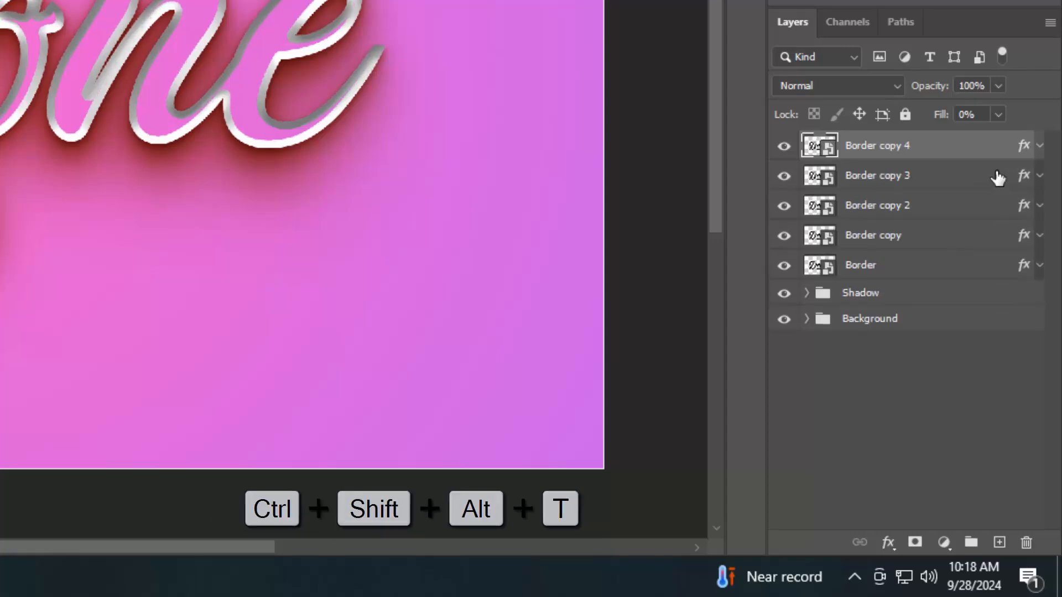
pyautogui.hotkey('ctrl', 'shift', 'alt', 't')
pyautogui.hotkey('ctrl', 'shift', 'alt', 't')
pyautogui.hotkey('ctrl', 'shift', 'alt', 't')
pyautogui.hotkey('ctrl', 'shift', 'alt', 't')
pyautogui.hotkey('ctrl', 'shift', 'alt', 't')
pyautogui.hotkey('ctrl', 'shift', 'alt', 't')
pyautogui.hotkey('ctrl', 'shift', 'alt', 't')
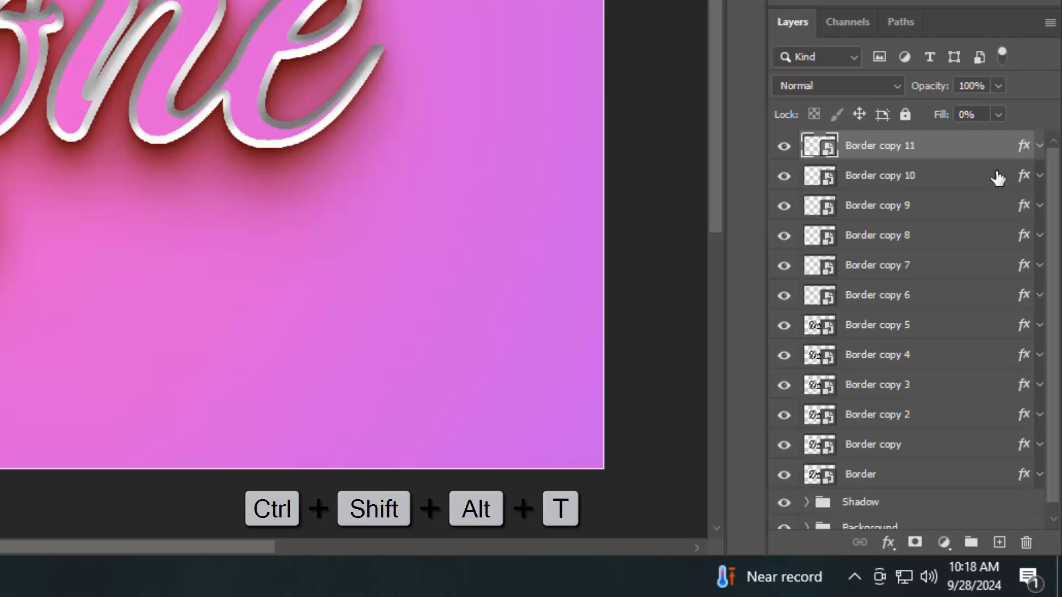
pyautogui.hotkey('ctrl', 'shift', 'alt', 't')
pyautogui.hotkey('ctrl', 'shift', 'alt', 't')
pyautogui.hotkey('ctrl', 'shift', 'alt', 't')
pyautogui.hotkey('ctrl', 'shift', 'alt', 't')
pyautogui.hotkey('ctrl', 'shift', 'alt', 't')
pyautogui.hotkey('ctrl', 'shift', 'alt', 't')
pyautogui.hotkey('ctrl', 'shift', 'alt', 't')
pyautogui.hotkey('ctrl', 'shift', 'alt', 't')
pyautogui.hotkey('ctrl', 'shift', 'alt', 't')
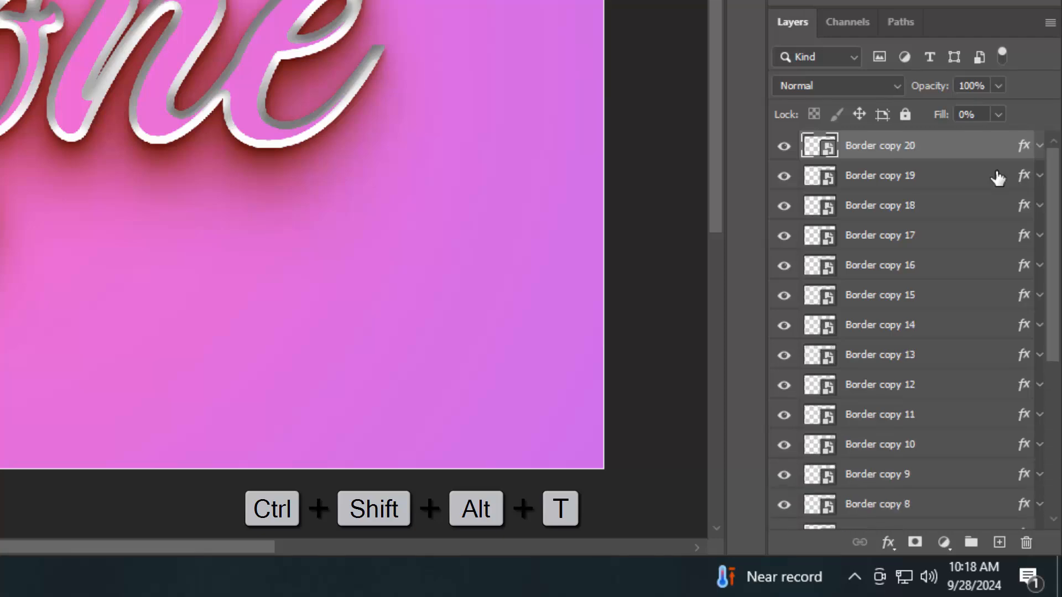
pyautogui.hotkey('ctrl', 'shift', 'alt', 't')
pyautogui.hotkey('ctrl', 'shift', 'alt', 't')
pyautogui.hotkey('ctrl', 'shift', 'alt', 't')
pyautogui.hotkey('ctrl', 'shift', 'alt', 't')
pyautogui.hotkey('ctrl', 'shift', 'alt', 't')
pyautogui.hotkey('ctrl', 'shift', 'alt', 't')
pyautogui.hotkey('ctrl', 'shift', 'alt', 't')
pyautogui.hotkey('ctrl', 'shift', 'alt', 't')
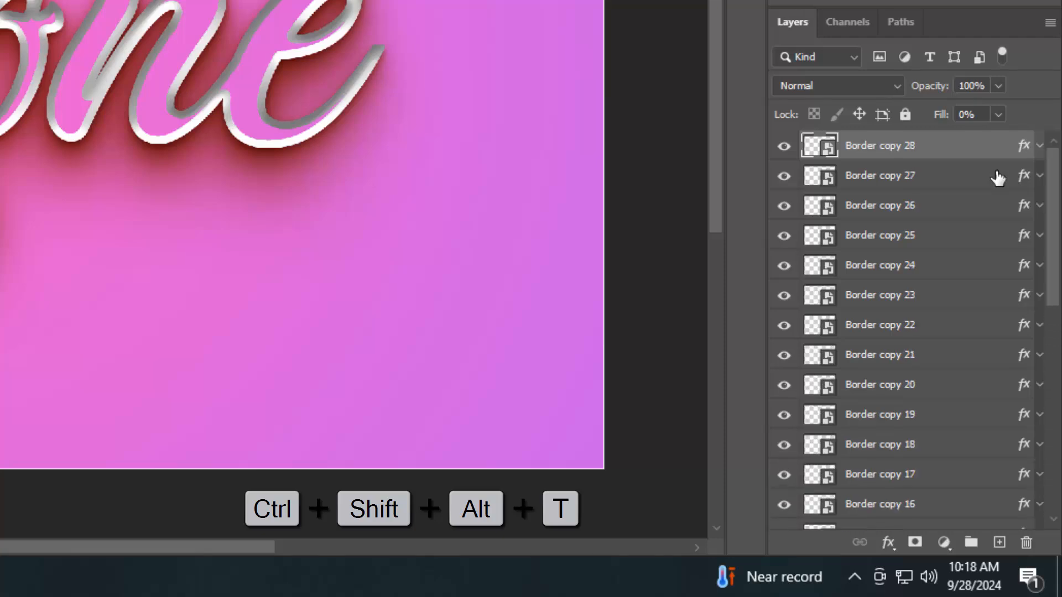
pyautogui.hotkey('ctrl', 'shift', 'alt', 't')
pyautogui.hotkey('ctrl', 'shift', 'alt', 't')
pyautogui.hotkey('ctrl', 'shift', 'alt', 't')
pyautogui.hotkey('ctrl', 'shift', 'alt', 't')
pyautogui.hotkey('ctrl', 'shift', 'alt', 't')
pyautogui.hotkey('ctrl', 'shift', 'alt', 't')
pyautogui.hotkey('ctrl', 'shift', 'alt', 't')
pyautogui.hotkey('ctrl', 'shift', 'alt', 't')
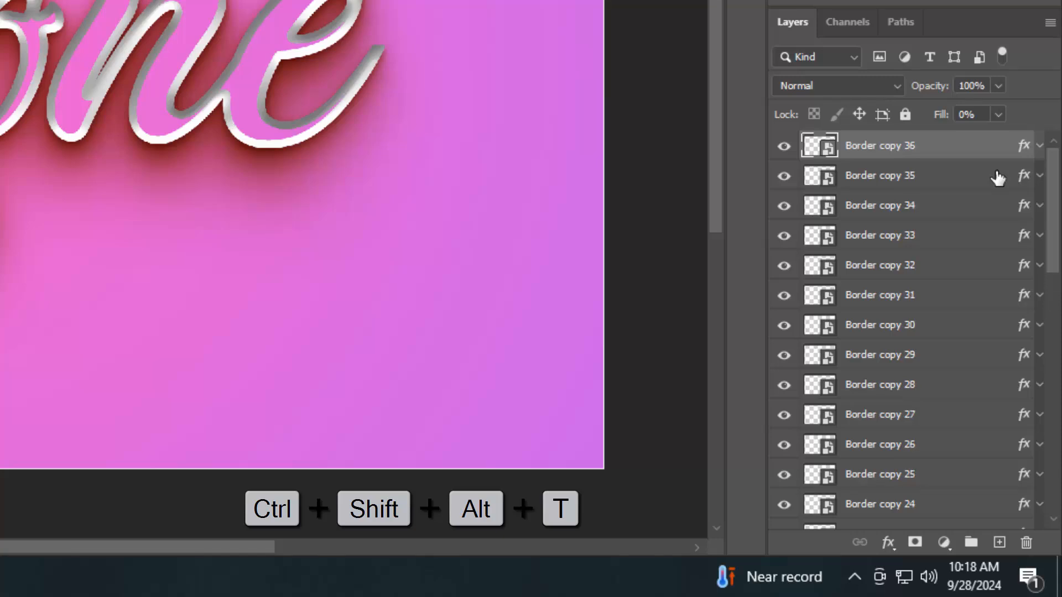
pyautogui.hotkey('ctrl', 'shift', 'alt', 't')
pyautogui.hotkey('ctrl', 'shift', 'alt', 't')
pyautogui.hotkey('ctrl', 'shift', 'alt', 't')
pyautogui.hotkey('ctrl', 'shift', 'alt', 't')
pyautogui.hotkey('ctrl', 'shift', 'alt', 't')
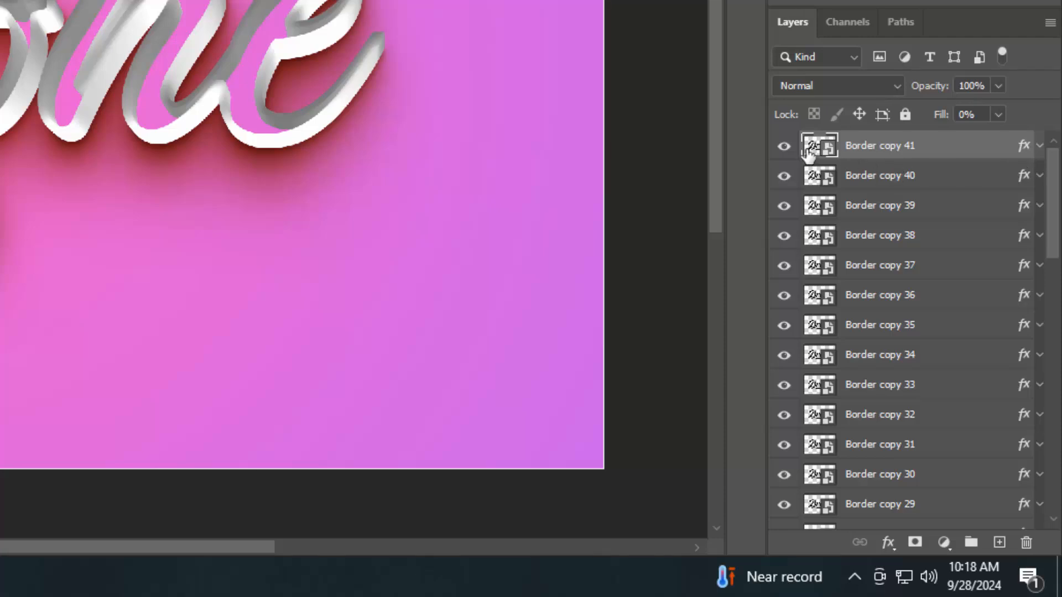
pyautogui.click(784, 146)
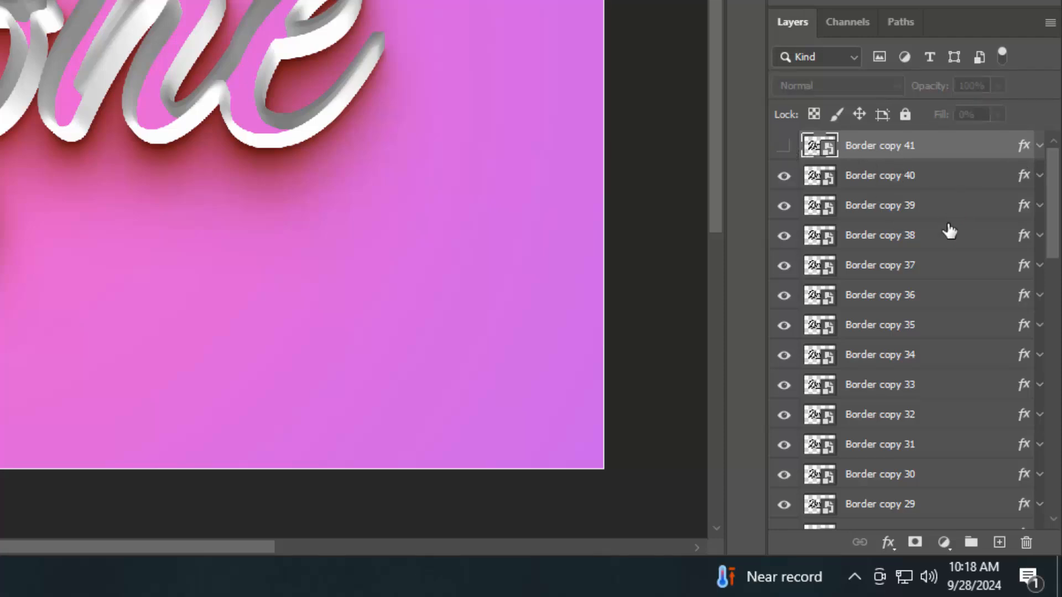
# Group the layers from Border to Border copy 20 and name the group "Border bottom".
pyautogui.scroll(-3, 957, 341)
pyautogui.scroll(-10, 957, 341)
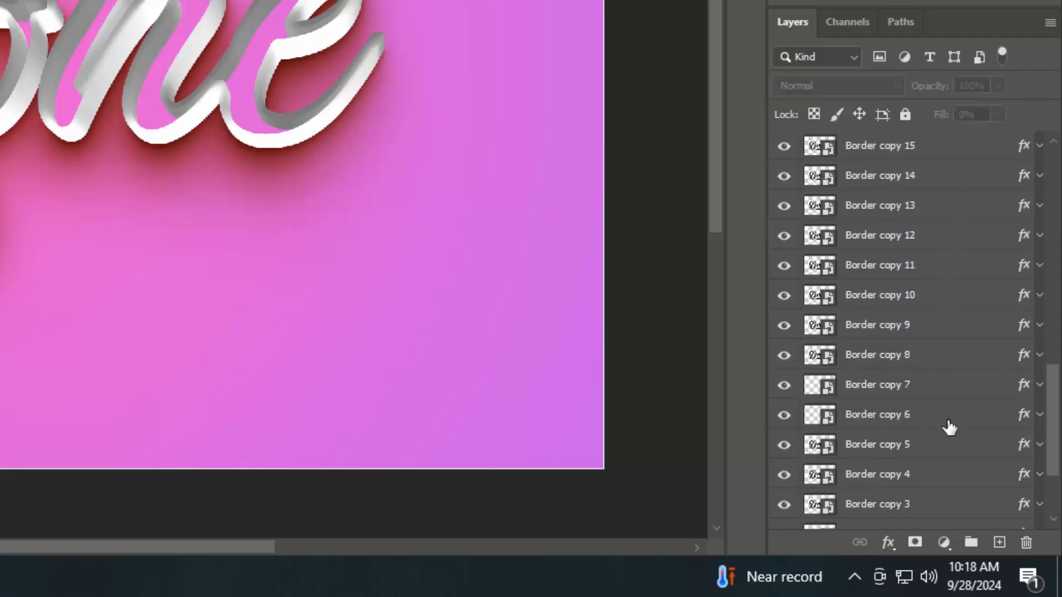
pyautogui.click(926, 470)
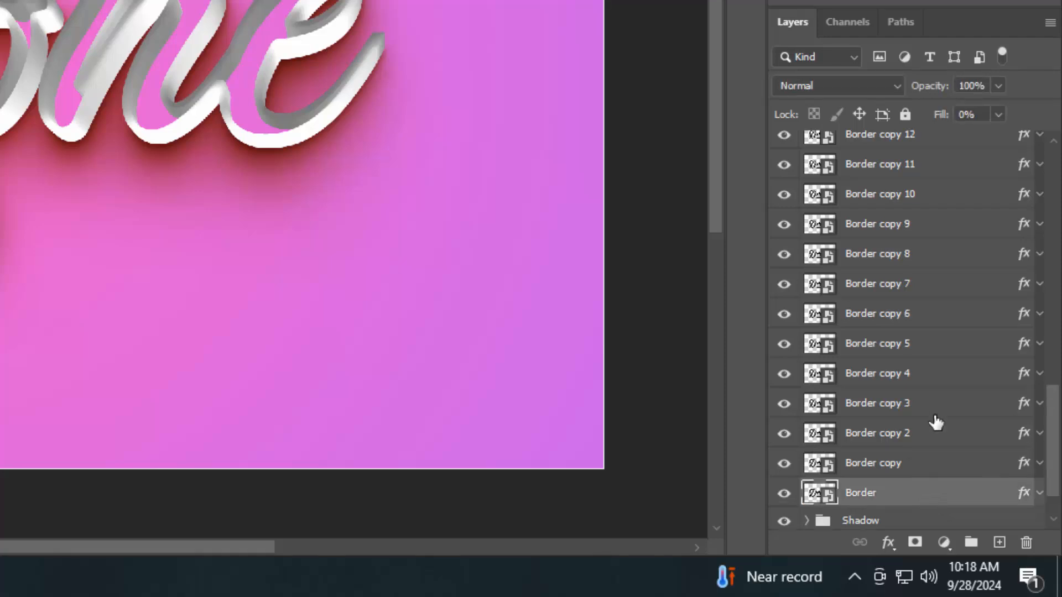
pyautogui.scroll(4, 931, 387)
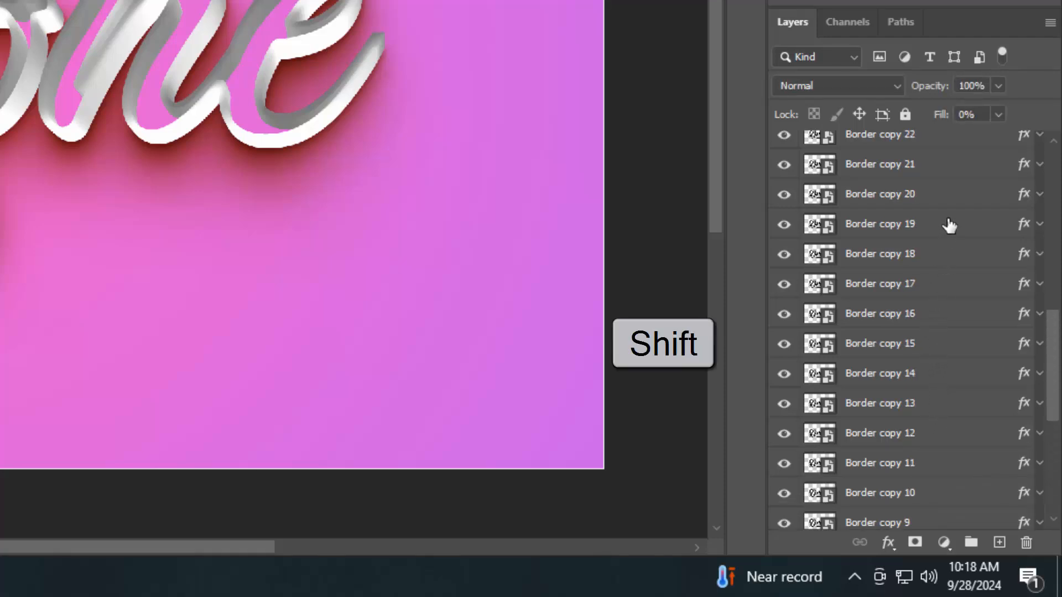
pyautogui.keyDown('shift'); pyautogui.click(947, 204); pyautogui.keyUp('shift')
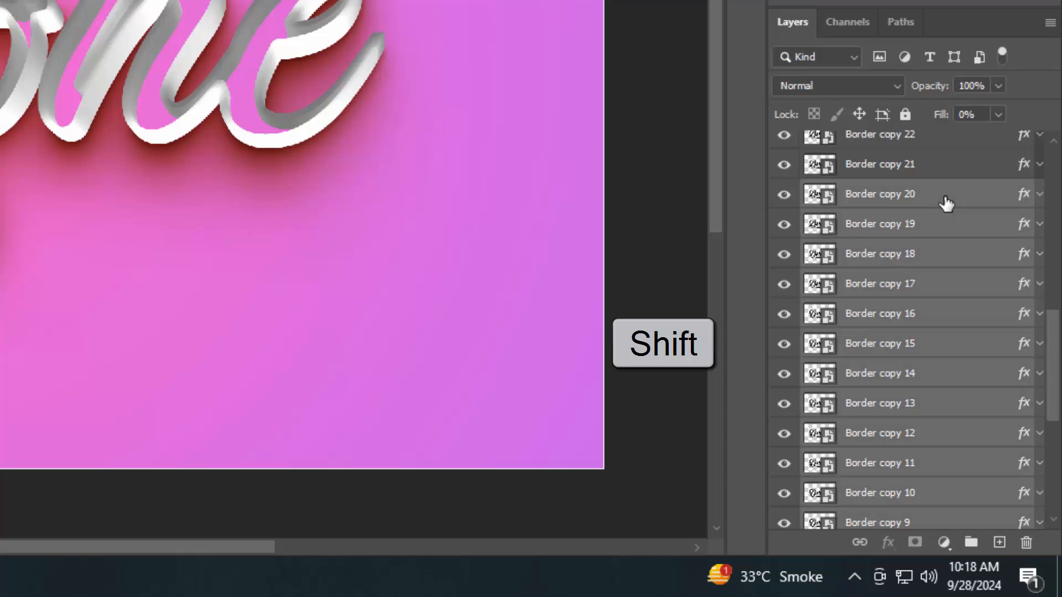
pyautogui.hotkey('ctrl', 'g')
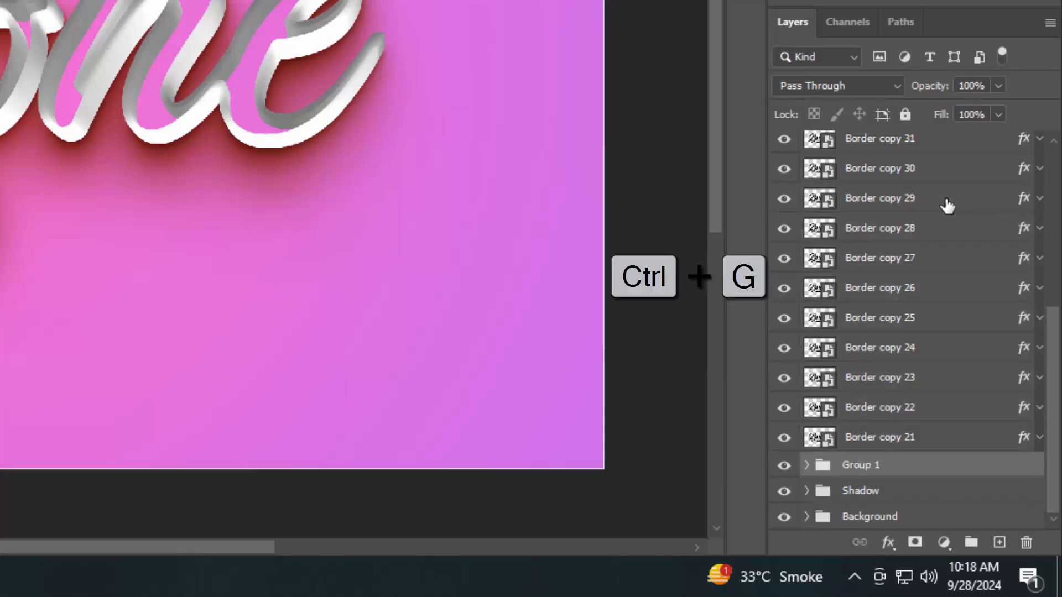
pyautogui.doubleClick(870, 467)
pyautogui.write('Border')
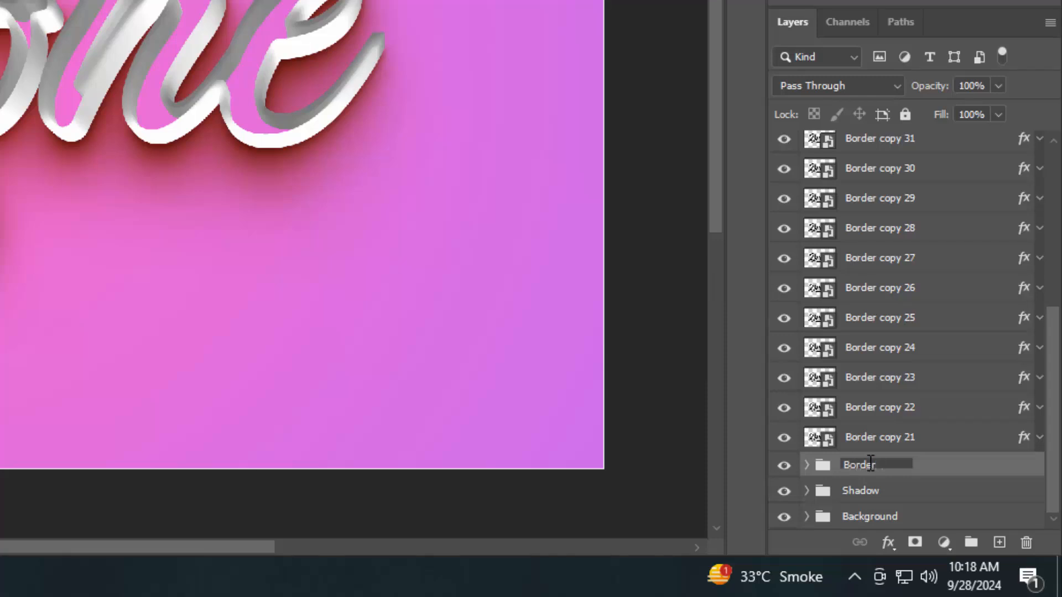
pyautogui.write('m')
pyautogui.press('Return')
# Group the layers from Border copy 21 to Border copy 40 and name the group "Border top".
pyautogui.click(940, 445)
pyautogui.scroll(5, 935, 421)
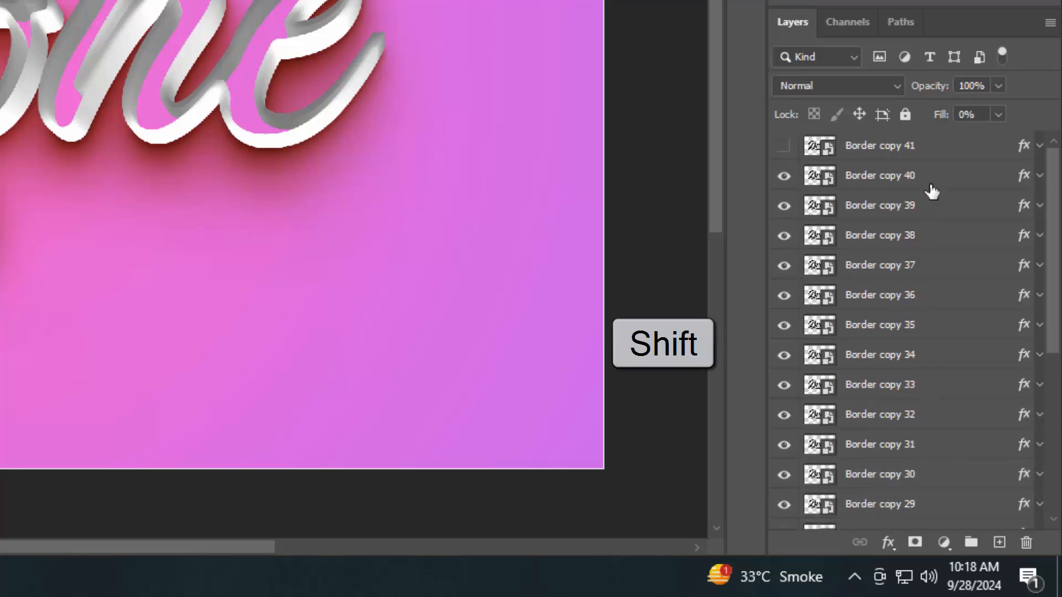
pyautogui.keyDown('shift'); pyautogui.click(930, 190); pyautogui.keyUp('shift')
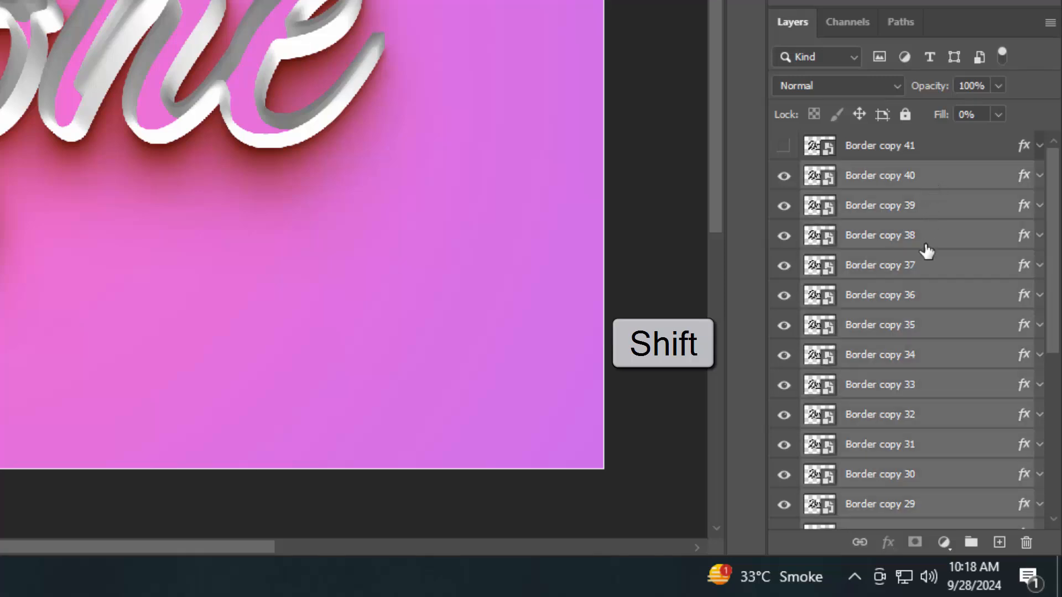
pyautogui.hotkey('ctrl', 'g')
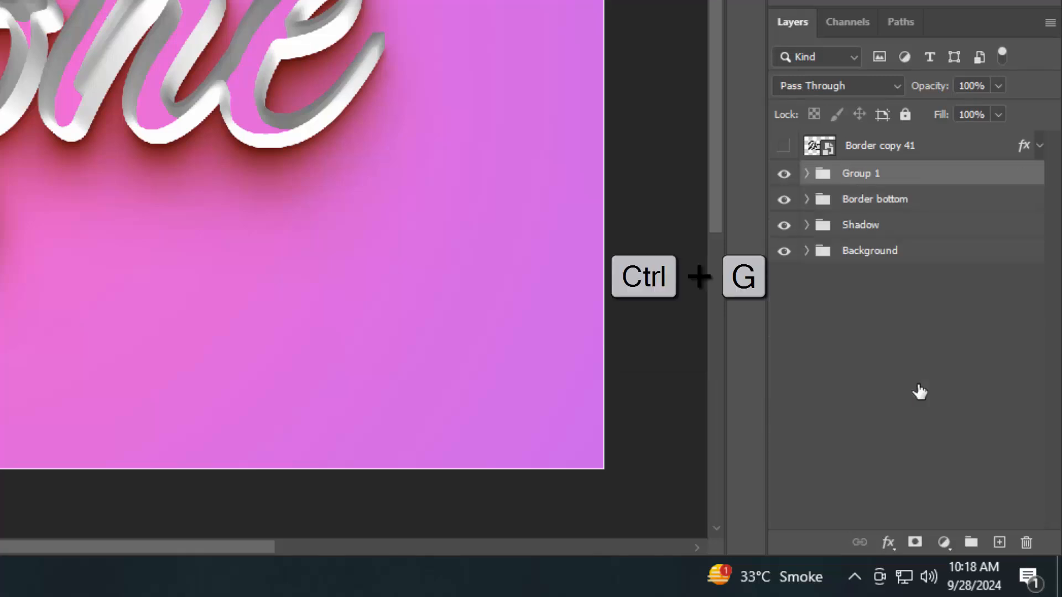
pyautogui.doubleClick(865, 174)
pyautogui.write('Border top')
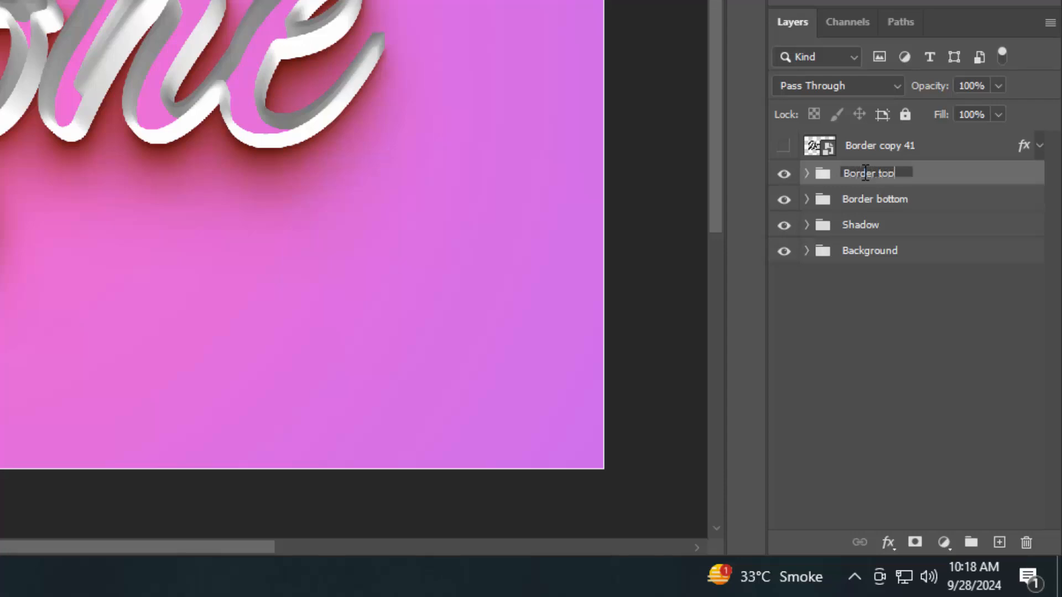
pyautogui.press('Return')
# Put the hidden Border copy 41 layer in its own group named "Surface".
pyautogui.click(867, 146)
pyautogui.hotkey('ctrl', 'g')
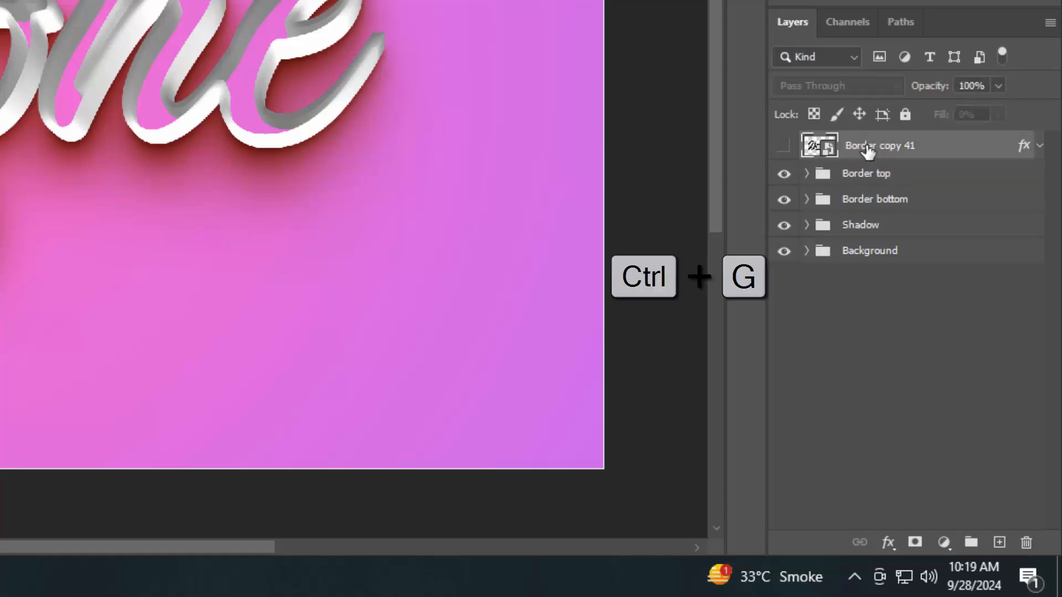
pyautogui.doubleClick(870, 145)
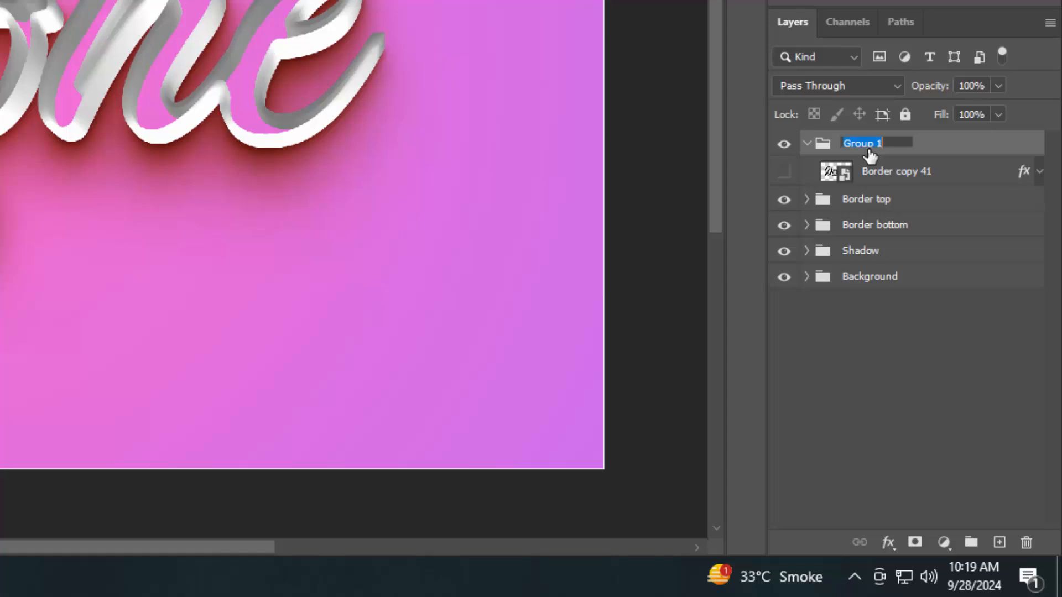
pyautogui.write('Surface')
pyautogui.press('Return')
# Hide the Border top group and open the blending options of the Border bottom group, keeping its fill opacity at 100%.
pyautogui.click(784, 200)
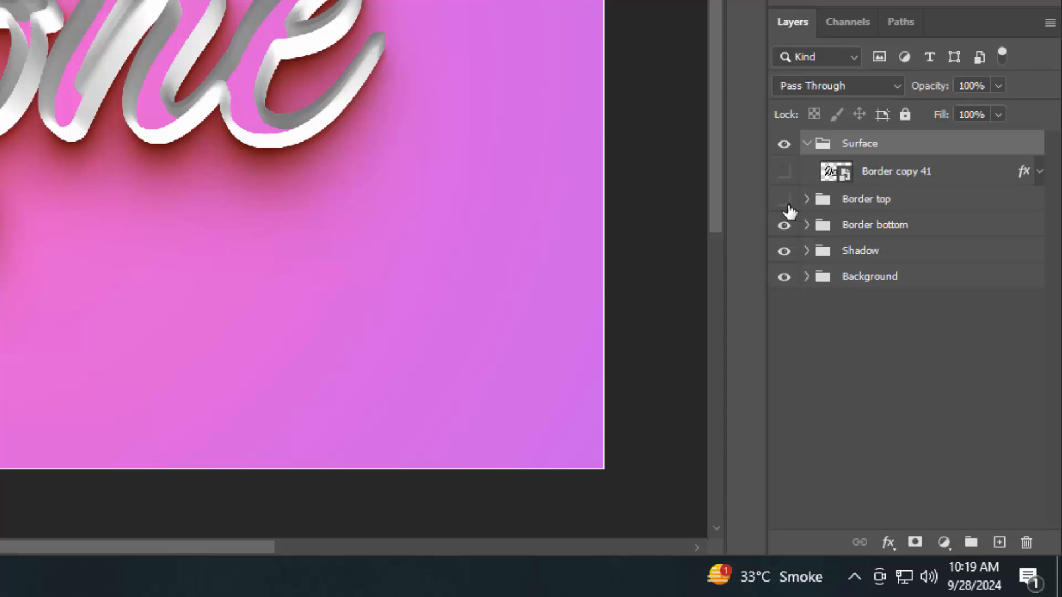
pyautogui.click(954, 227)
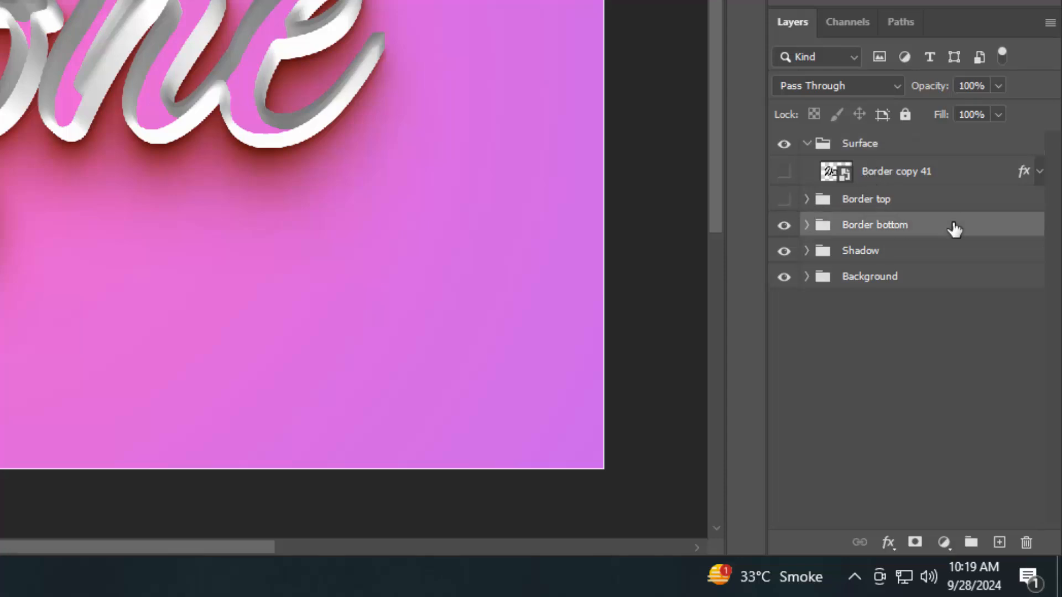
pyautogui.click(888, 542)
pyautogui.click(911, 346)
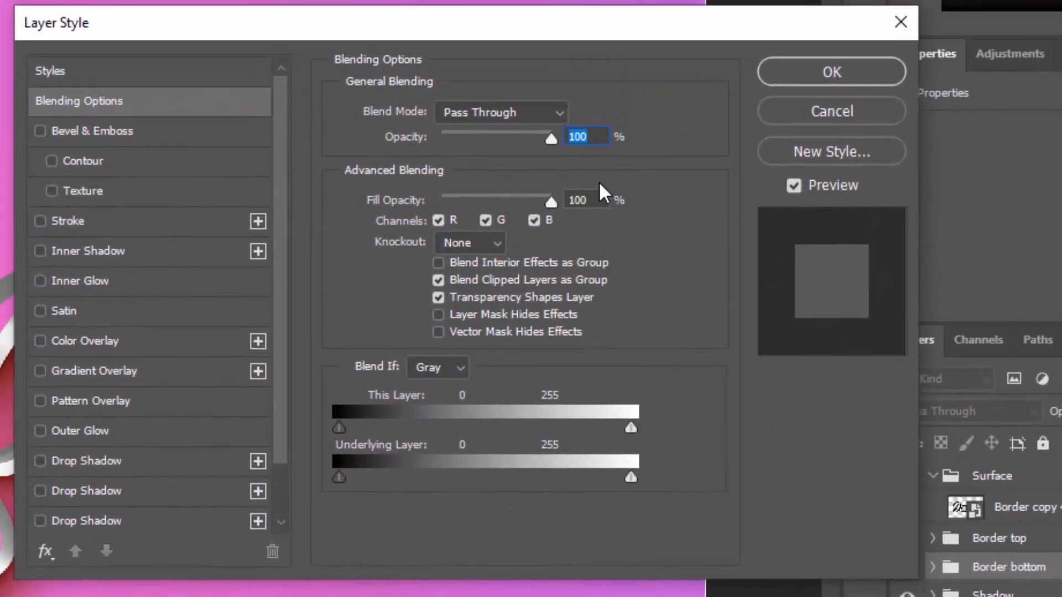
pyautogui.moveTo(590, 200); pyautogui.dragTo(556, 200)
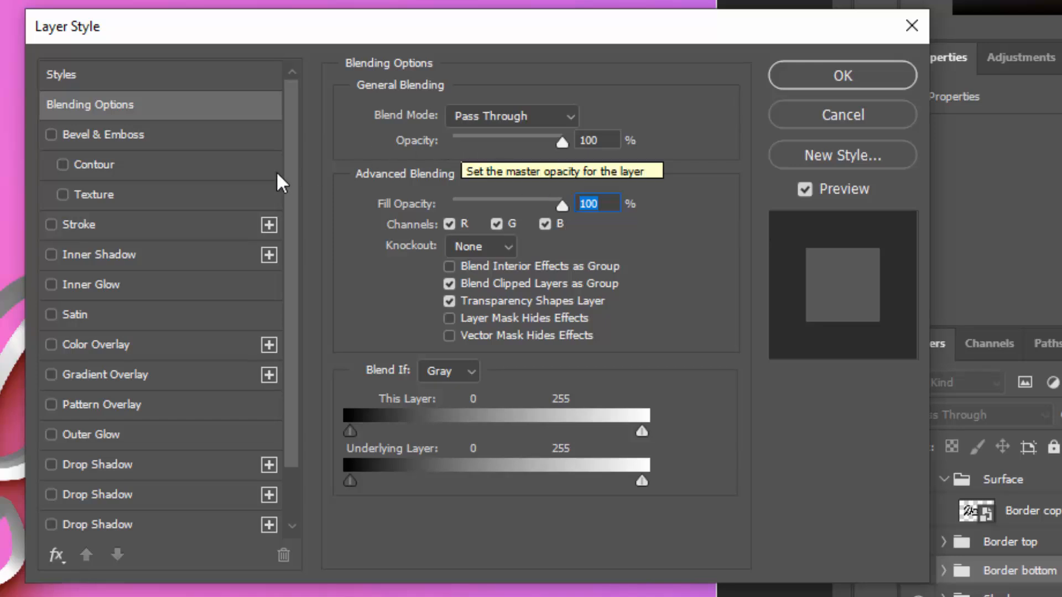
# Add a Color Overlay to the Border bottom group with Linear Burn blending and colour 8c42ba, and collapse its effects list.
pyautogui.click(143, 347)
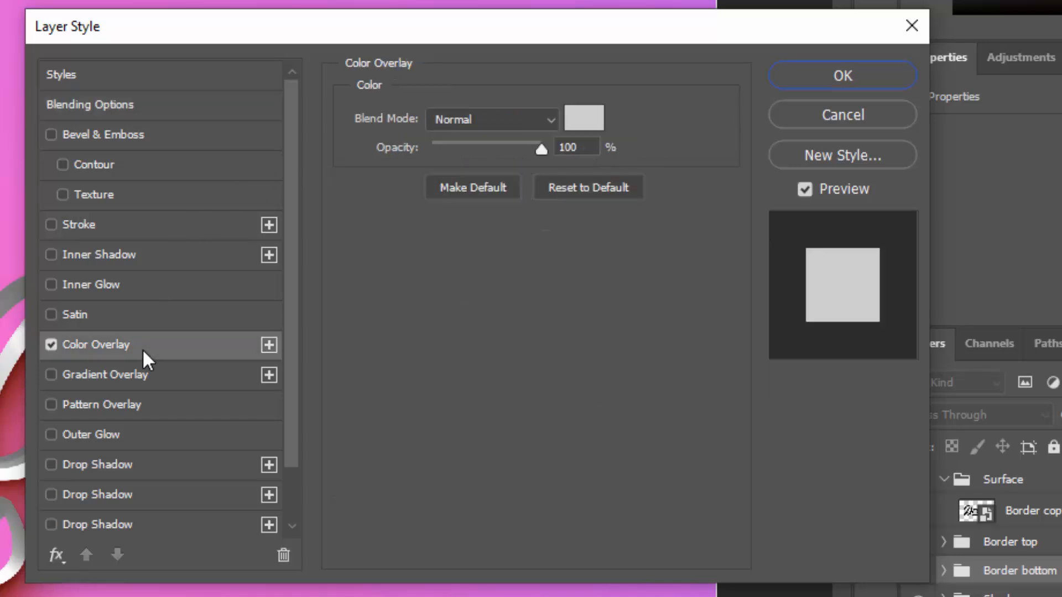
pyautogui.click(478, 122)
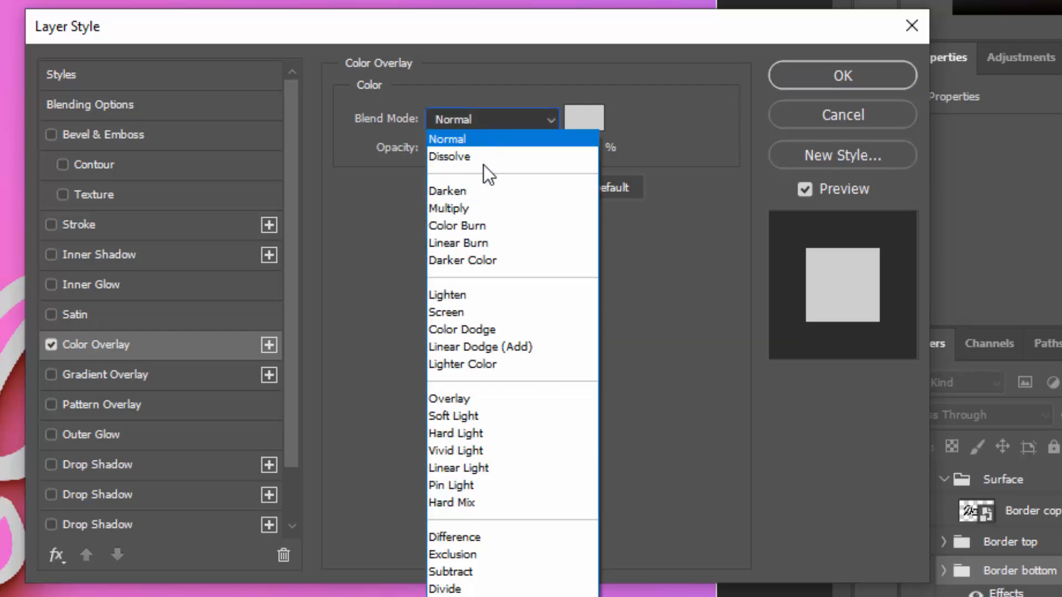
pyautogui.click(483, 243)
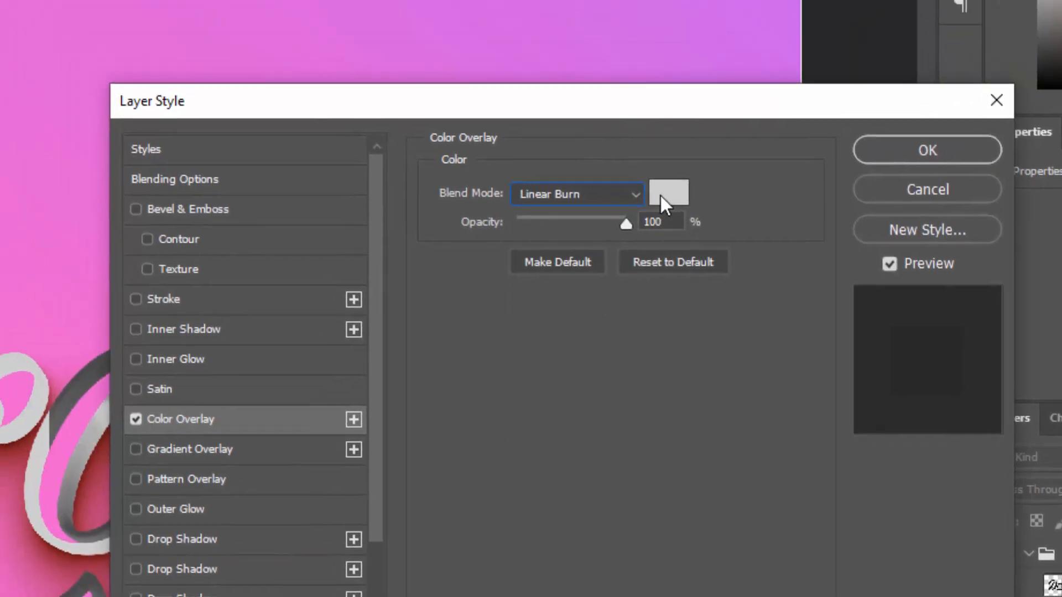
pyautogui.click(584, 117)
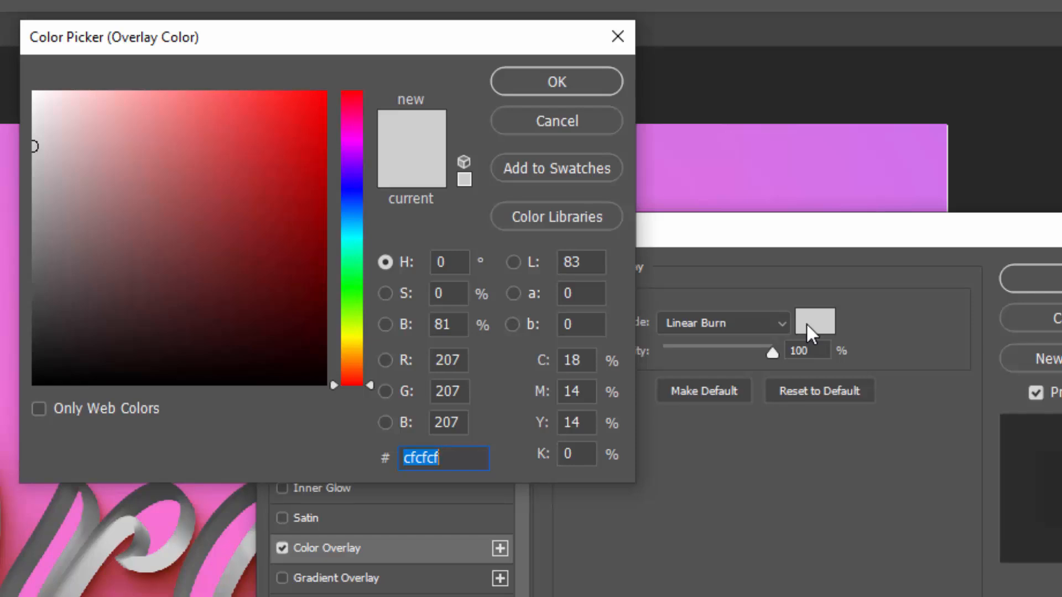
pyautogui.write('8')
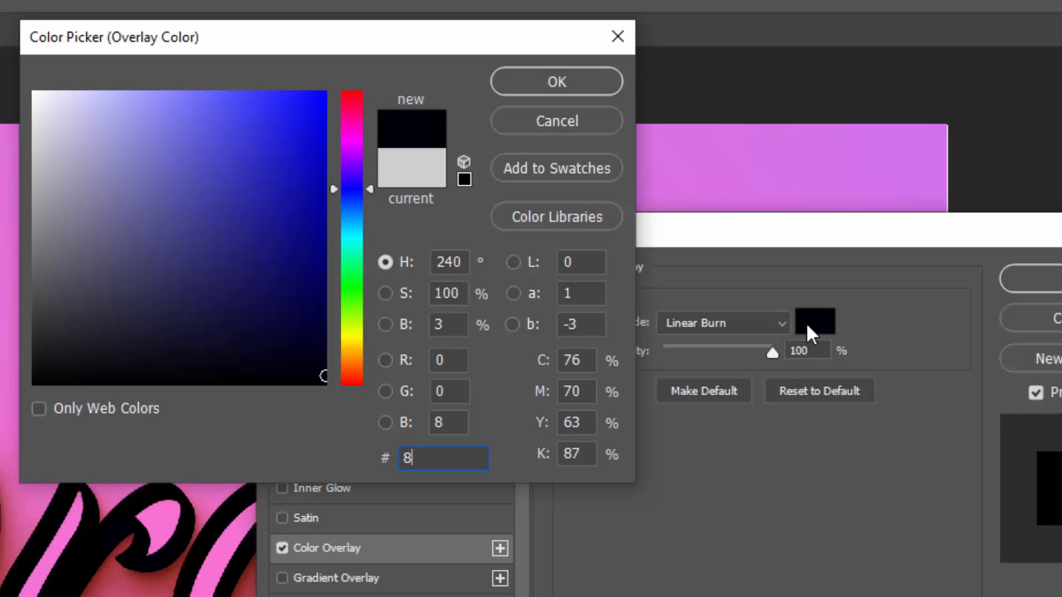
pyautogui.write('c')
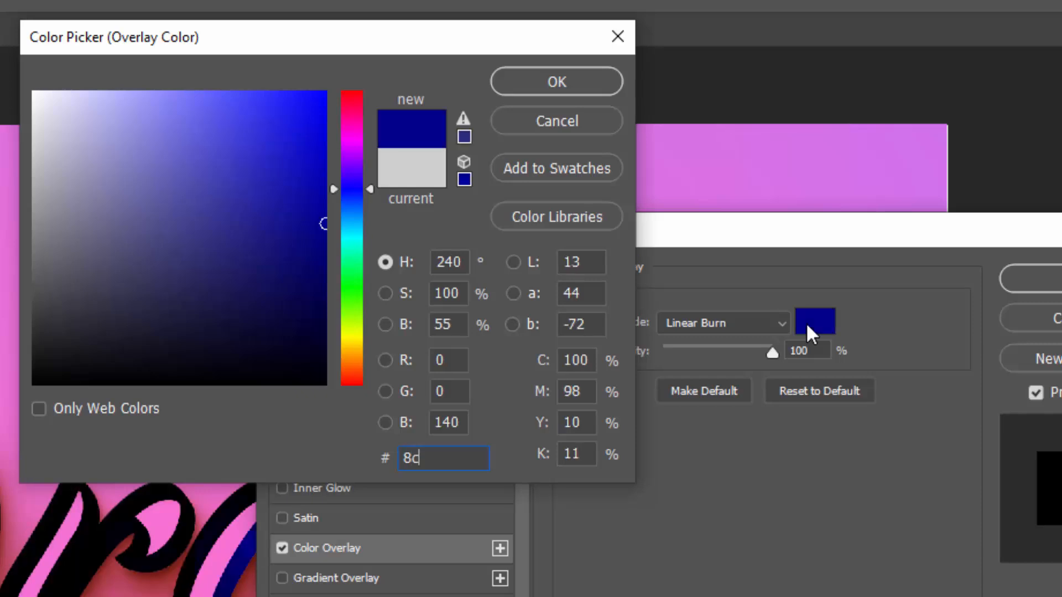
pyautogui.write('42ba')
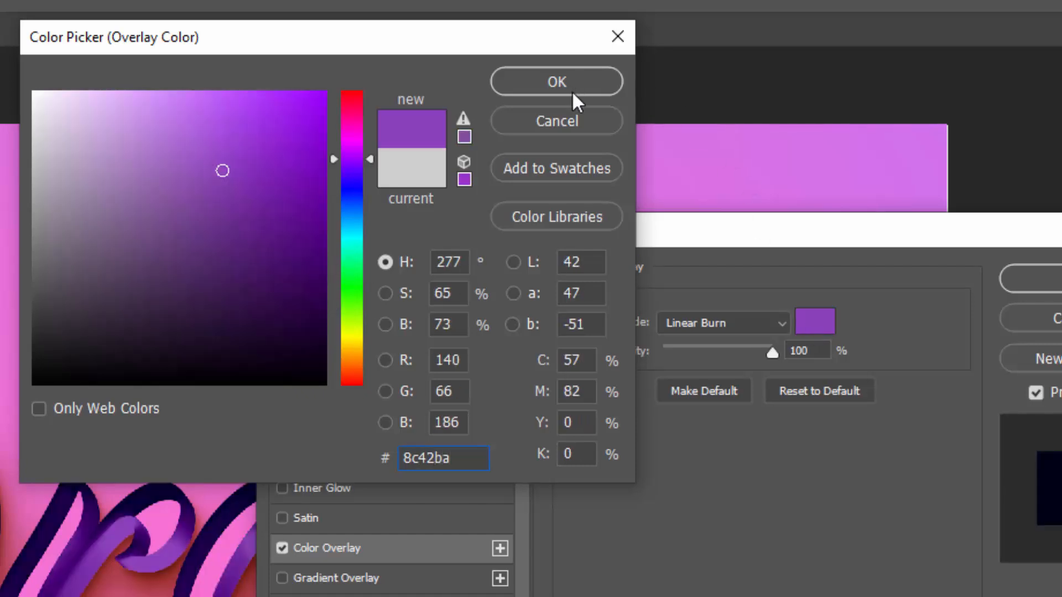
pyautogui.click(568, 77)
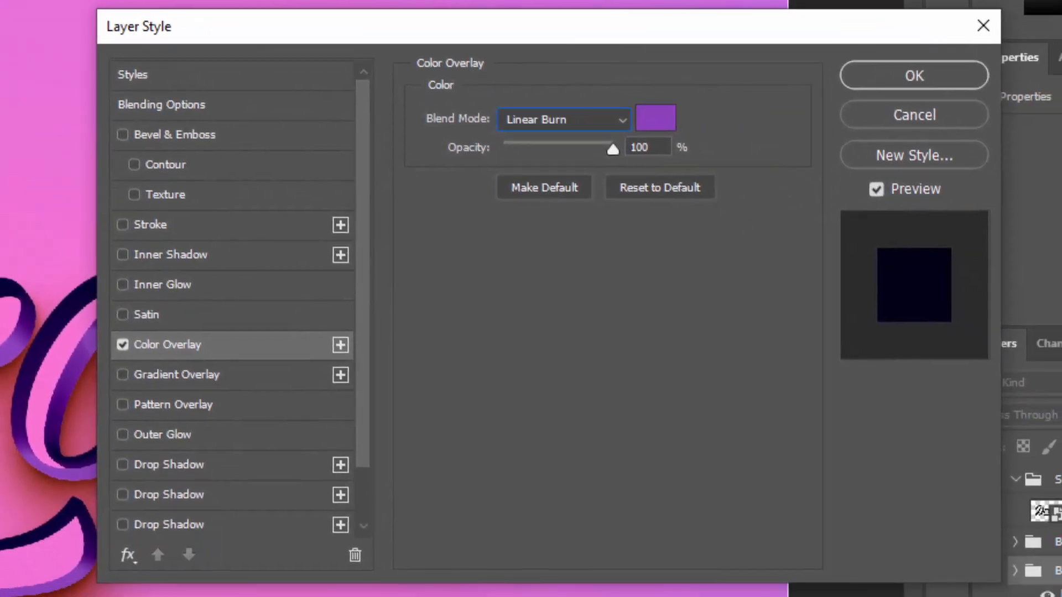
pyautogui.click(914, 76)
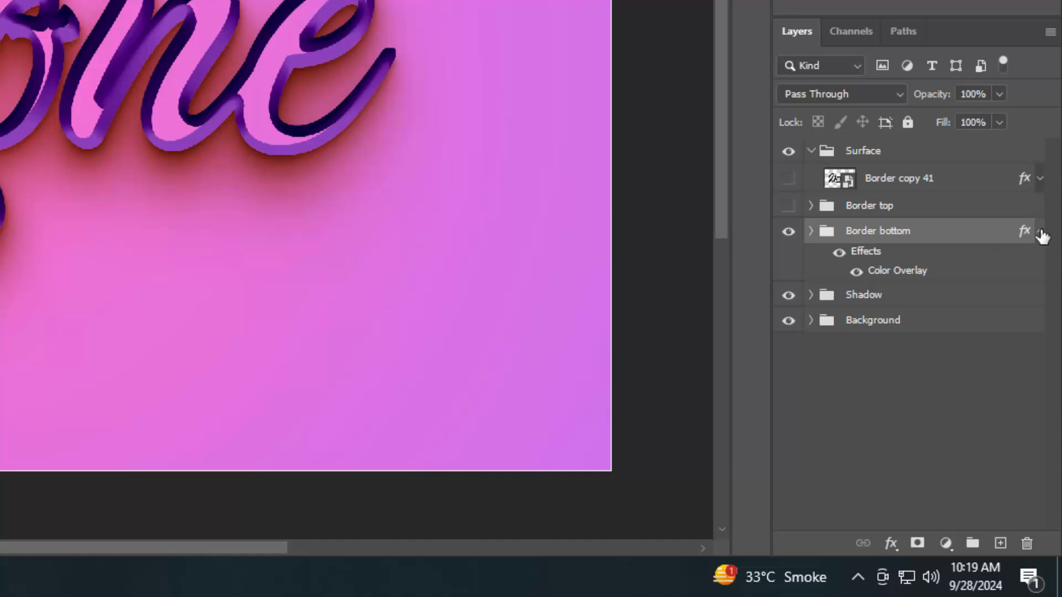
pyautogui.click(1040, 233)
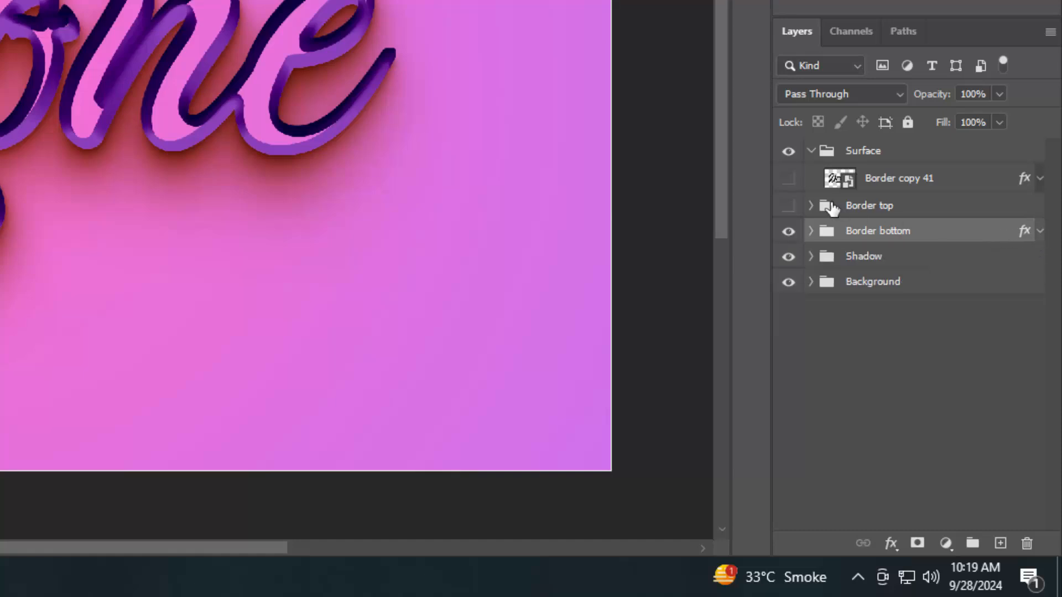
# Show the Border top group and open its blending options, keeping the fill opacity at 100%.
pyautogui.click(789, 206)
pyautogui.click(927, 210)
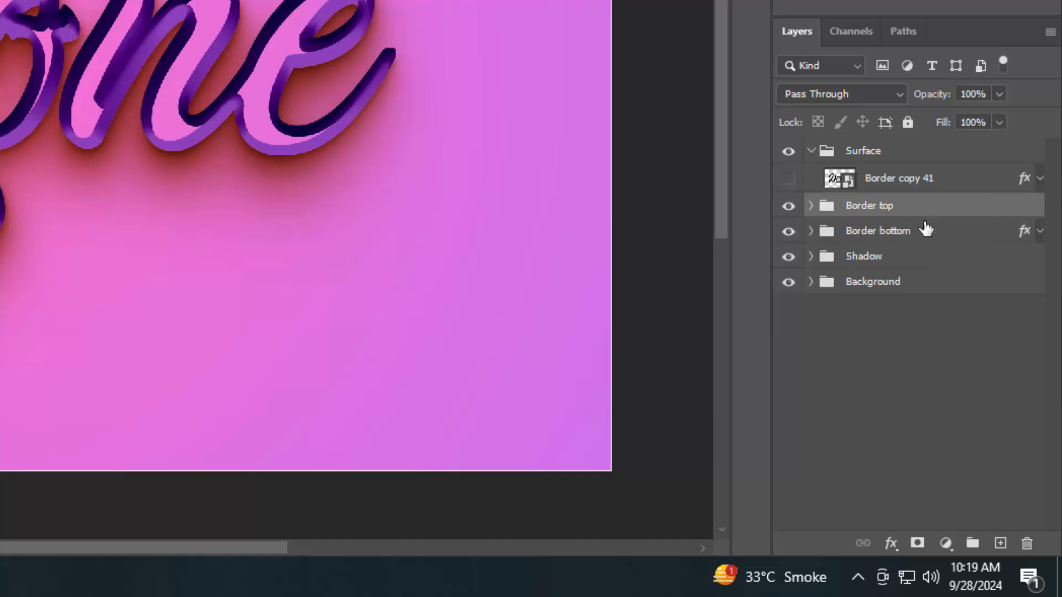
pyautogui.click(888, 543)
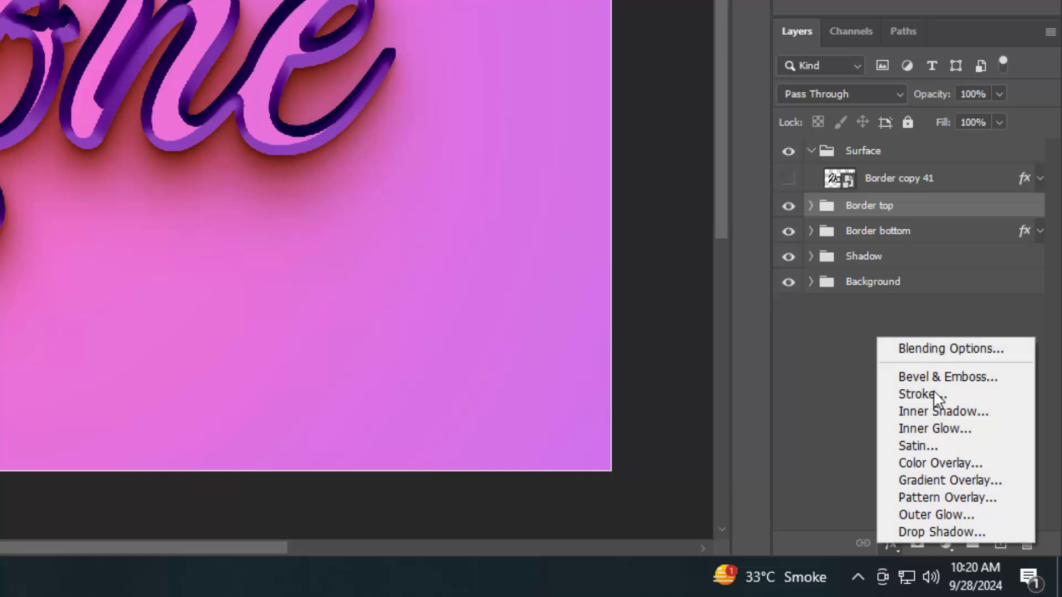
pyautogui.click(935, 354)
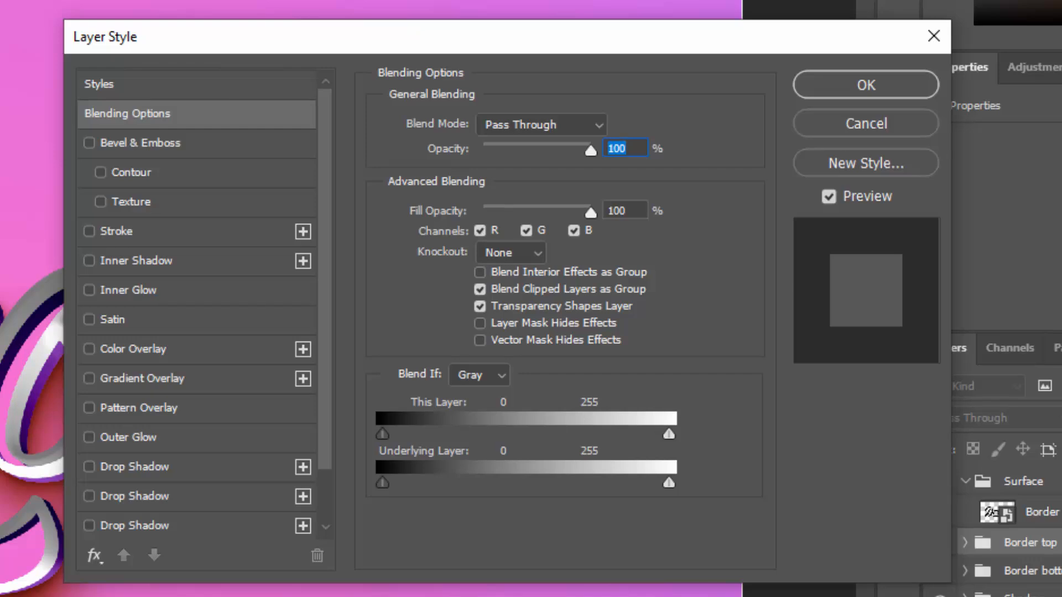
pyautogui.click(636, 211)
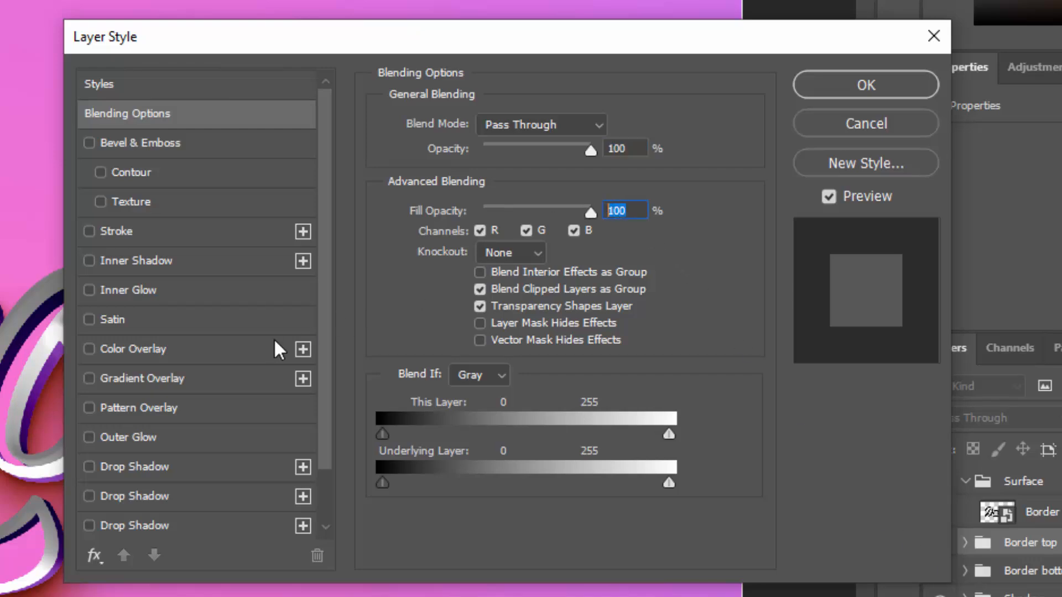
# Add a Linear Burn Color Overlay in colour d35bff to the Border top group and collapse its effects list.
pyautogui.click(155, 349)
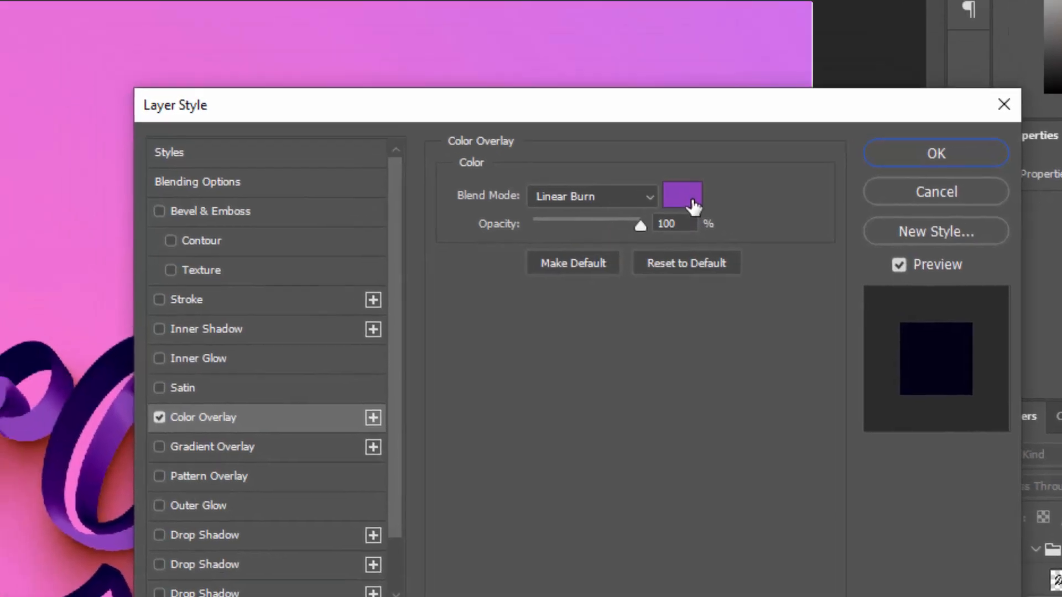
pyautogui.click(624, 134)
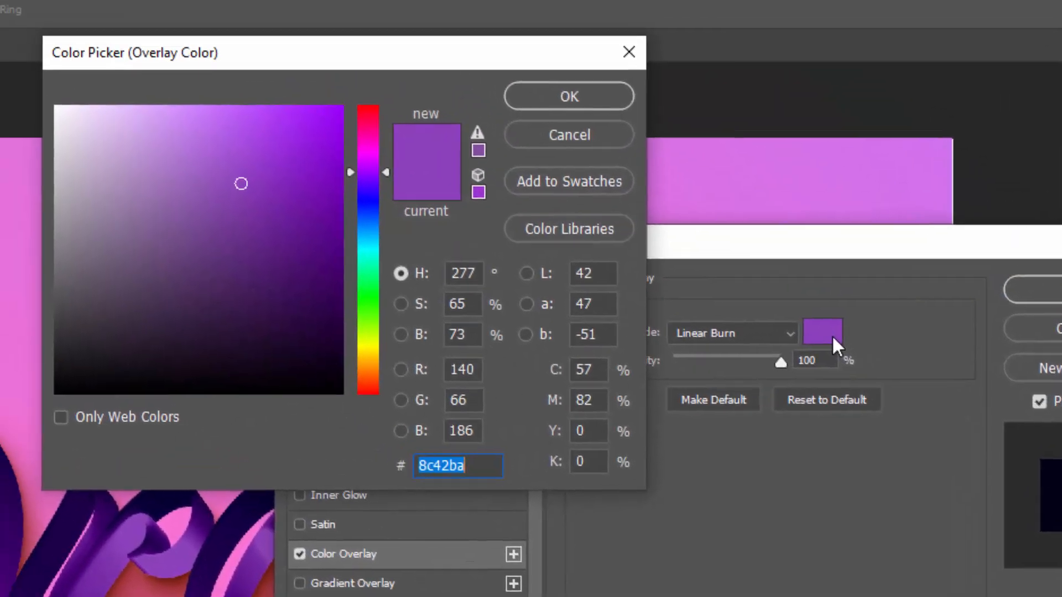
pyautogui.write('d35b')
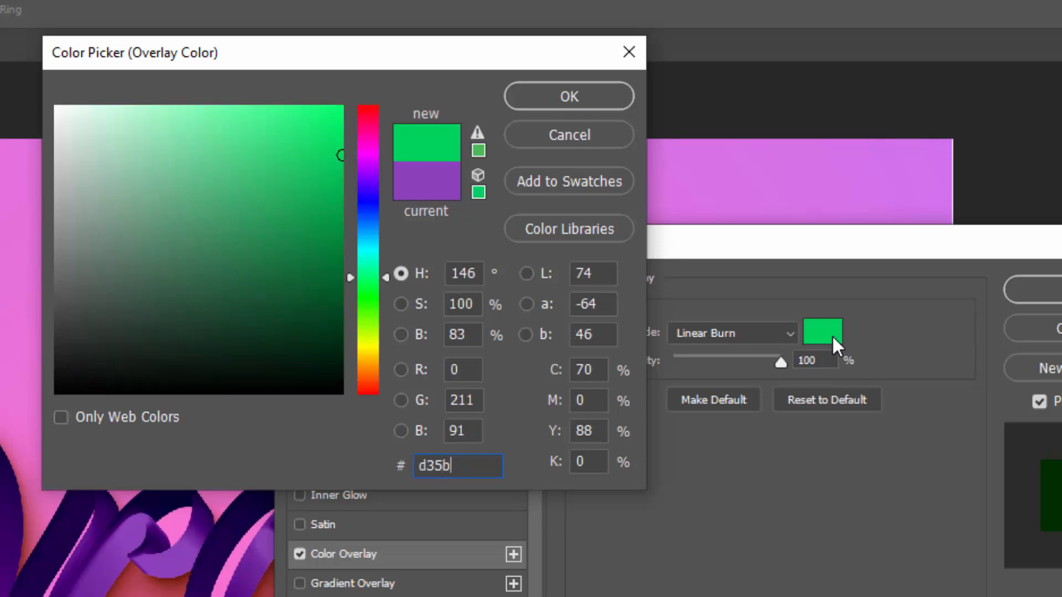
pyautogui.write('ff')
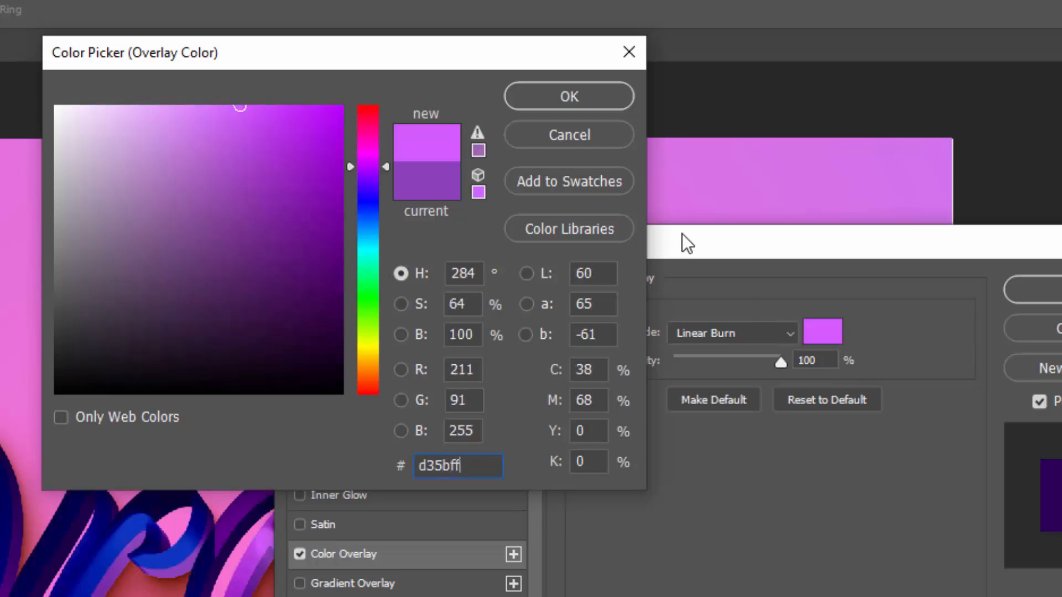
pyautogui.click(573, 97)
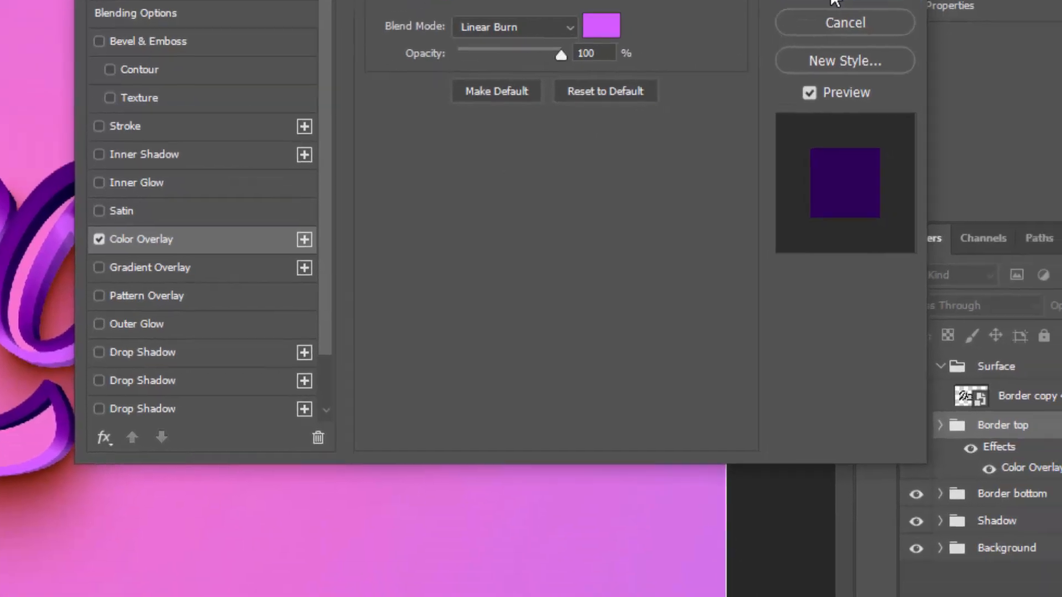
pyautogui.click(888, 77)
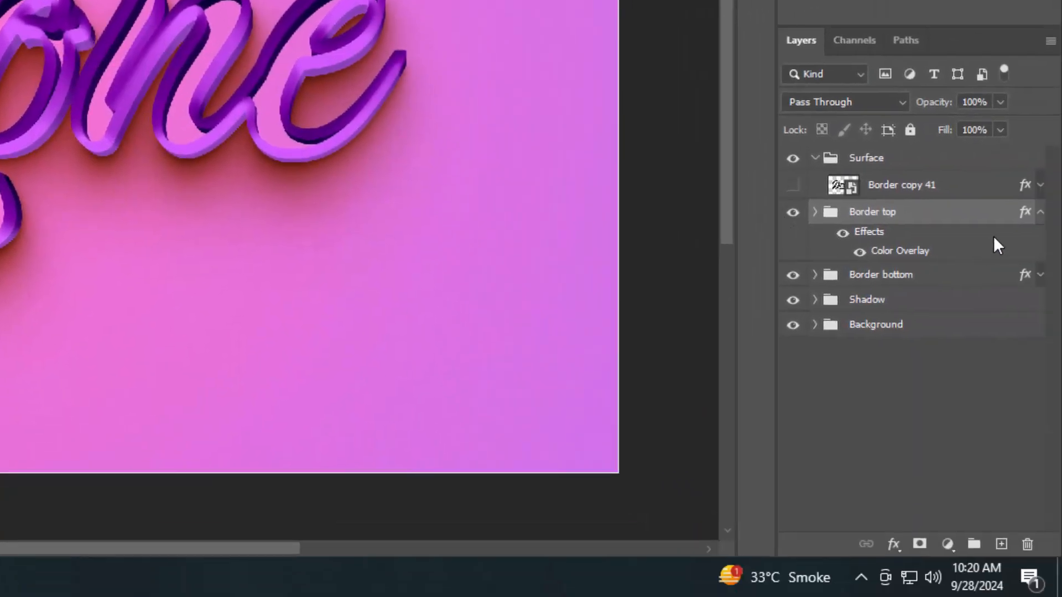
pyautogui.click(1040, 215)
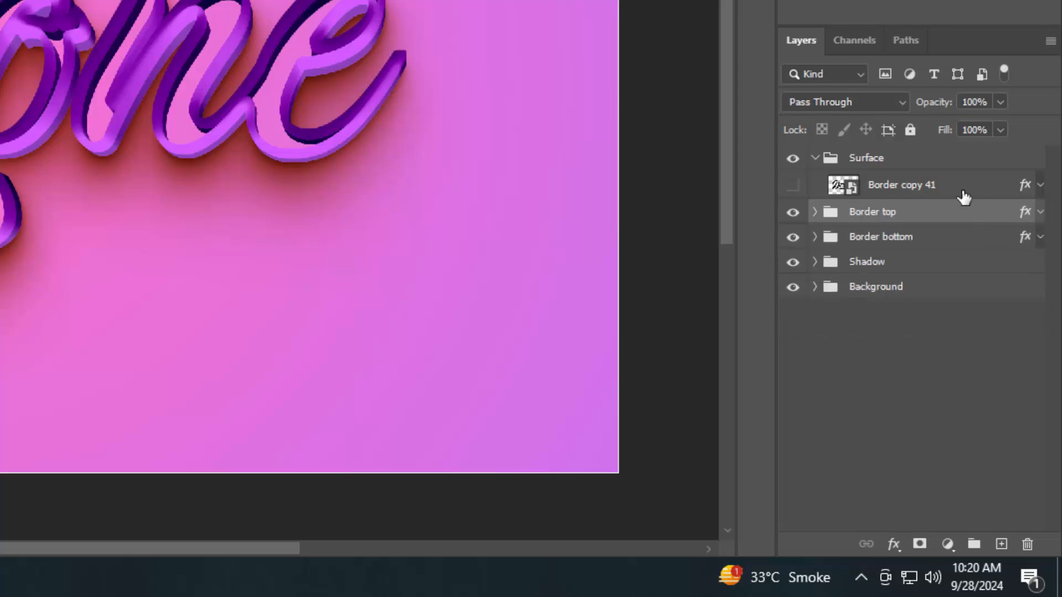
# Clear the layer style of the Border copy 41 layer in the Surface group and make the layer visible.
pyautogui.click(961, 196)
pyautogui.rightClick(962, 197)
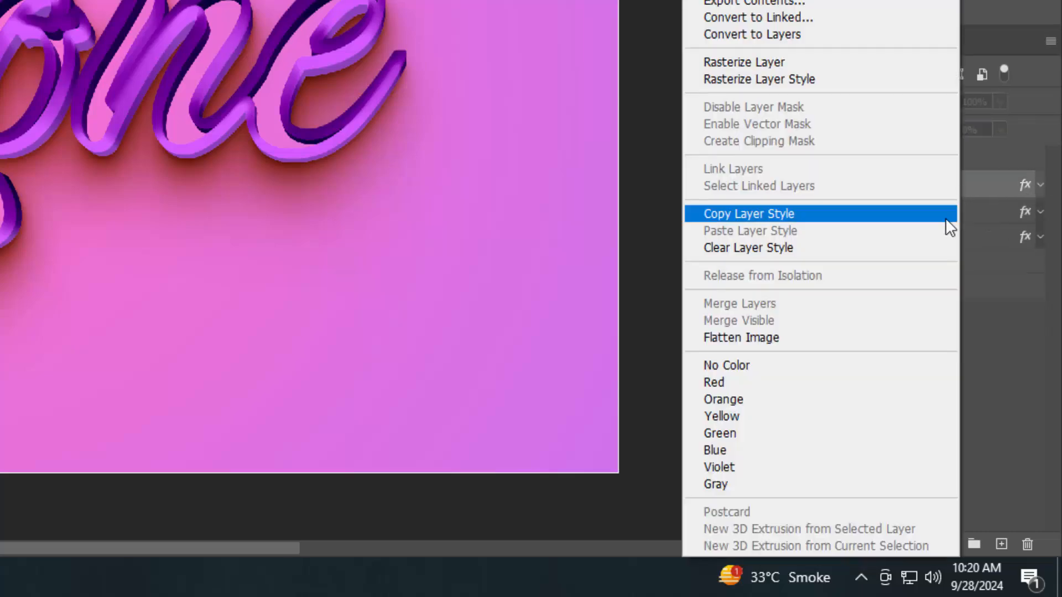
pyautogui.click(885, 247)
pyautogui.click(792, 186)
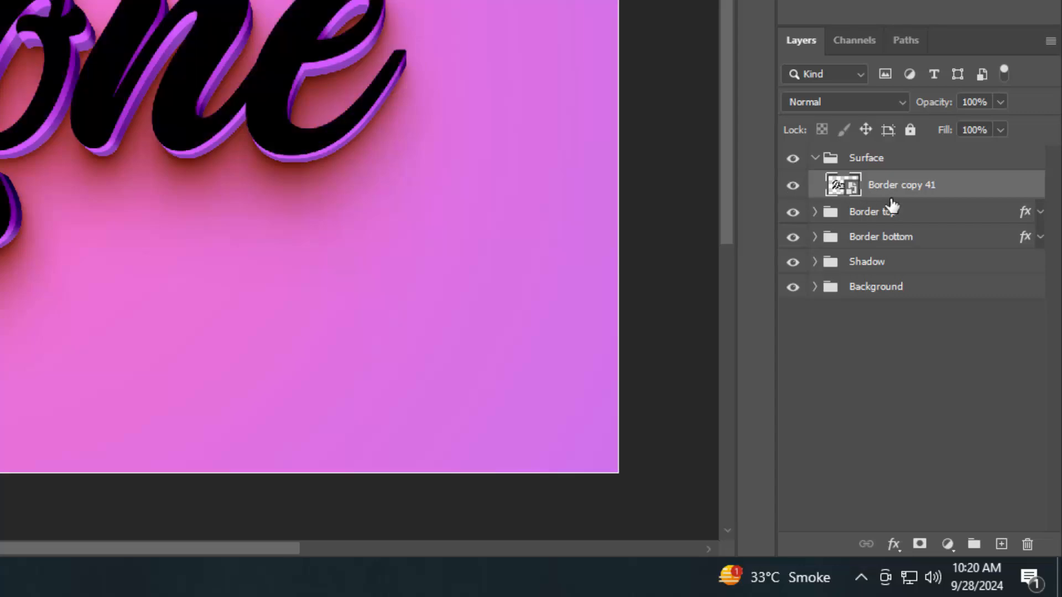
# Set the fill opacity of the Border copy 41 layer to 0% in its blending options, leaving Bevel & Emboss off.
pyautogui.click(893, 545)
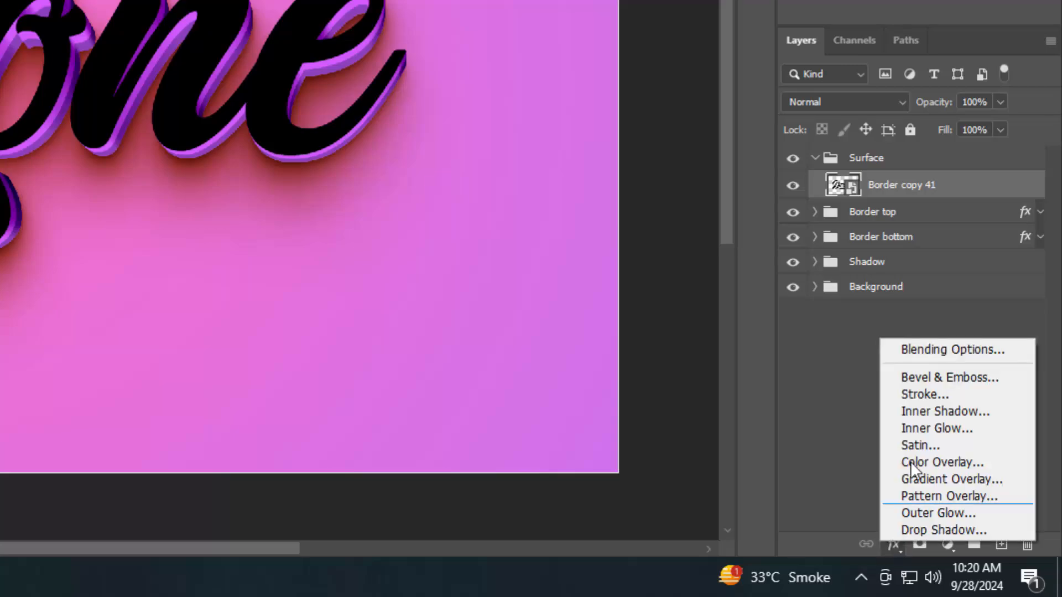
pyautogui.click(922, 351)
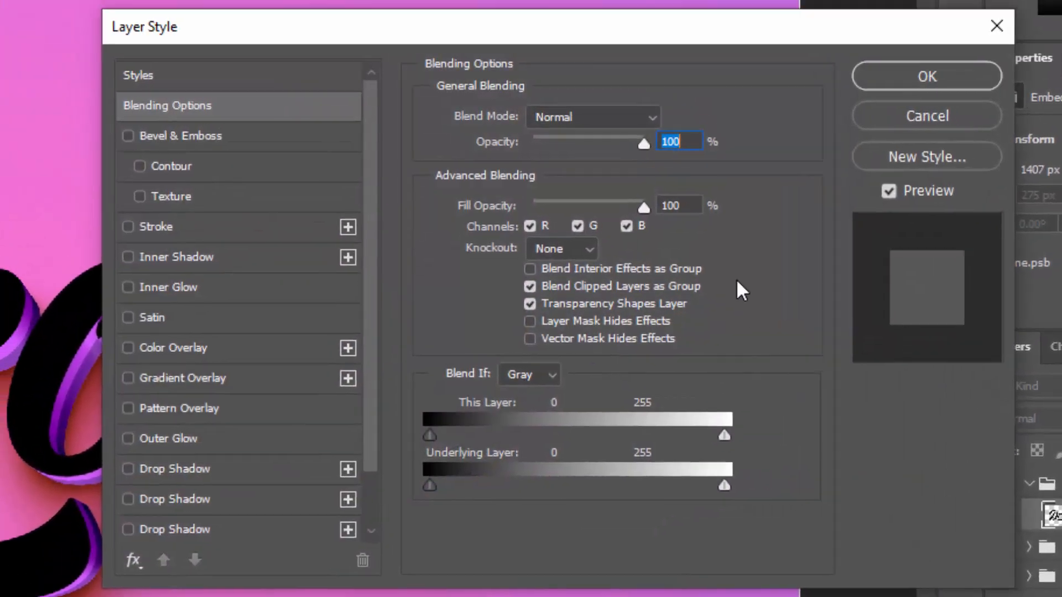
pyautogui.click(631, 158)
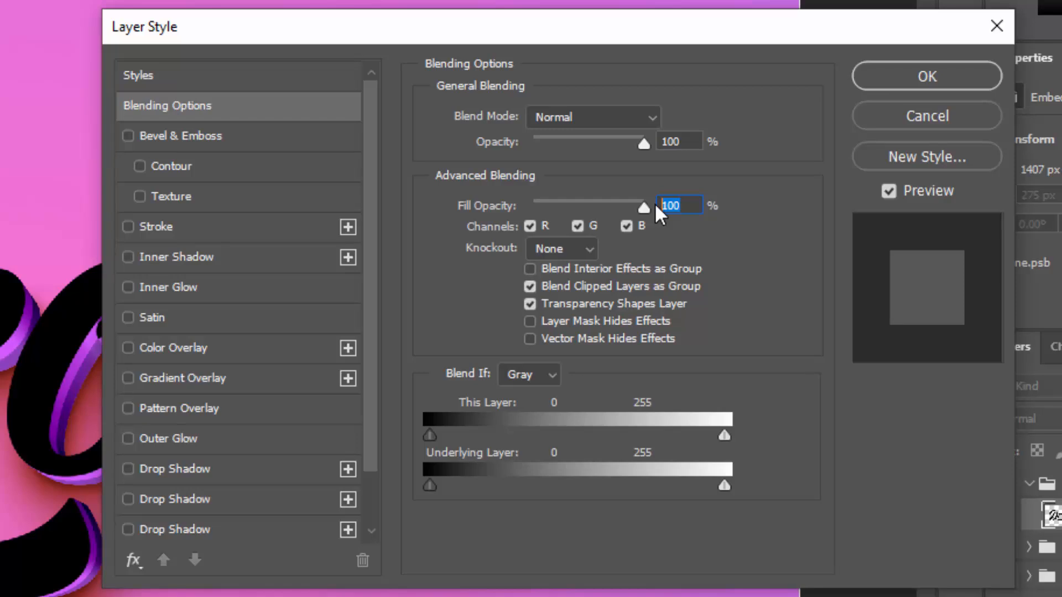
pyautogui.write('0')
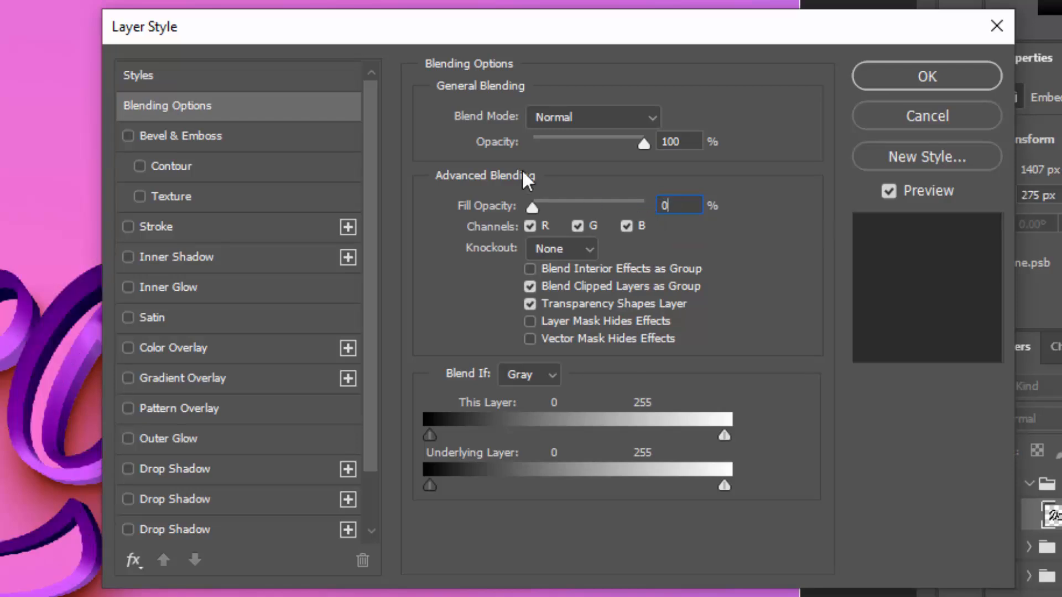
pyautogui.click(188, 175)
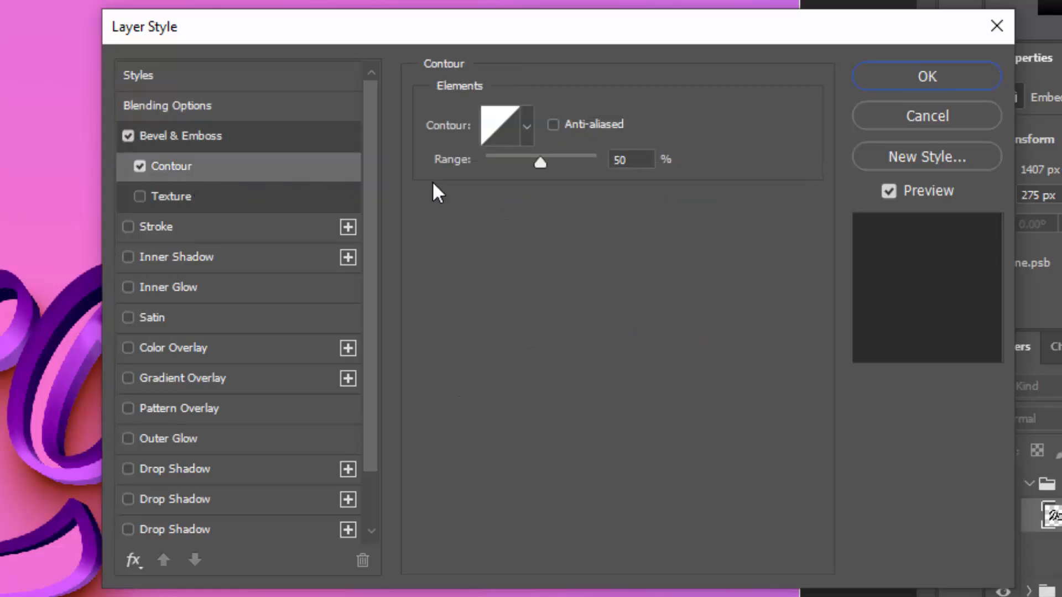
pyautogui.click(129, 135)
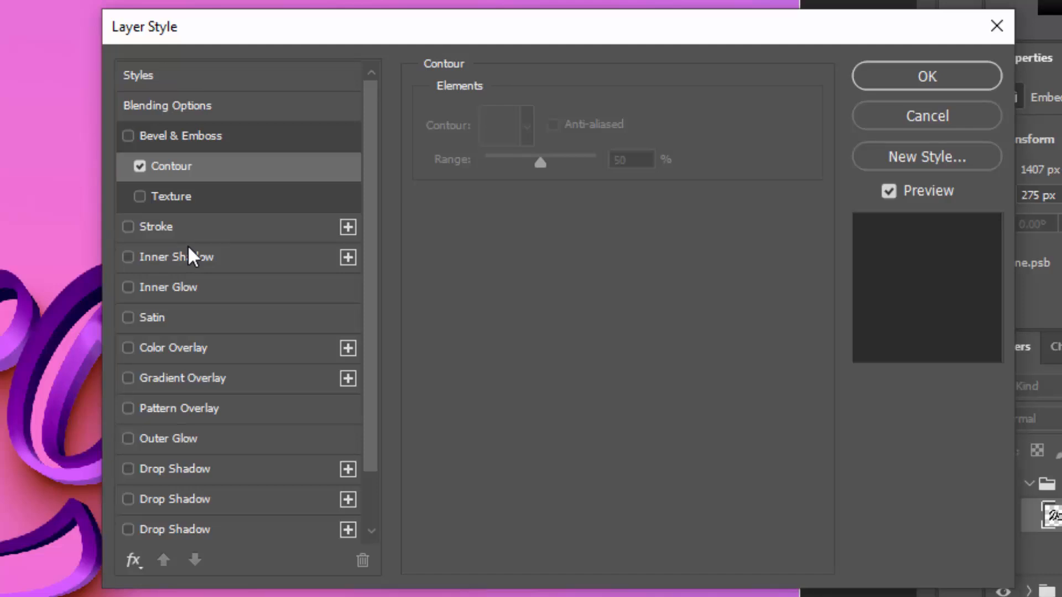
# Add a Normal-mode Color Overlay in colour cfcfcf to the Border copy 41 layer and collapse its effects list.
pyautogui.click(198, 351)
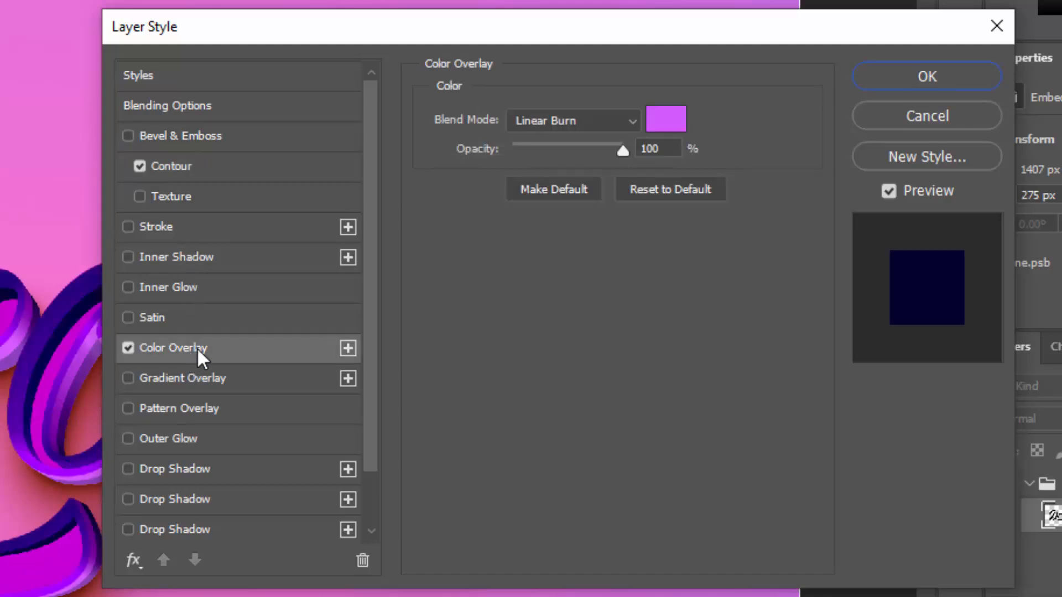
pyautogui.click(578, 121)
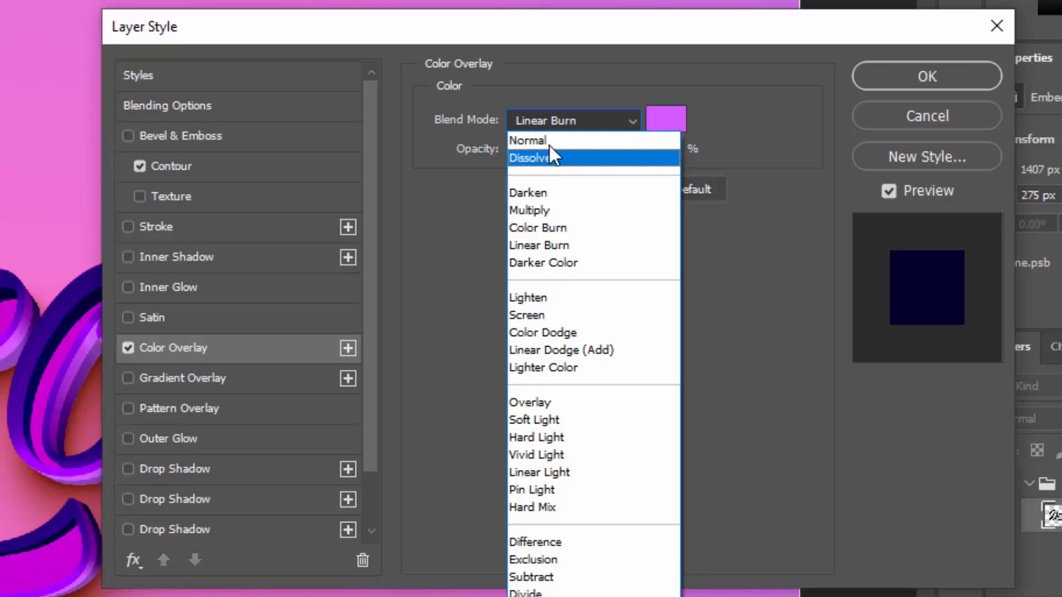
pyautogui.click(549, 142)
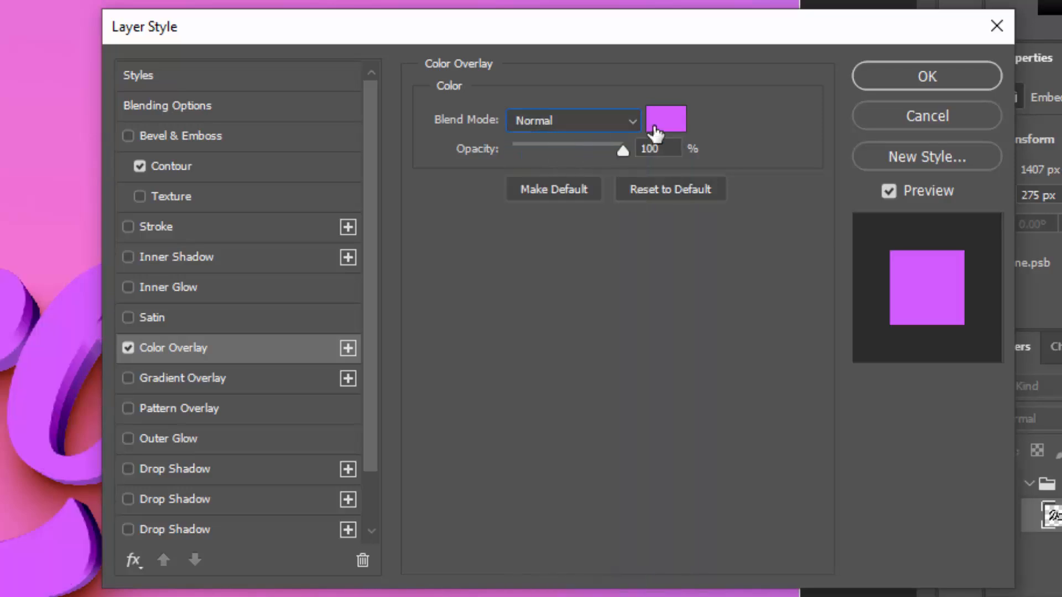
pyautogui.click(655, 126)
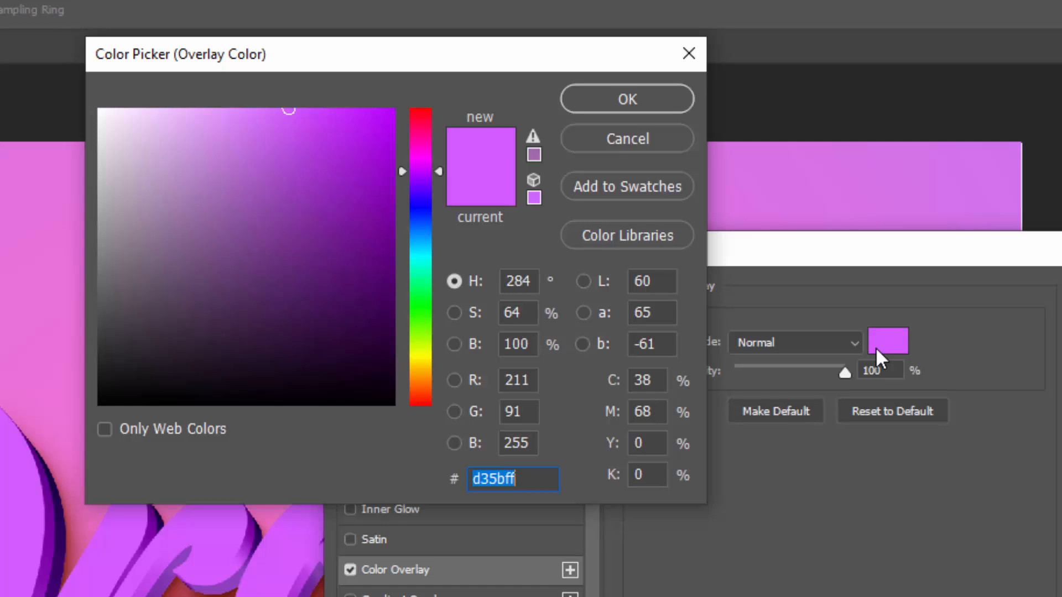
pyautogui.write('cfcf')
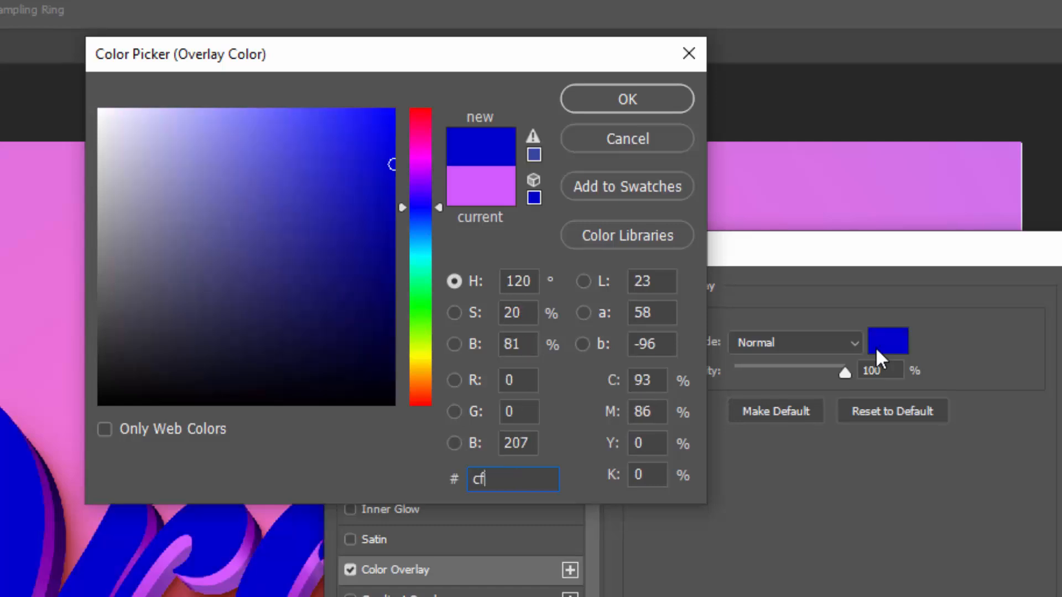
pyautogui.write('cf')
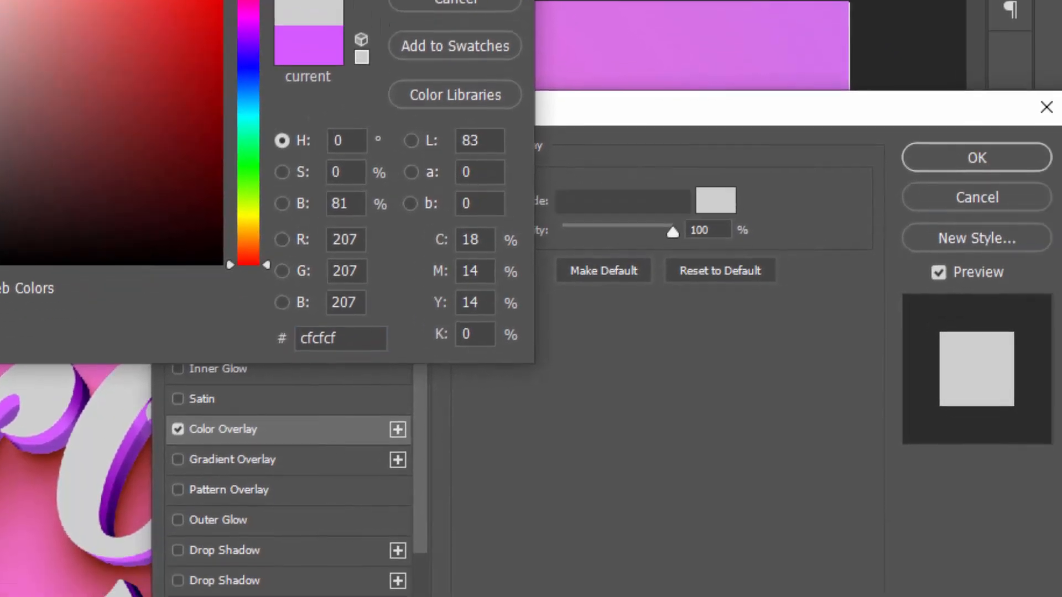
pyautogui.click(627, 99)
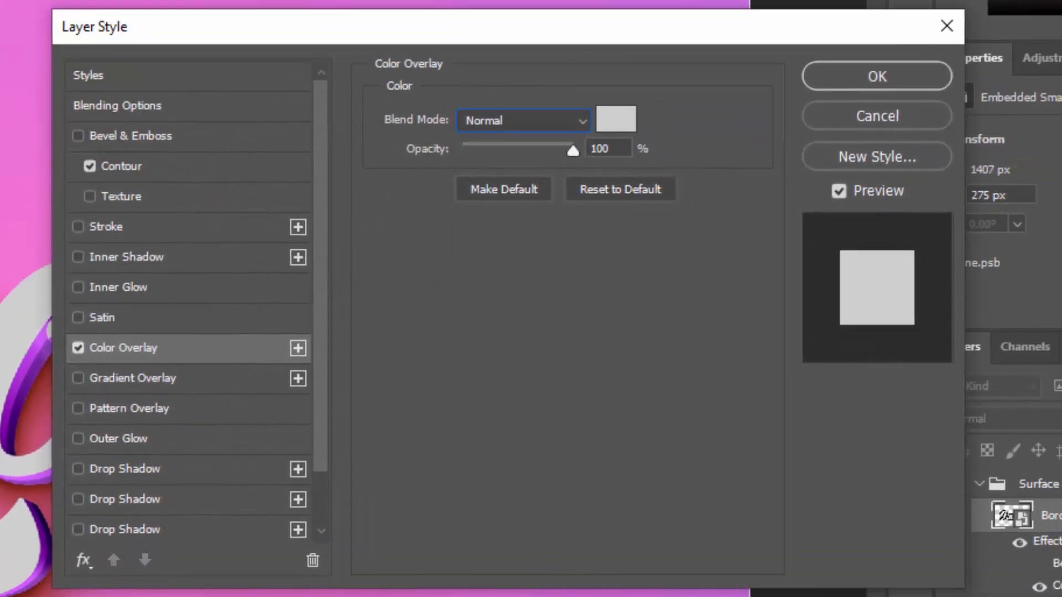
pyautogui.click(854, 88)
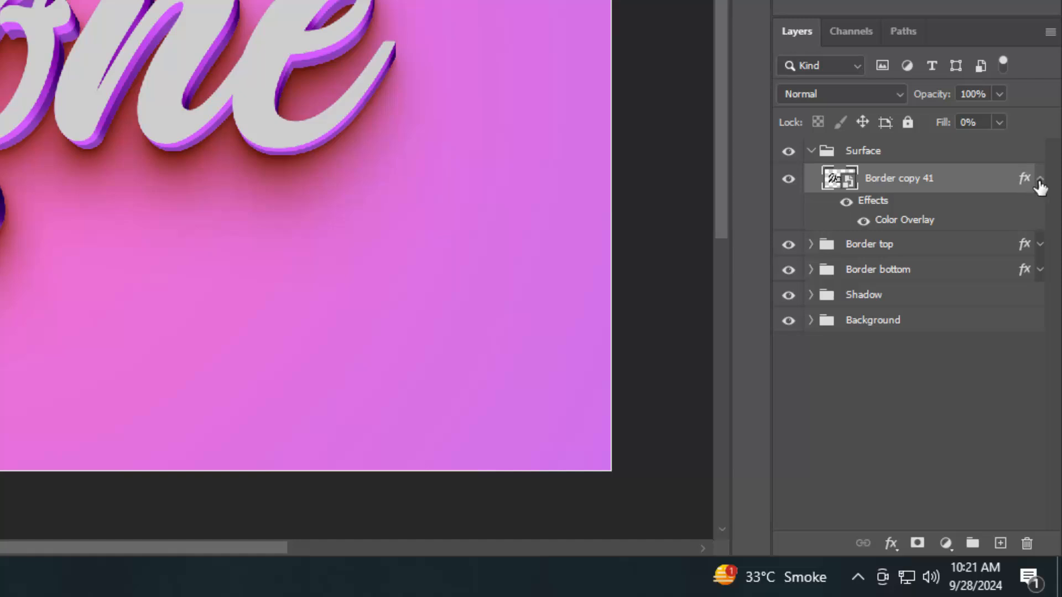
pyautogui.click(1039, 179)
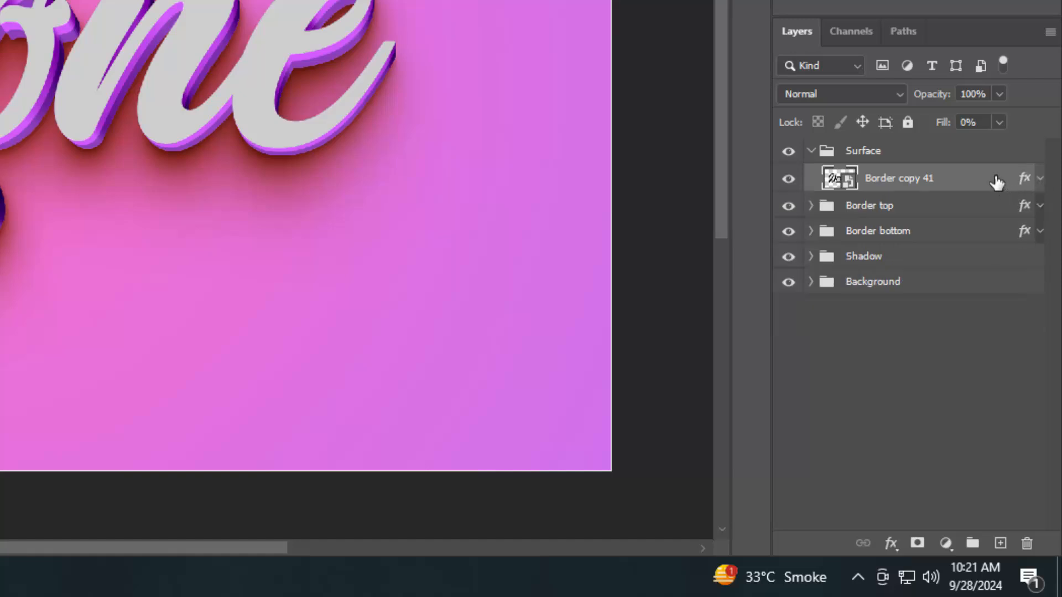
# Duplicate the Border copy 41 layer and enable Bevel & Emboss with the Inner Bevel style on the duplicate.
pyautogui.hotkey('ctrl', 'shift', 'alt', 't')
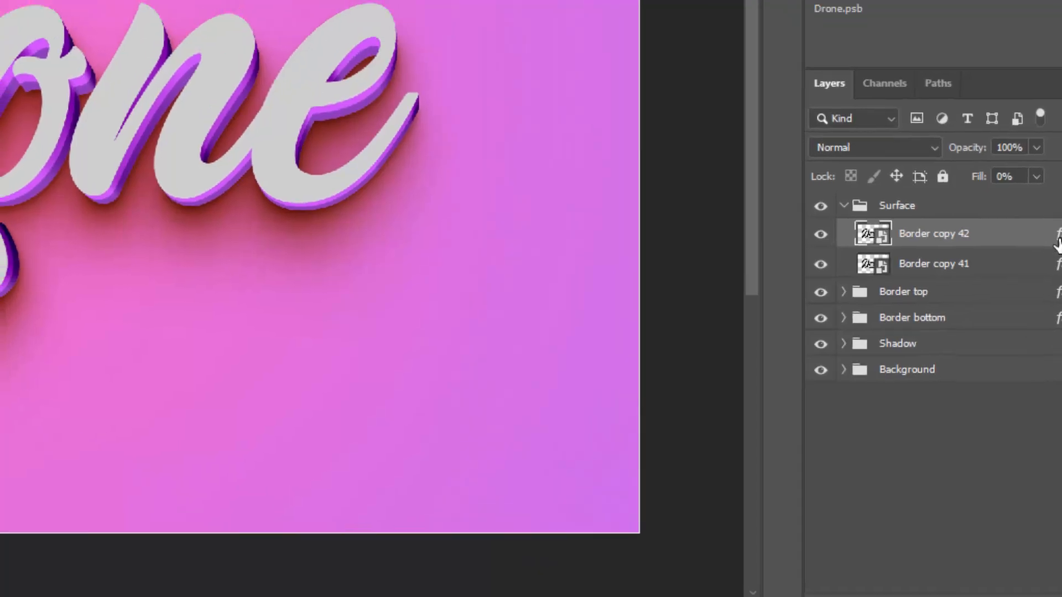
pyautogui.doubleClick(1021, 185)
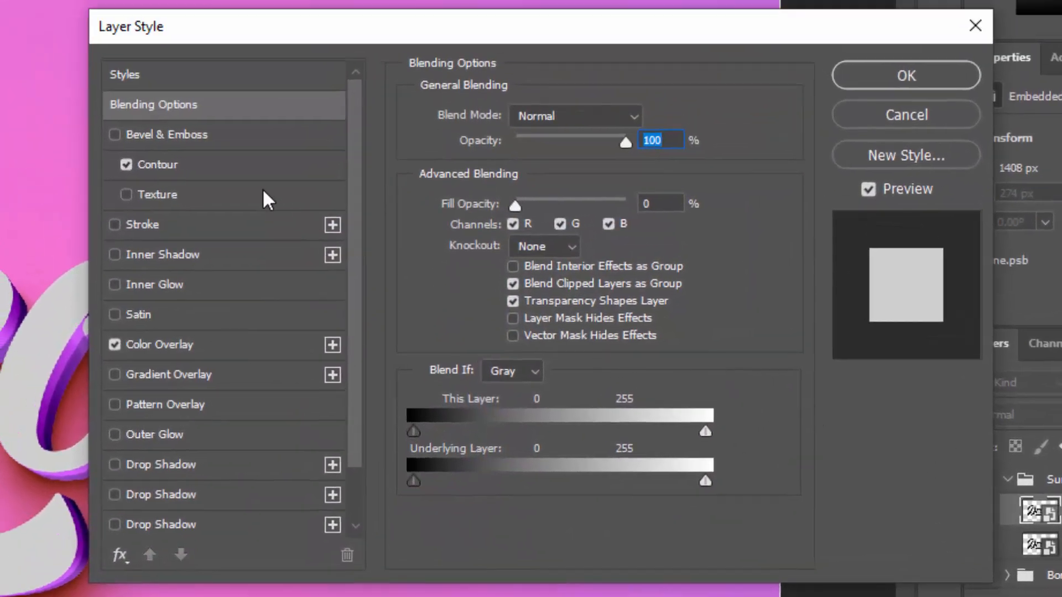
pyautogui.click(195, 135)
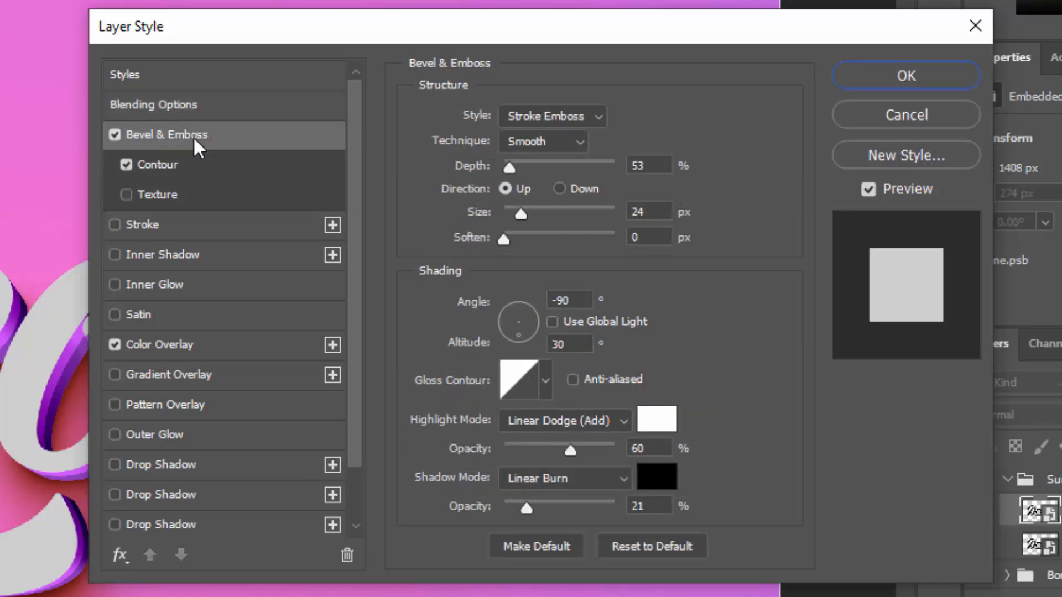
pyautogui.click(555, 118)
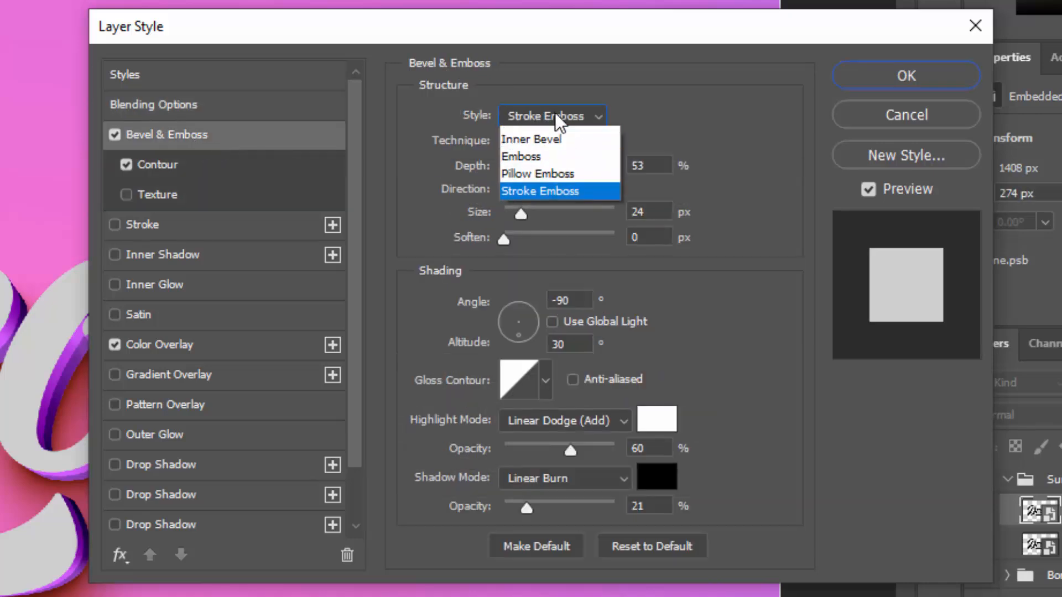
pyautogui.press('Escape')
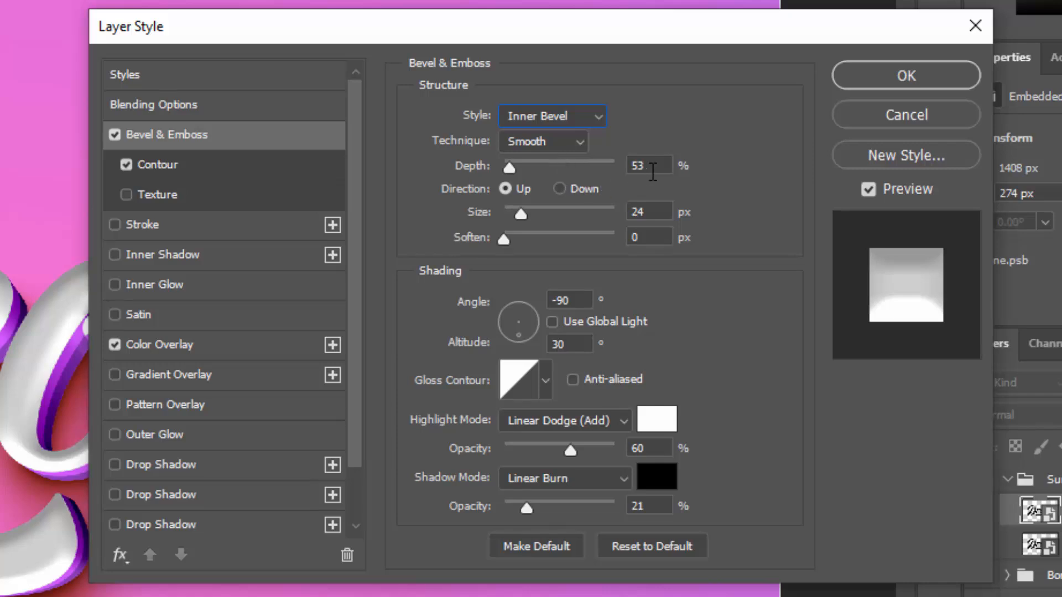
# Set the bevel structure to 84% depth, 4 px size and 9 px soften.
pyautogui.click(658, 166)
pyautogui.write('84')
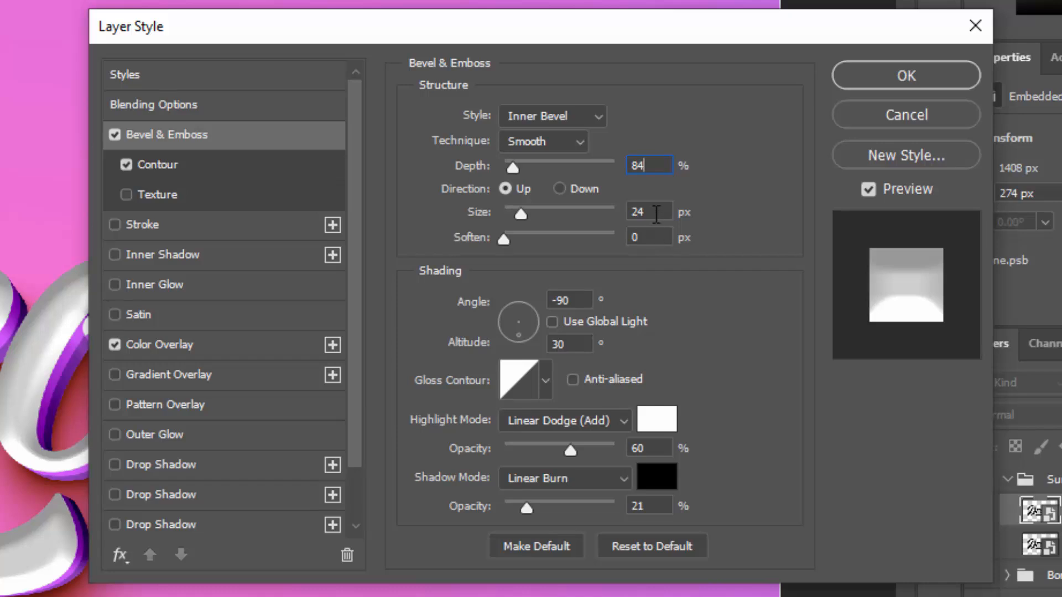
pyautogui.click(653, 212)
pyautogui.write('4')
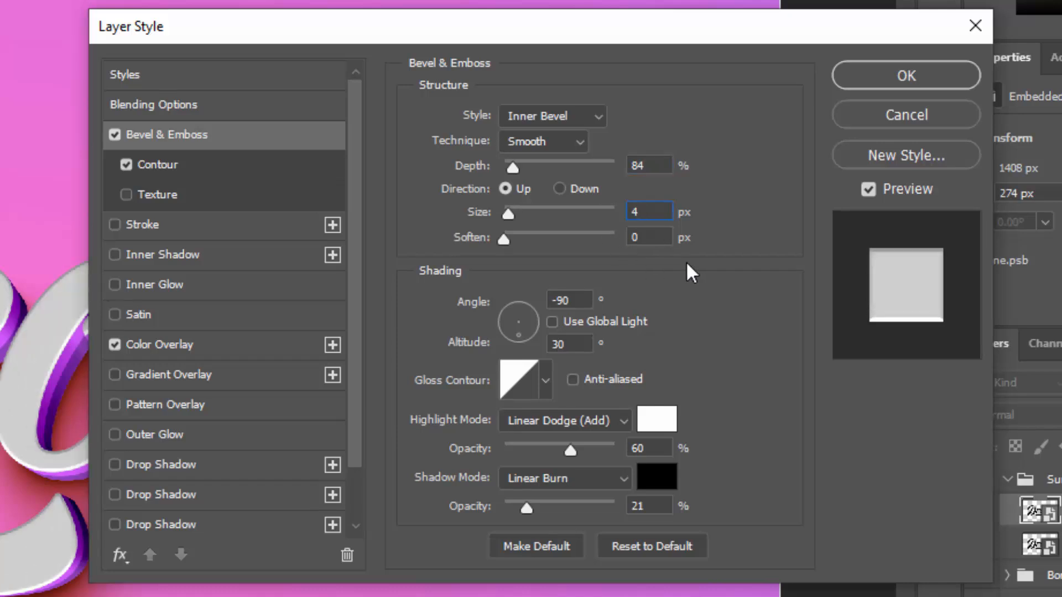
pyautogui.press('Tab')
pyautogui.write('9')
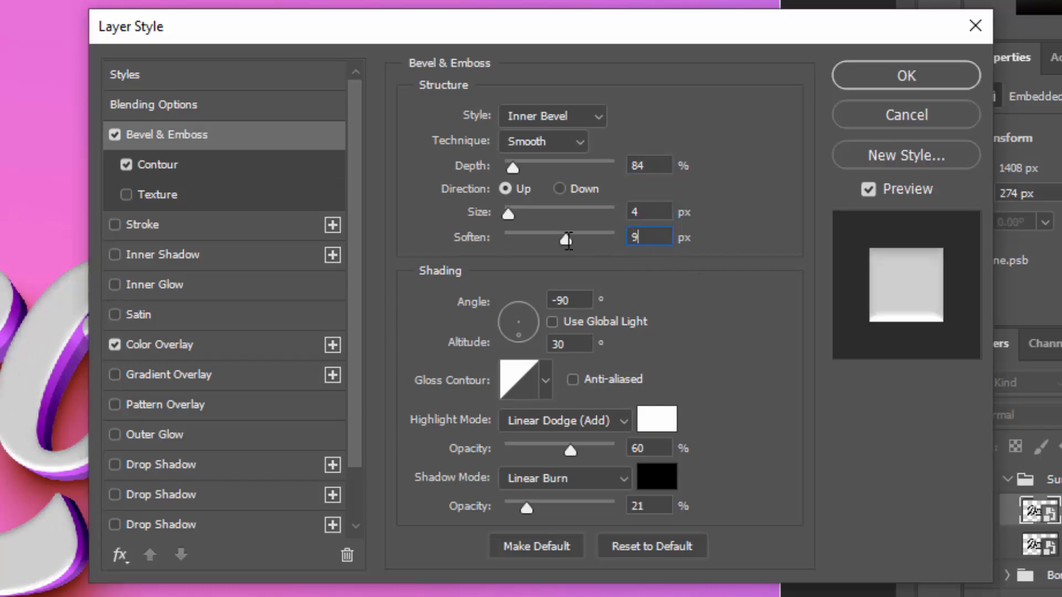
# Set the bevel shading to a 90° angle, Color Dodge highlights at 48% opacity and a shadow opacity of 47%.
pyautogui.click(578, 299)
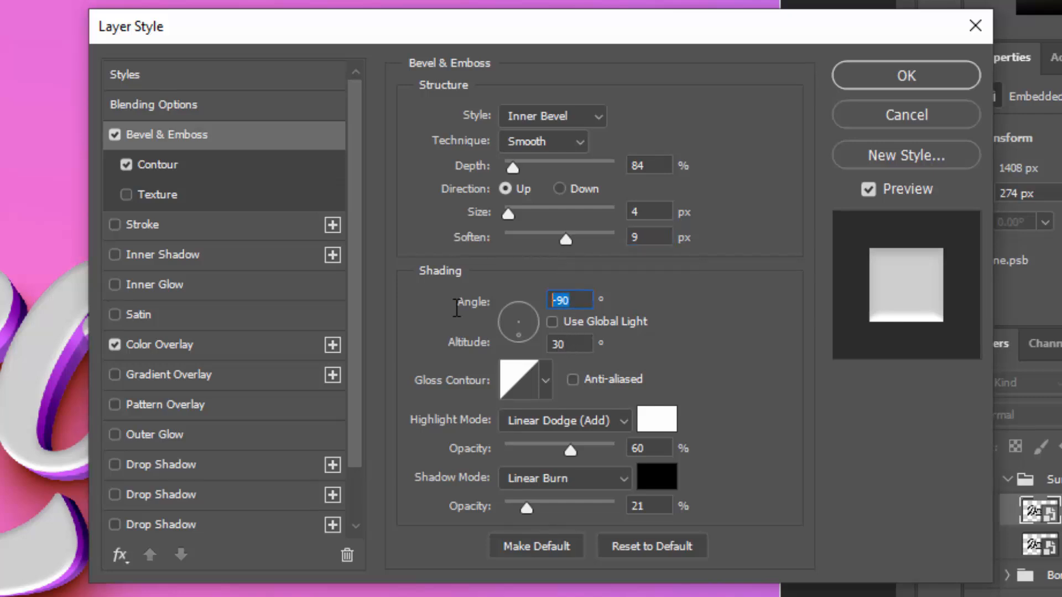
pyautogui.write('90')
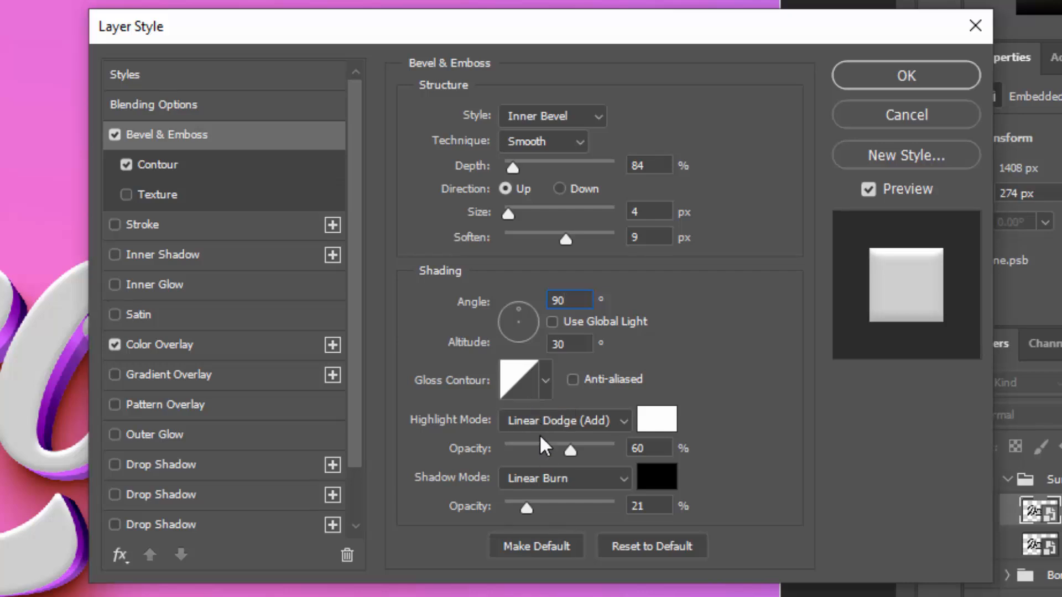
pyautogui.click(539, 423)
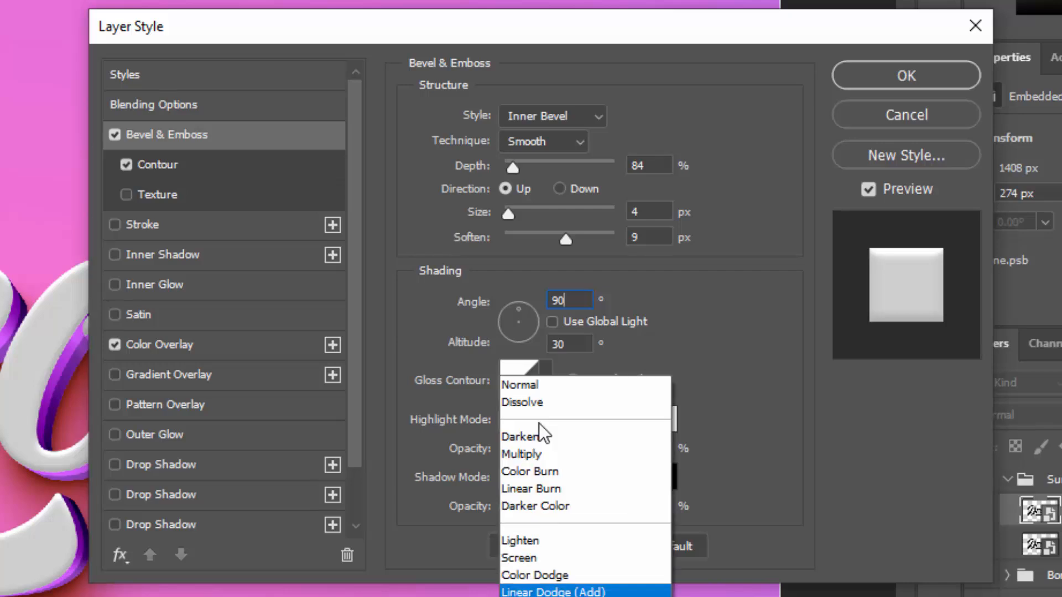
pyautogui.click(546, 575)
pyautogui.click(630, 448)
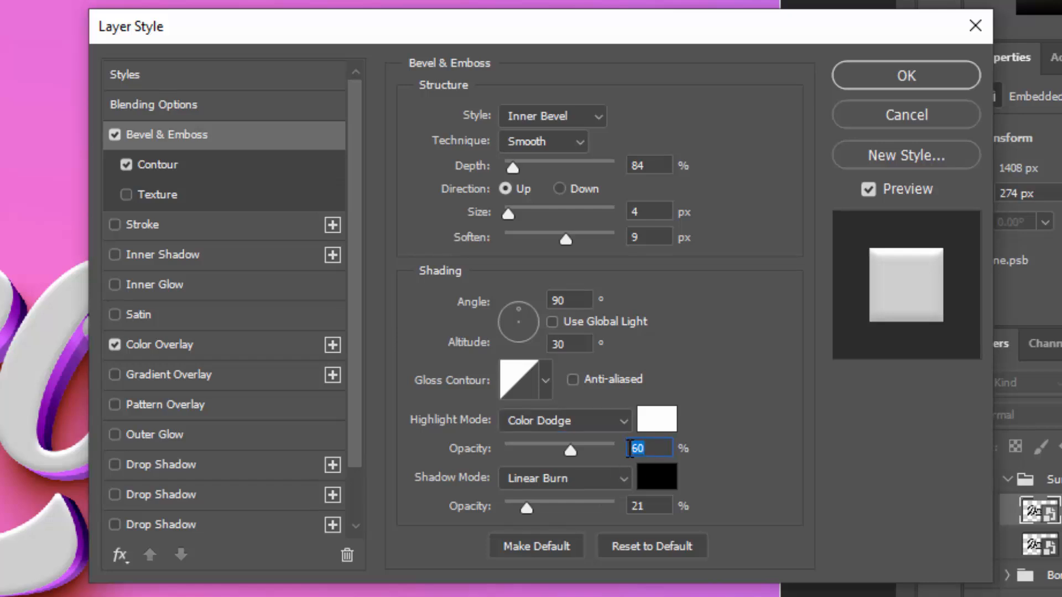
pyautogui.write('48')
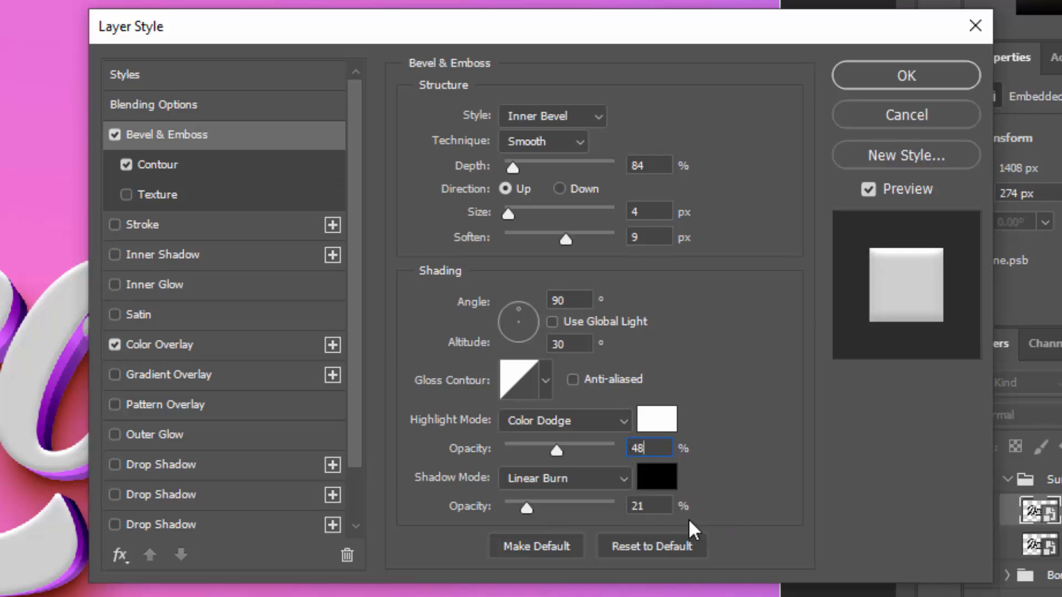
pyautogui.press('Tab')
pyautogui.write('47')
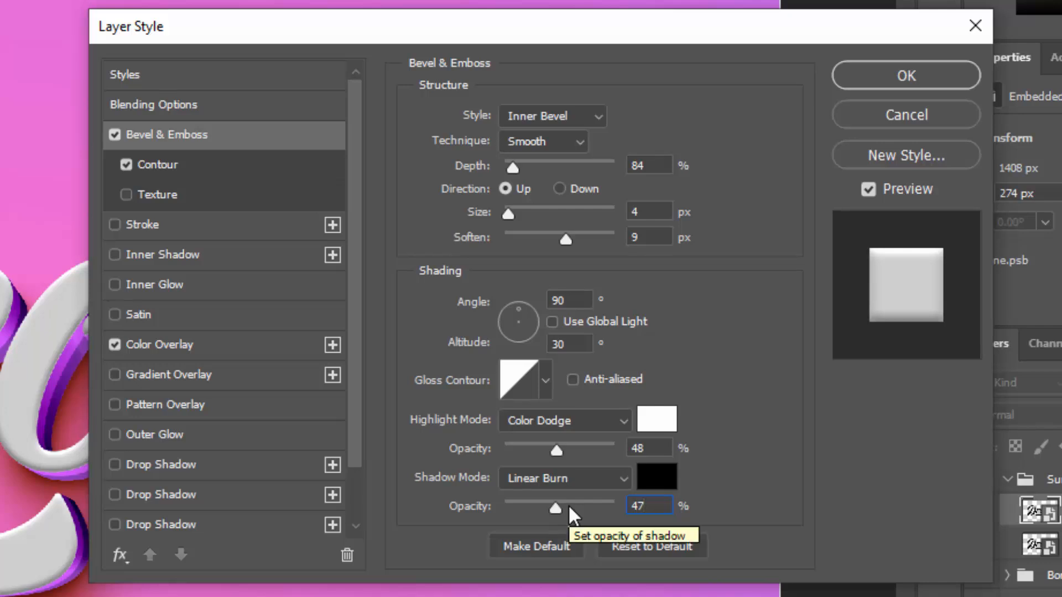
# Turn off the Color Overlay of the Border copy 42 layer, leaving Contour enabled, and apply the layer style.
pyautogui.click(193, 169)
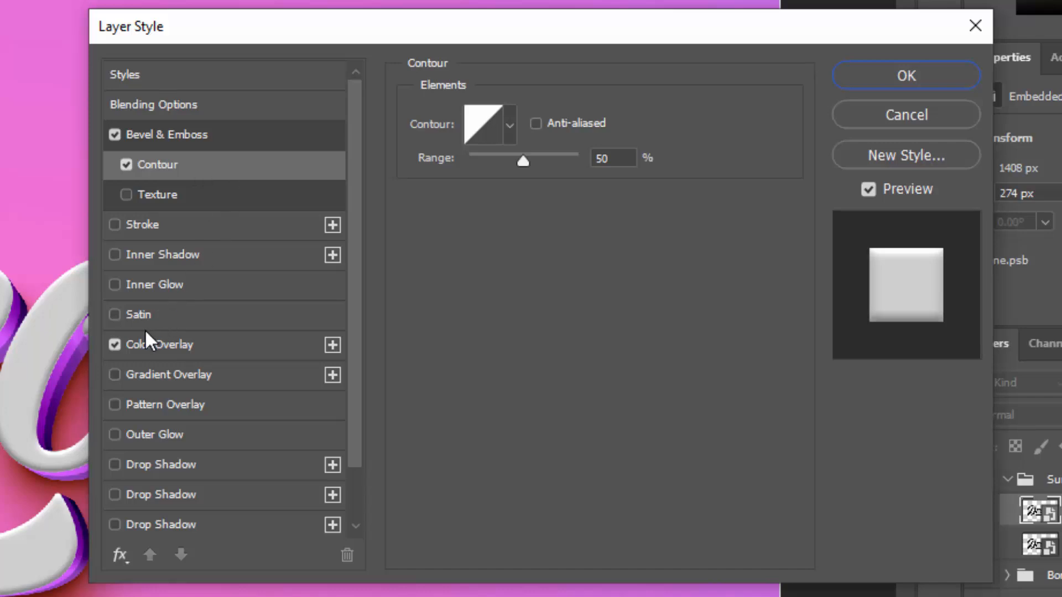
pyautogui.click(114, 344)
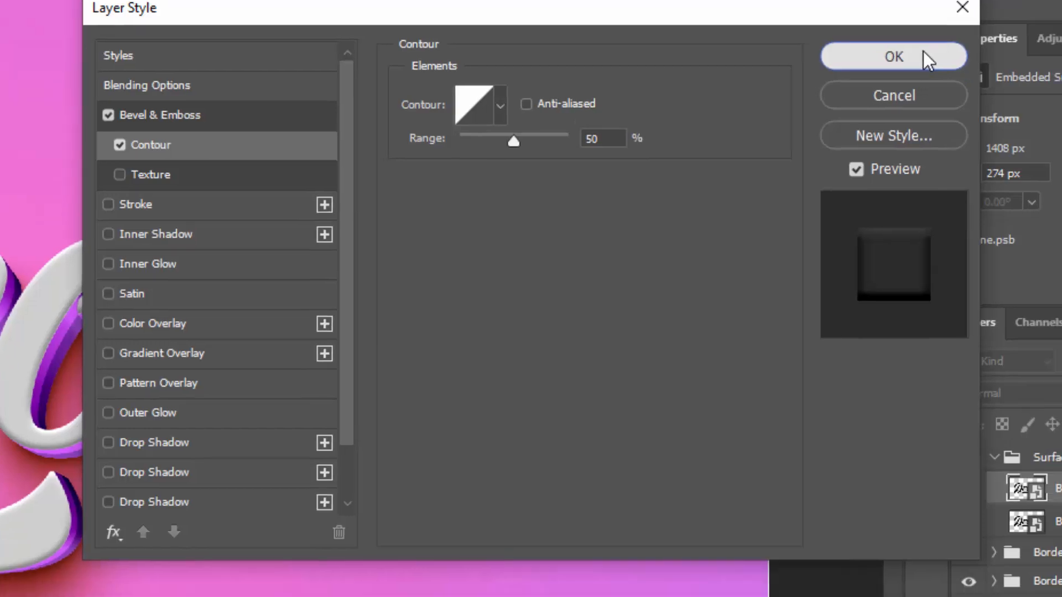
pyautogui.click(935, 74)
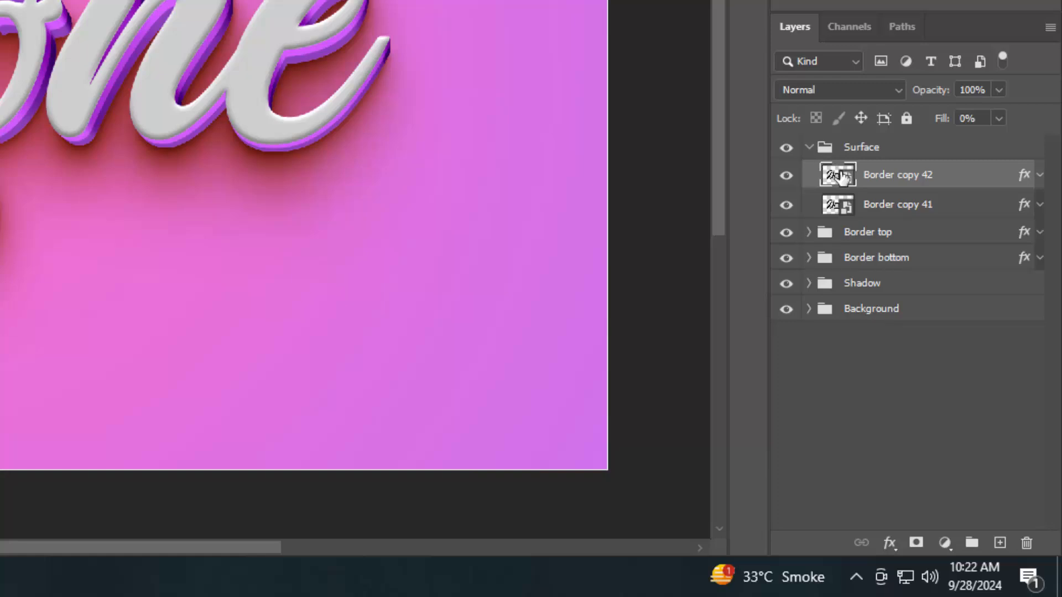
# Duplicate the Border copy 42 layer, move the duplicate out above the Surface group and collapse the group.
pyautogui.hotkey('ctrl', 'j')
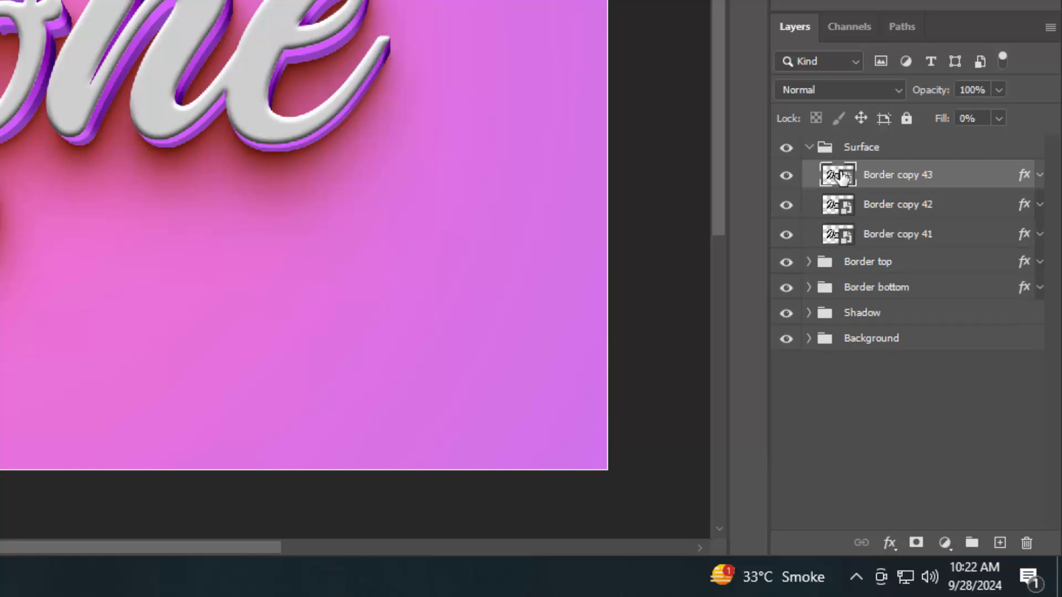
pyautogui.moveTo(842, 176); pyautogui.dragTo(841, 120)
pyautogui.moveTo(843, 180); pyautogui.dragTo(842, 138)
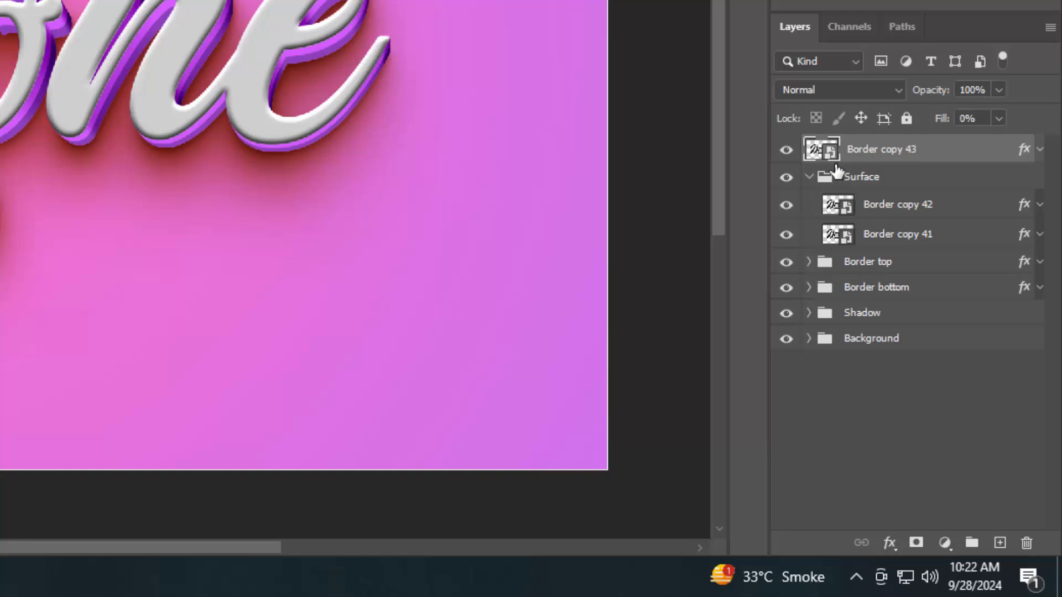
pyautogui.click(809, 177)
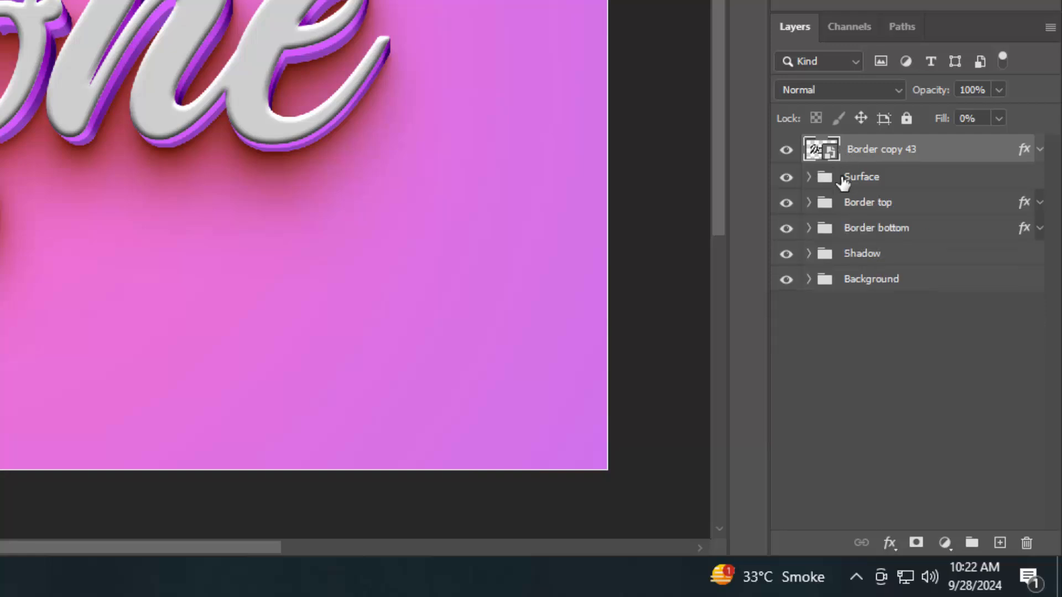
# Clear the layer style of the copy above the Surface group and set both its fill and opacity to 0%.
pyautogui.rightClick(941, 150)
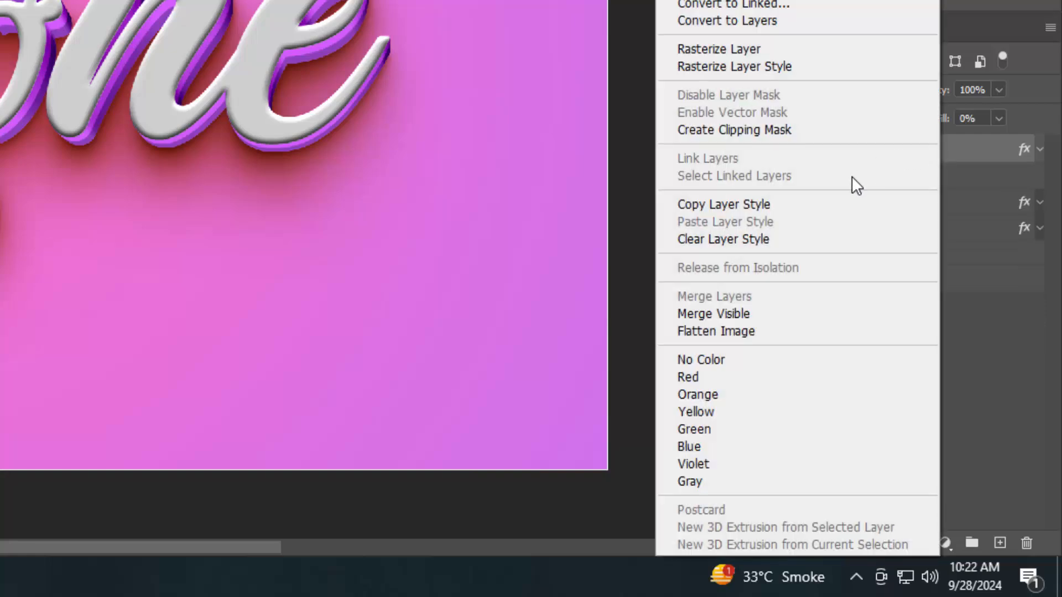
pyautogui.click(796, 238)
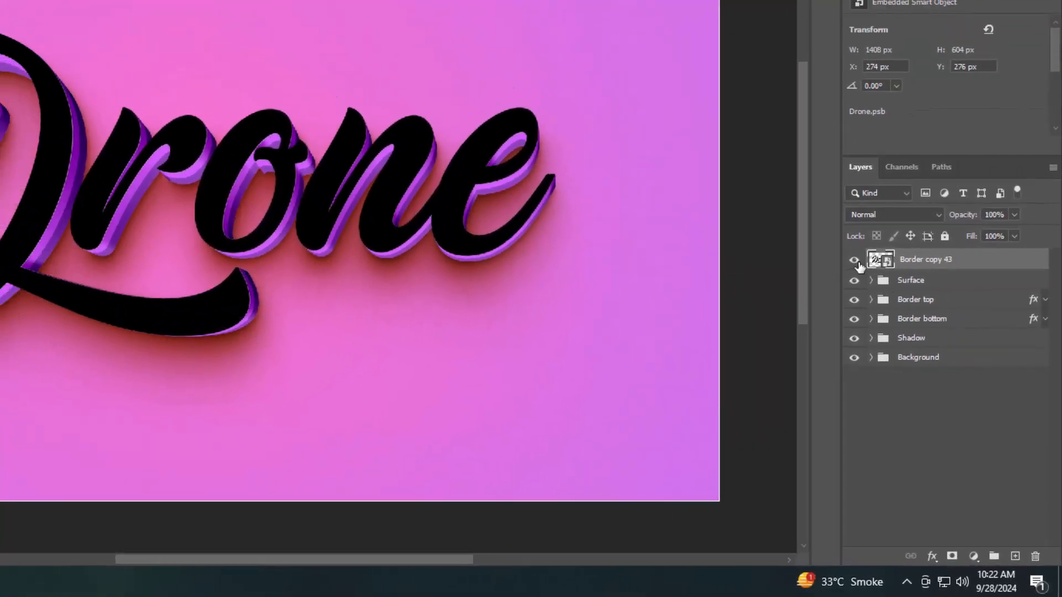
pyautogui.click(1015, 236)
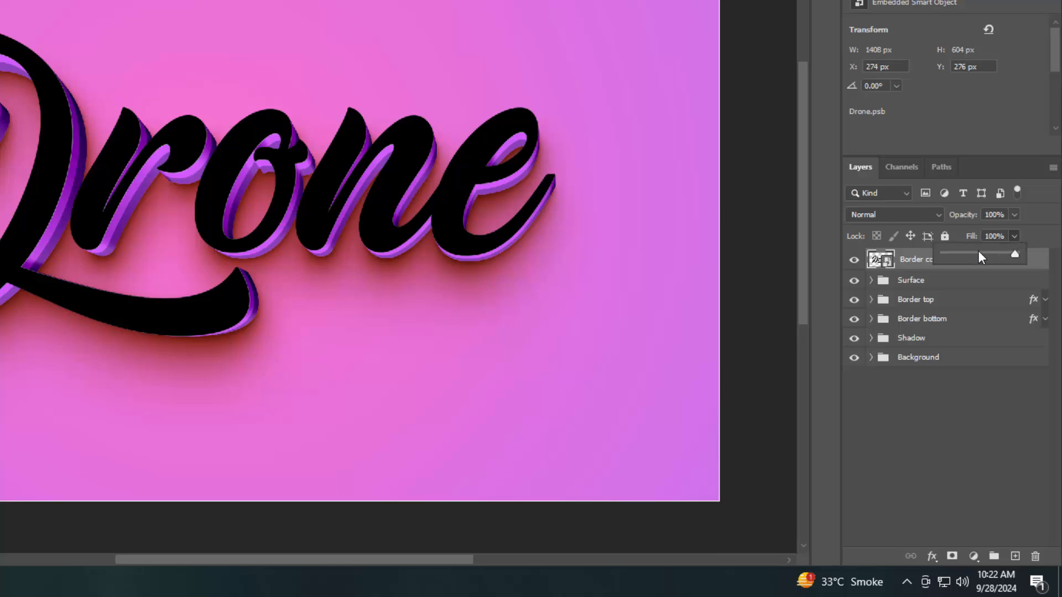
pyautogui.moveTo(977, 258); pyautogui.dragTo(912, 265)
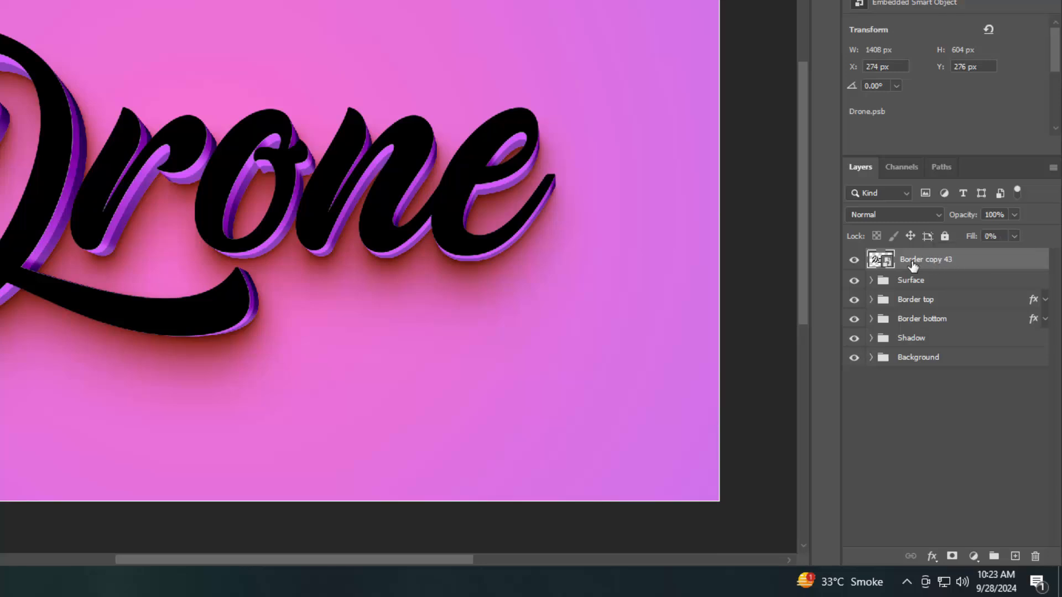
pyautogui.click(1014, 215)
pyautogui.moveTo(990, 231); pyautogui.dragTo(924, 231)
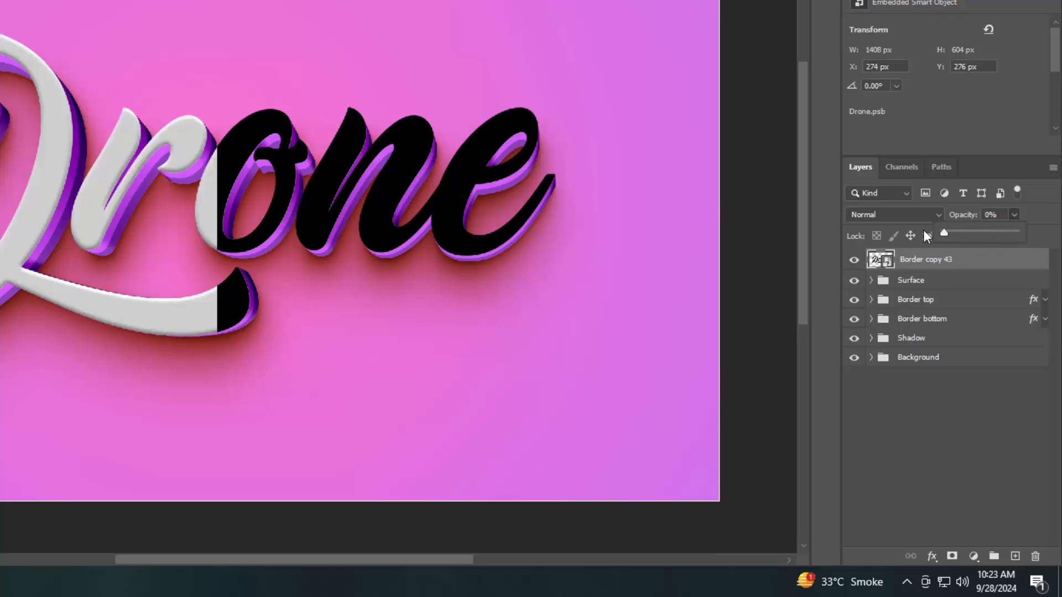
pyautogui.click(904, 259)
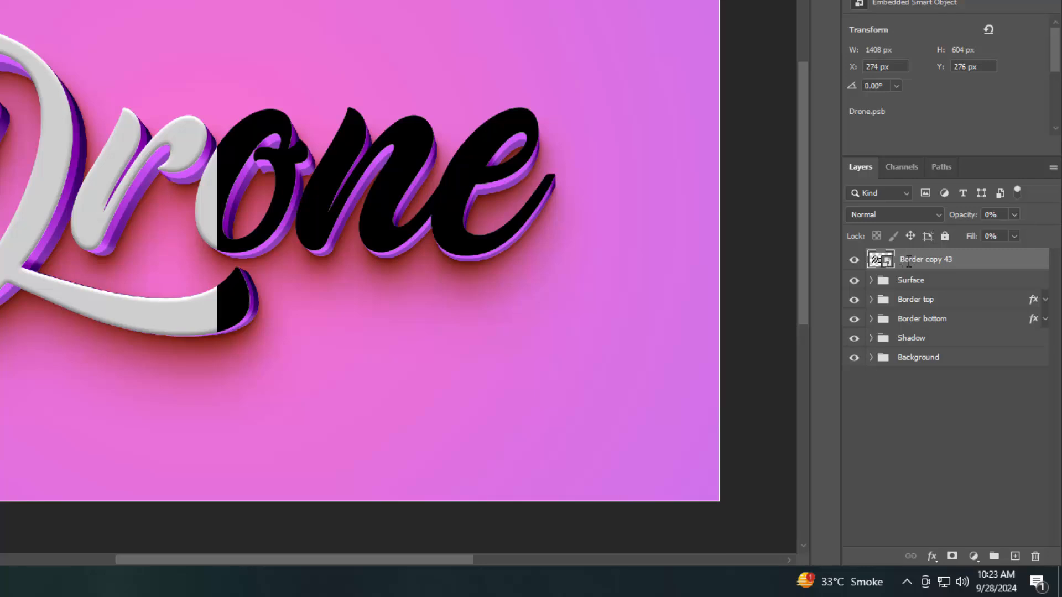
# Rename the Border copy 43 layer above the Surface group as "Change your text from here".
pyautogui.doubleClick(908, 260)
pyautogui.write('Change your text')
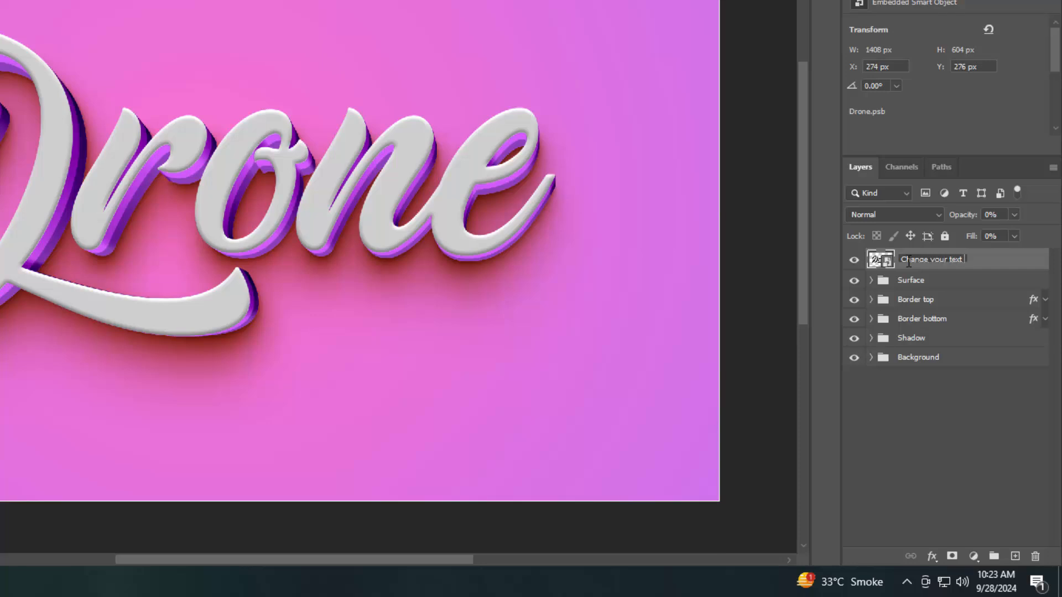
pyautogui.write(' from here')
pyautogui.press('Return')
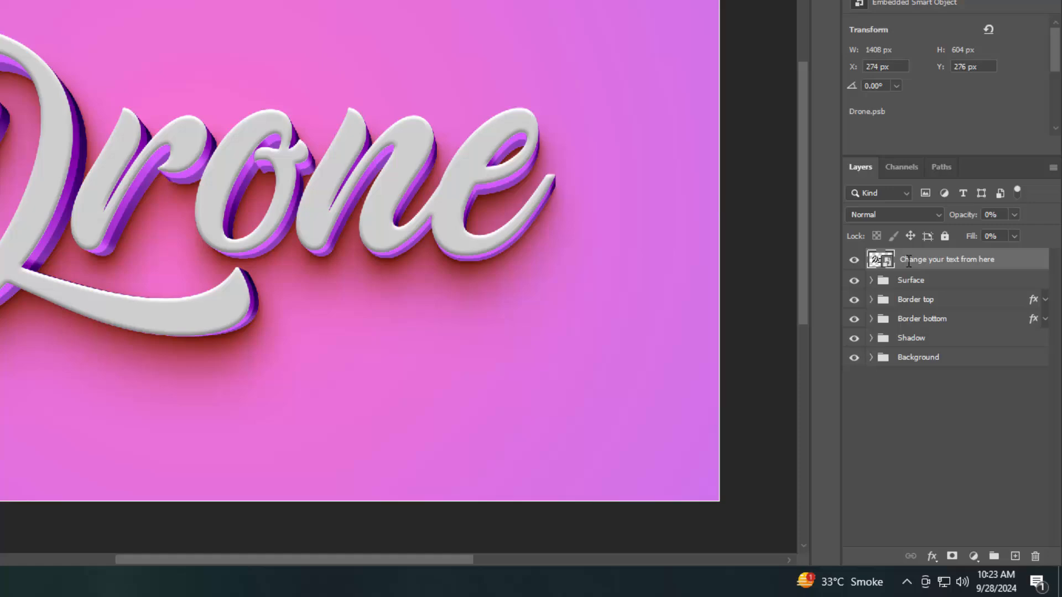
# Open the smart object of the "Change your text from here" layer, replace its text with "Drink", and close it with the changes saved.
pyautogui.doubleClick(872, 262)
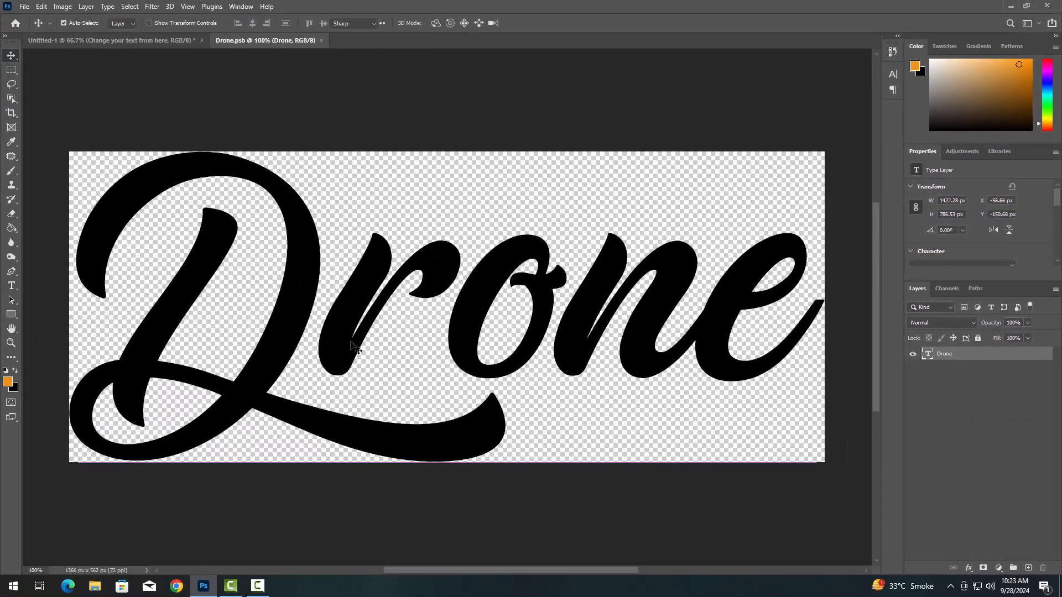
pyautogui.doubleClick(323, 335)
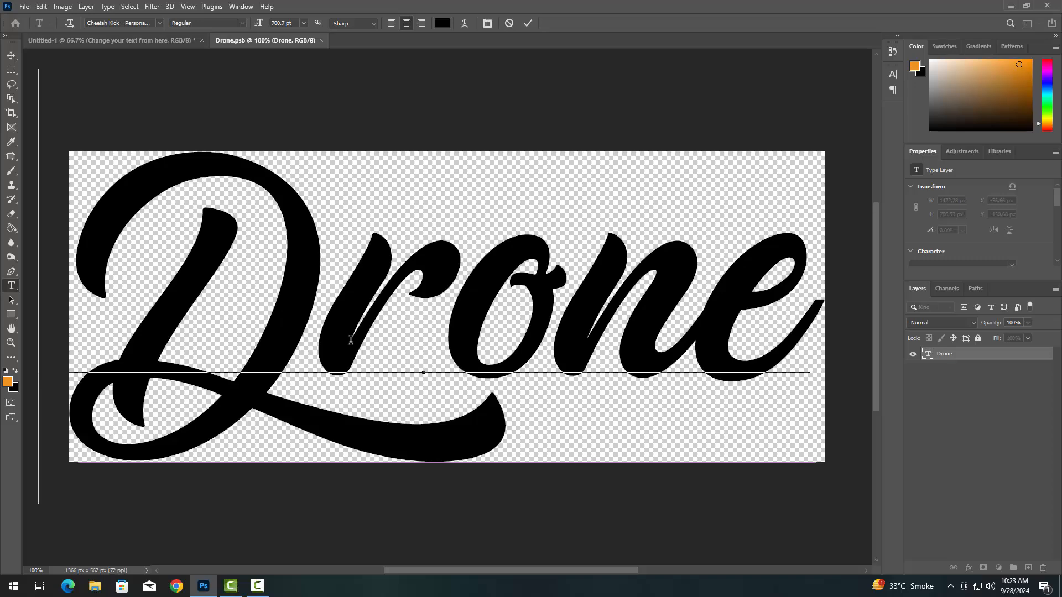
pyautogui.hotkey('ctrl', 'a')
pyautogui.write('Drink')
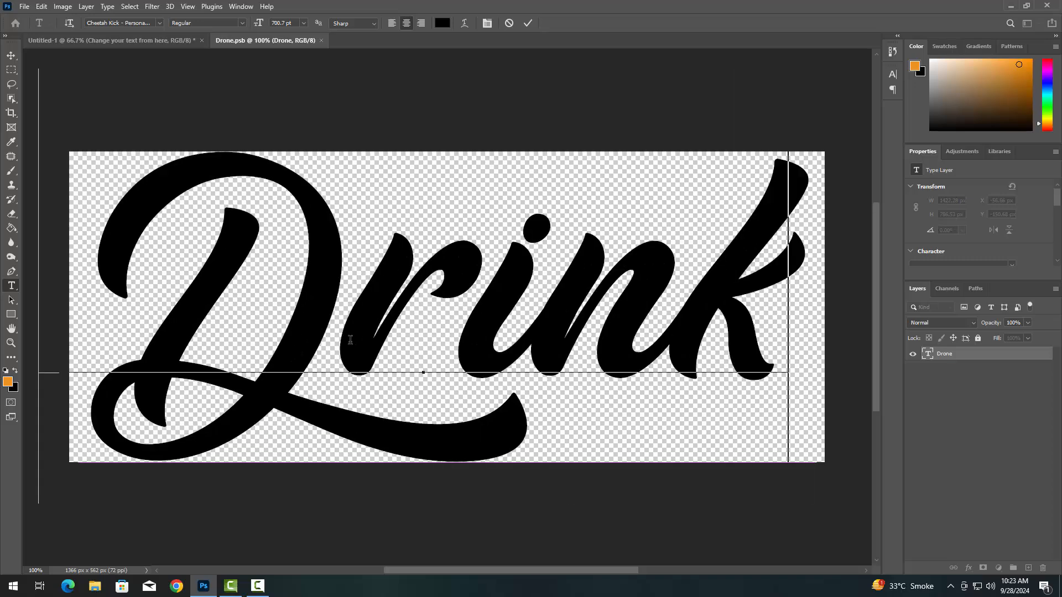
pyautogui.click(528, 23)
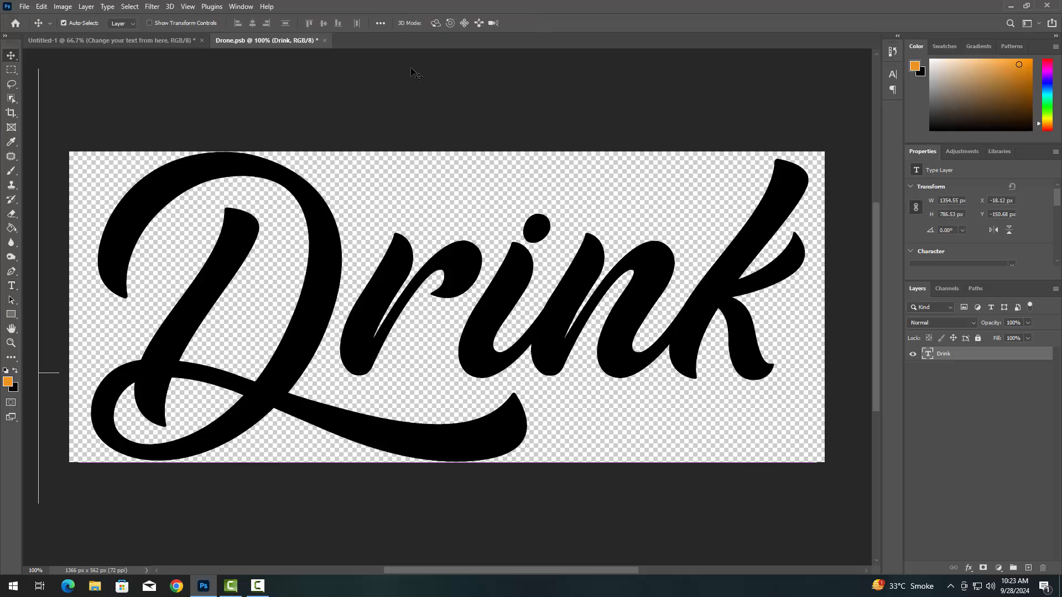
pyautogui.click(324, 40)
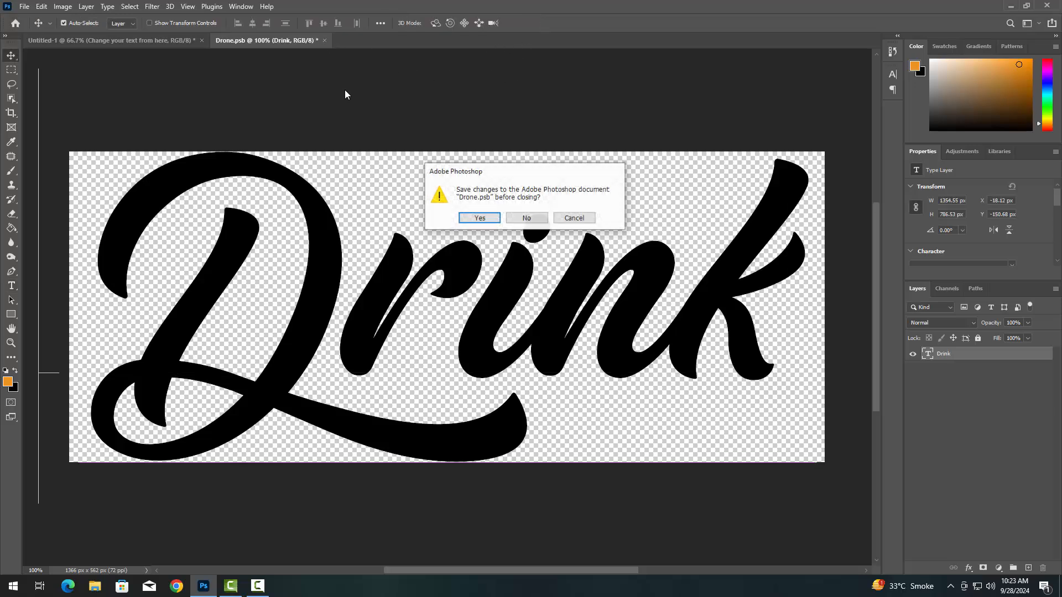
pyautogui.click(477, 217)
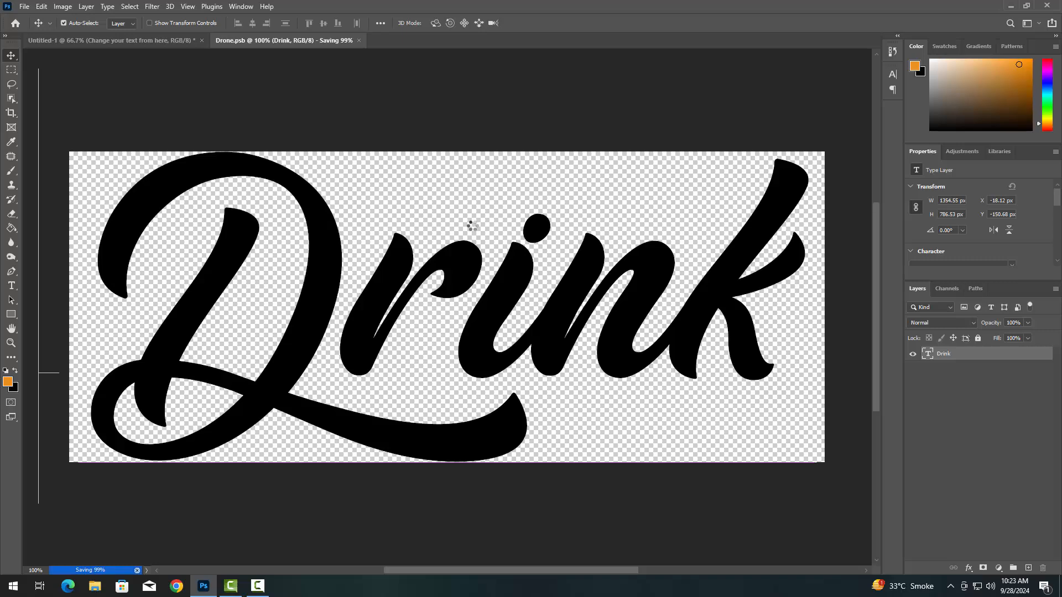